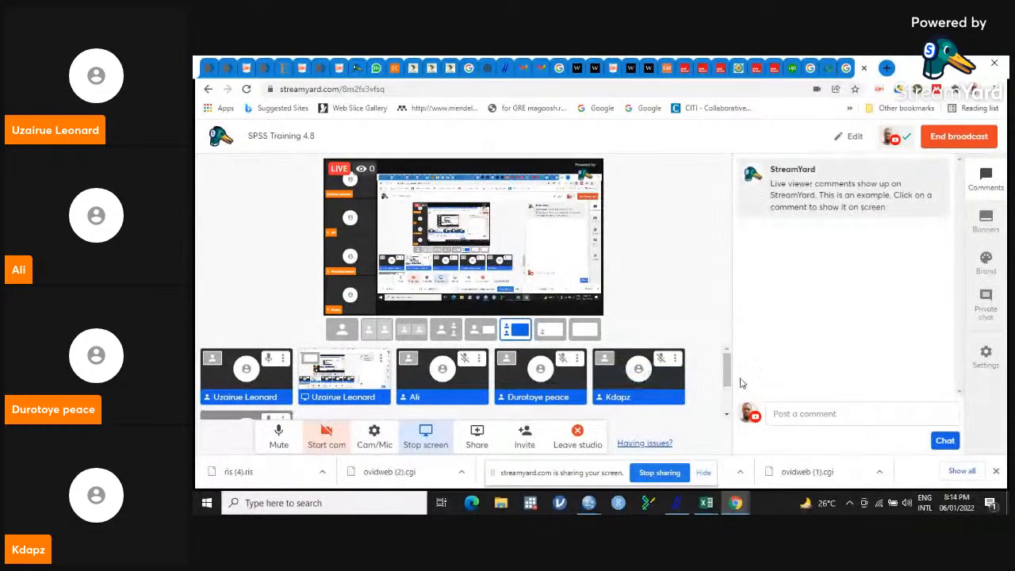
# Add the remaining off-stream participant at the end of the participant list to the live stream.
pyautogui.moveTo(728, 369); pyautogui.dragTo(731, 411)
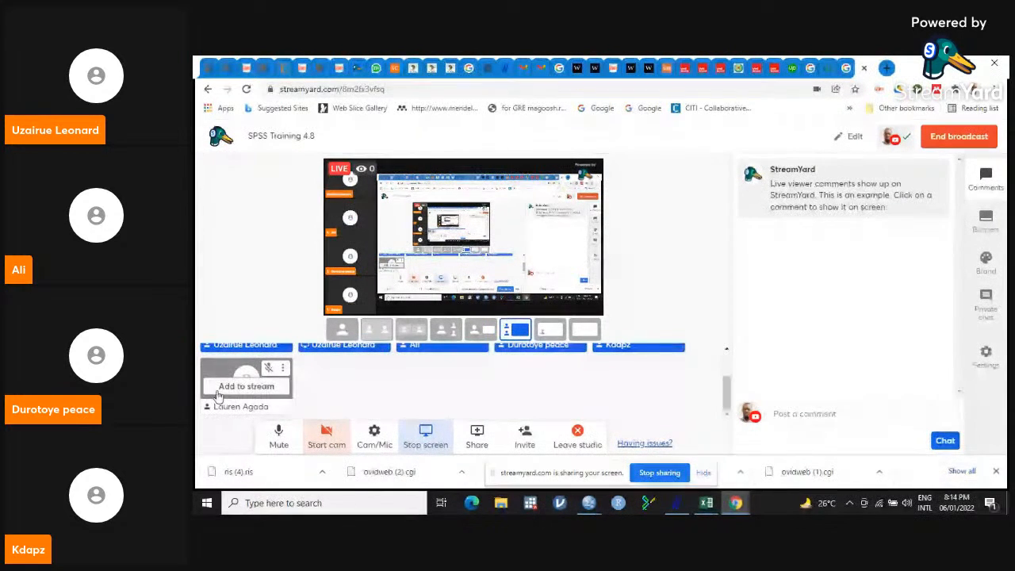
pyautogui.click(247, 387)
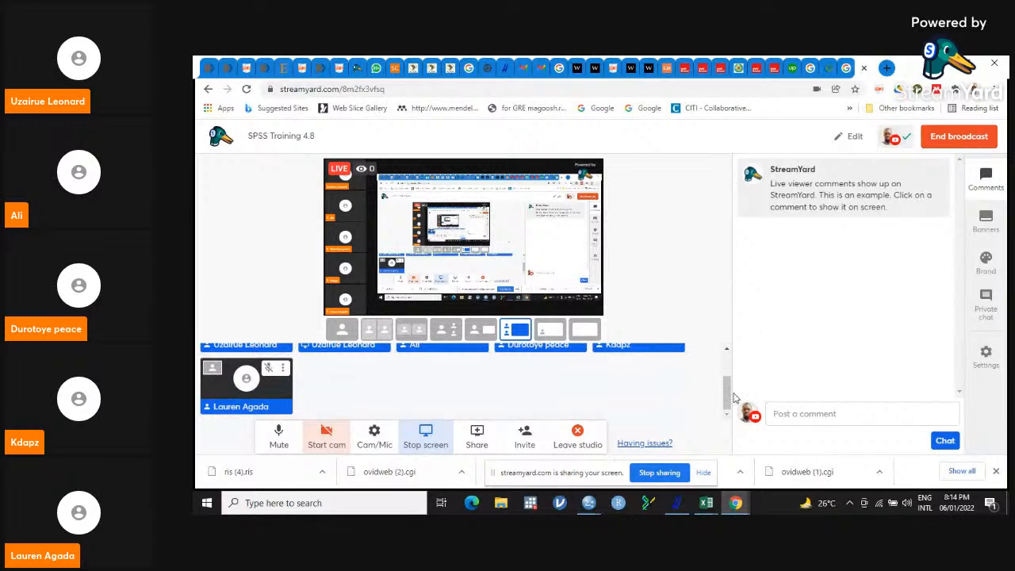
pyautogui.moveTo(728, 397); pyautogui.dragTo(725, 358)
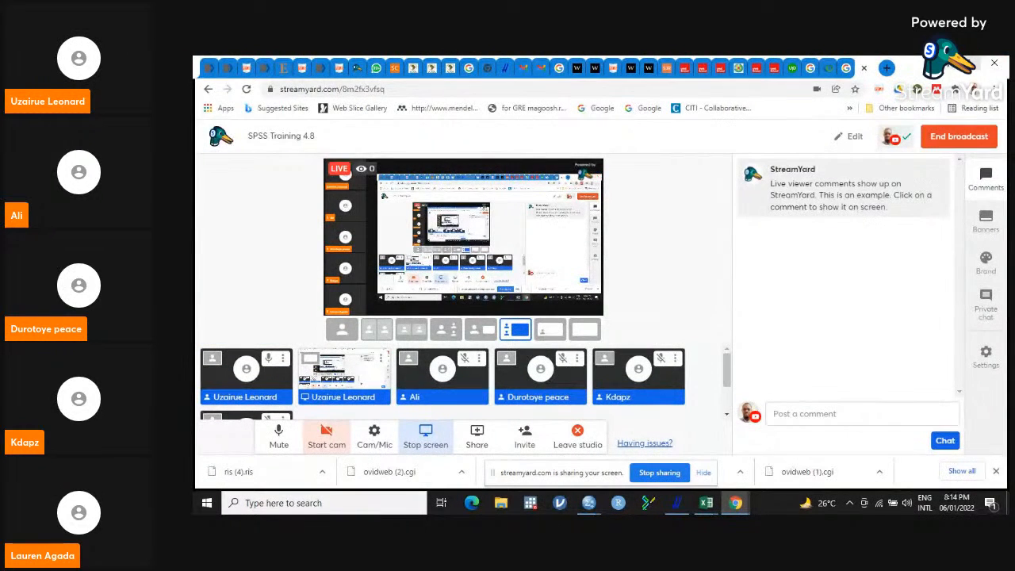
# Minimize the browser, switch to the SPSS Data Editor and open the recently used data file Class 2.sav.
pyautogui.click(941, 63)
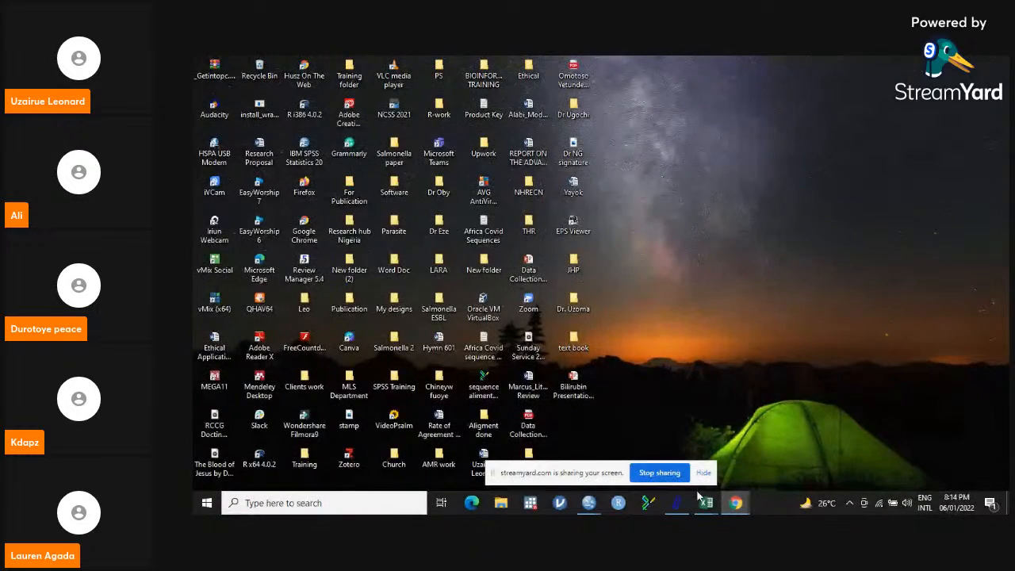
pyautogui.moveTo(588, 503)
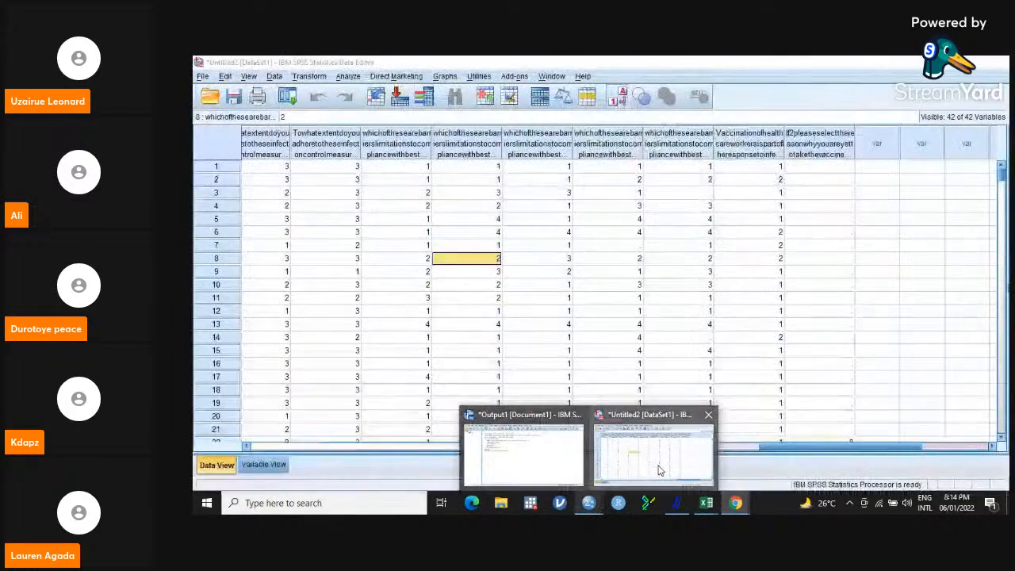
pyautogui.click(657, 470)
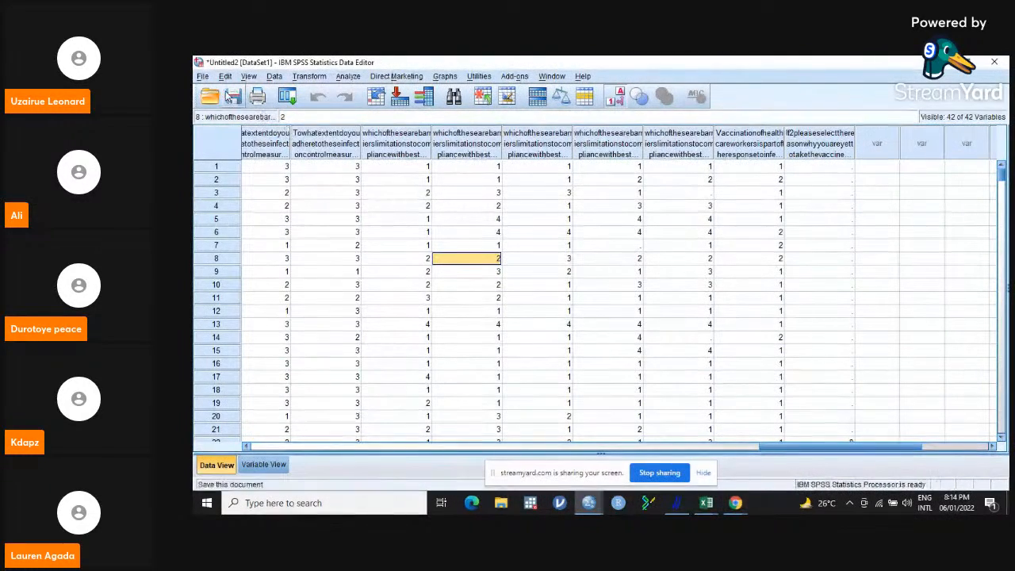
pyautogui.click(203, 76)
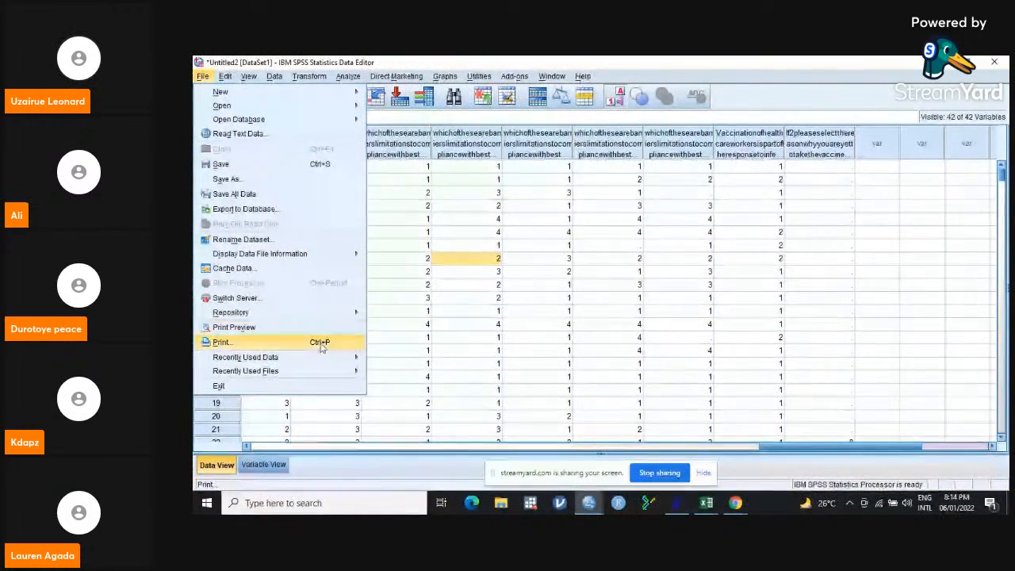
pyautogui.moveTo(339, 360)
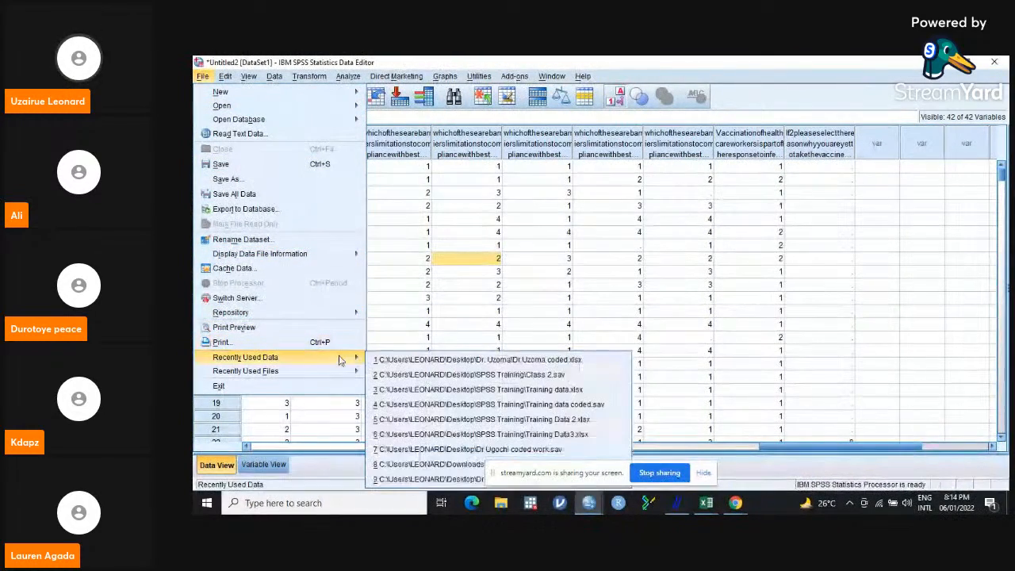
pyautogui.click(552, 377)
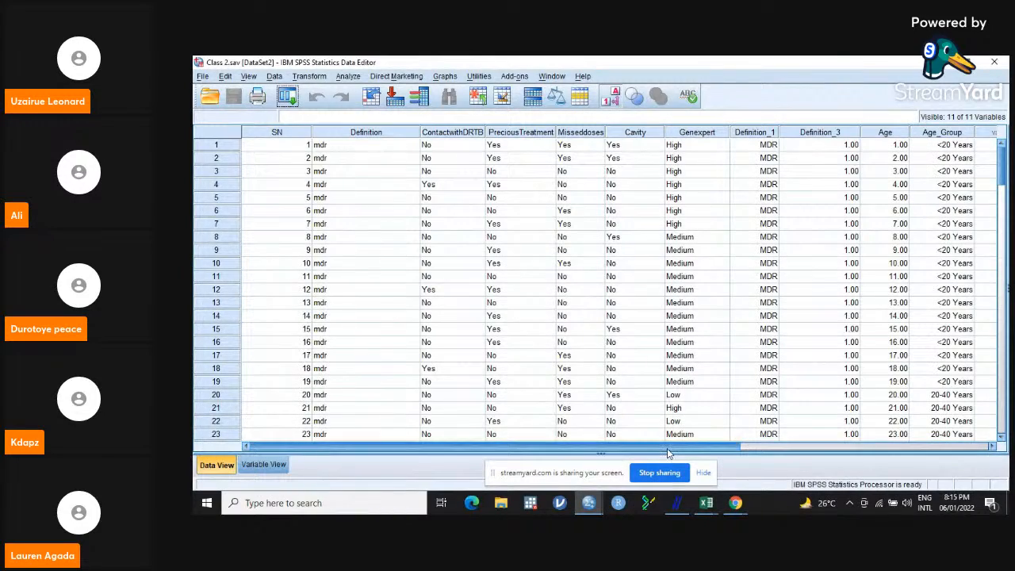
pyautogui.moveTo(674, 447); pyautogui.dragTo(195, 434)
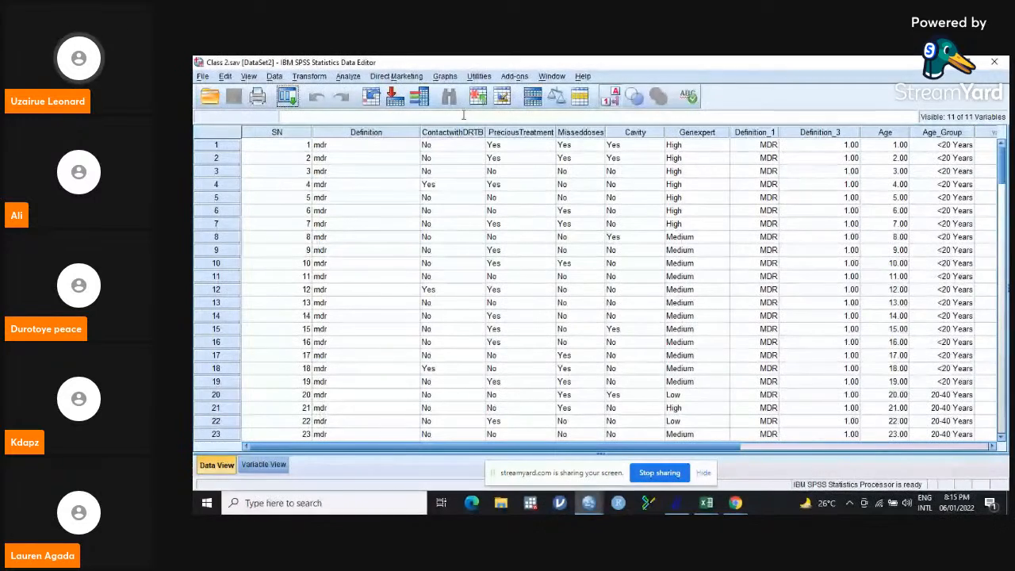
pyautogui.click(611, 95)
pyautogui.click(610, 95)
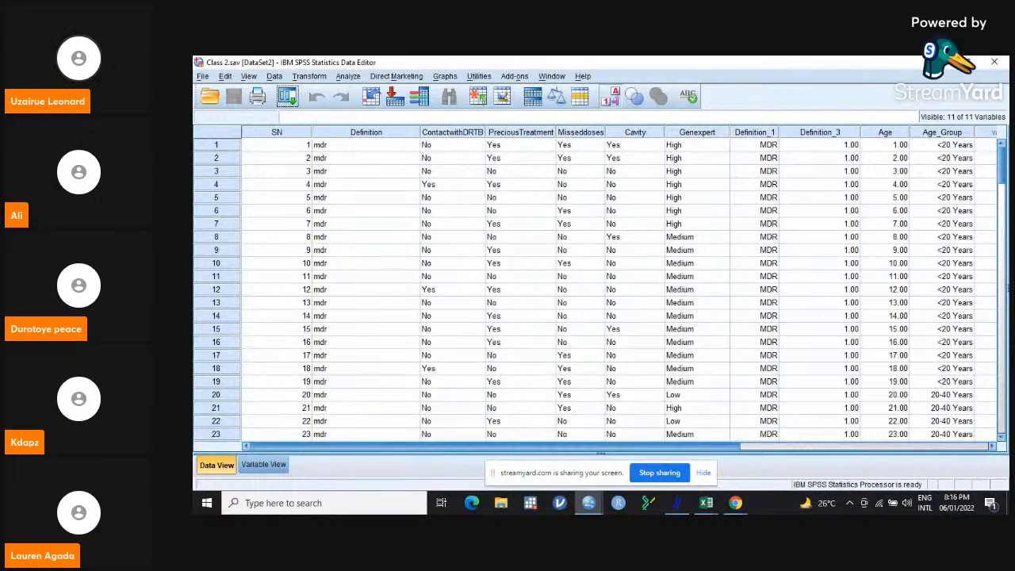
# Switch to the Chrome browser, close the WhatsApp Web page, and return to the Class 2.sav dataset in SPSS.
pyautogui.moveTo(743, 511)
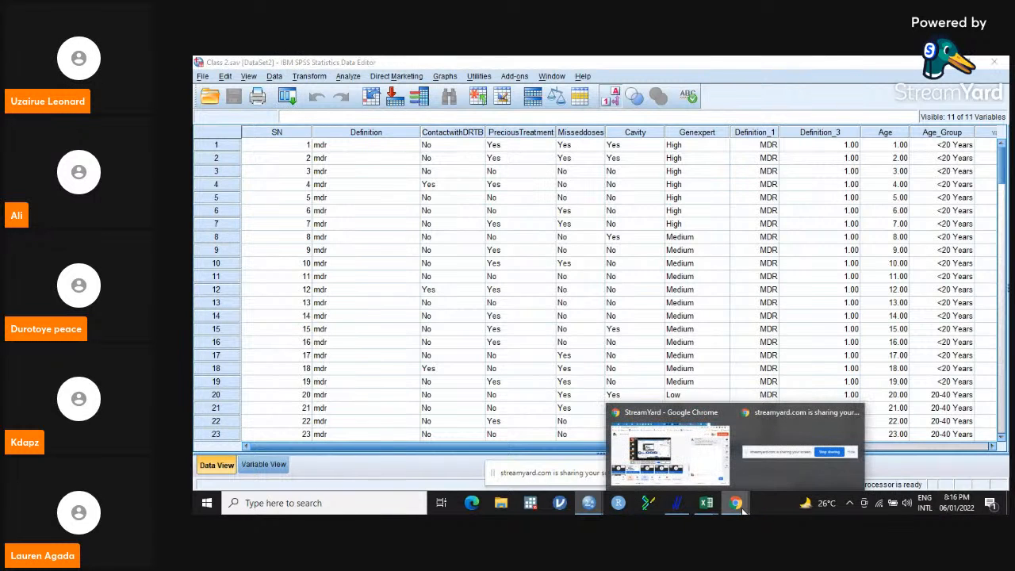
pyautogui.click(670, 448)
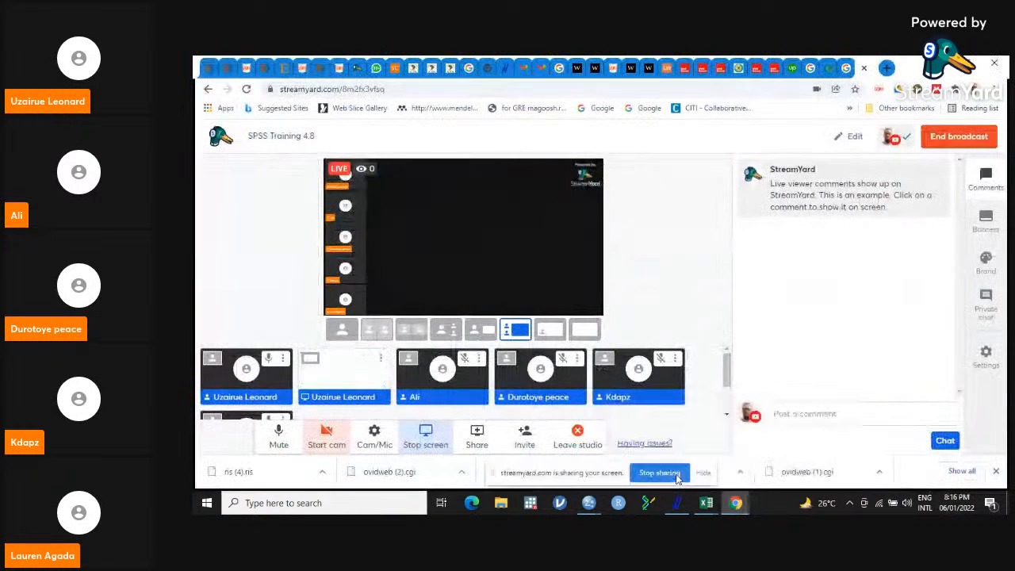
pyautogui.click(381, 69)
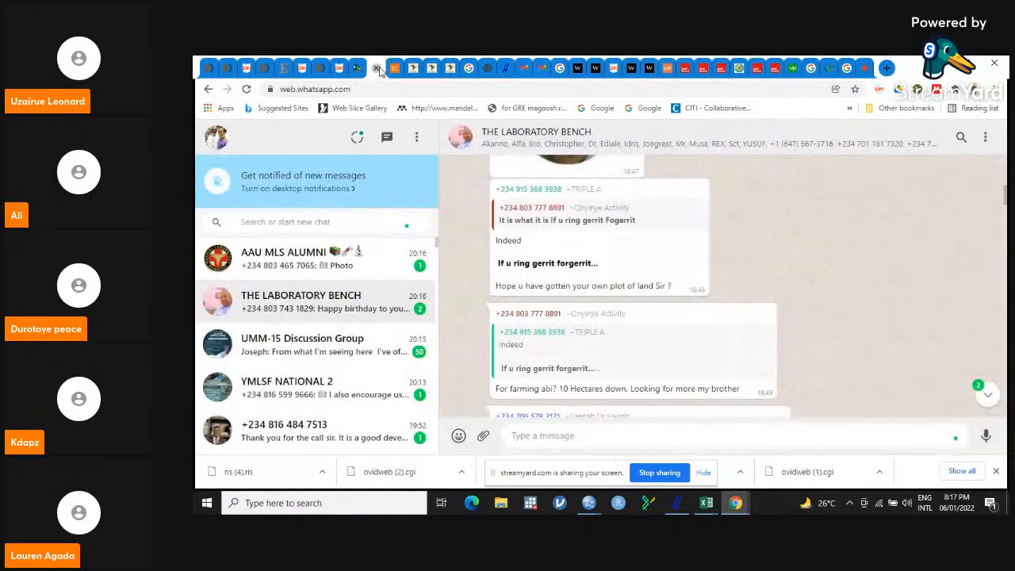
pyautogui.click(377, 68)
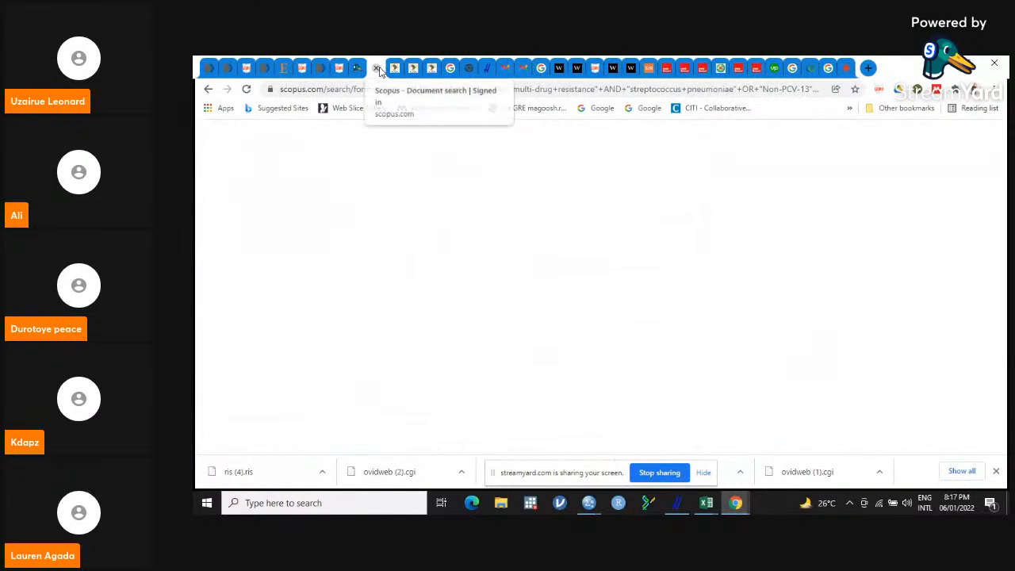
pyautogui.click(845, 69)
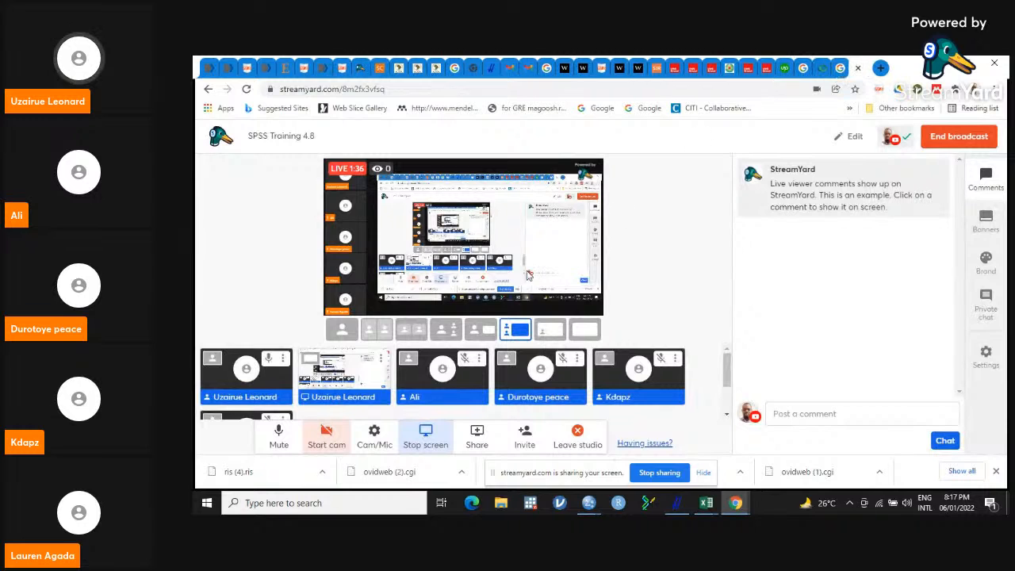
pyautogui.moveTo(726, 372)
pyautogui.mouseDown()
pyautogui.moveTo(726, 388)
pyautogui.moveTo(726, 370)
pyautogui.mouseUp()
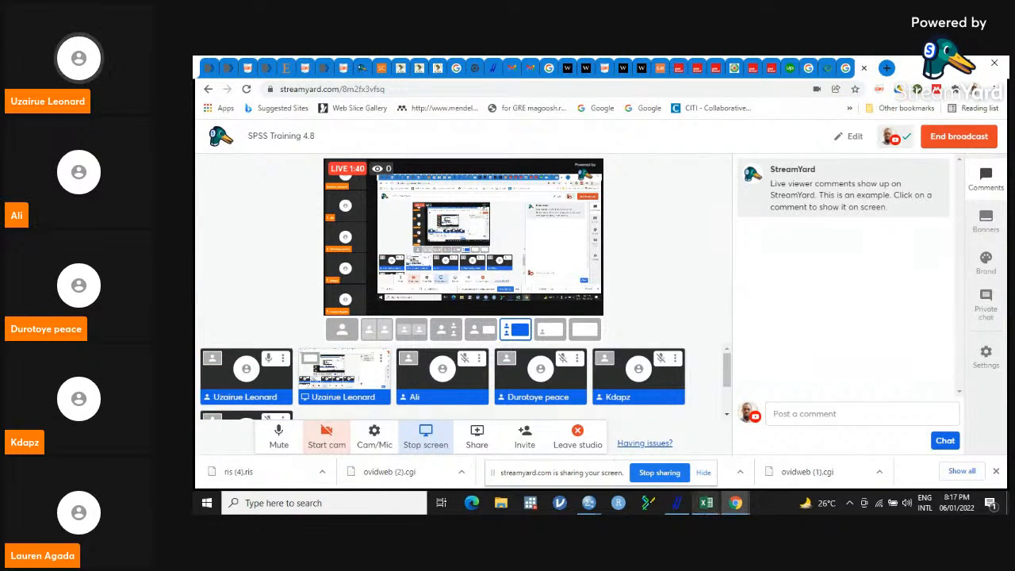
pyautogui.moveTo(618, 504)
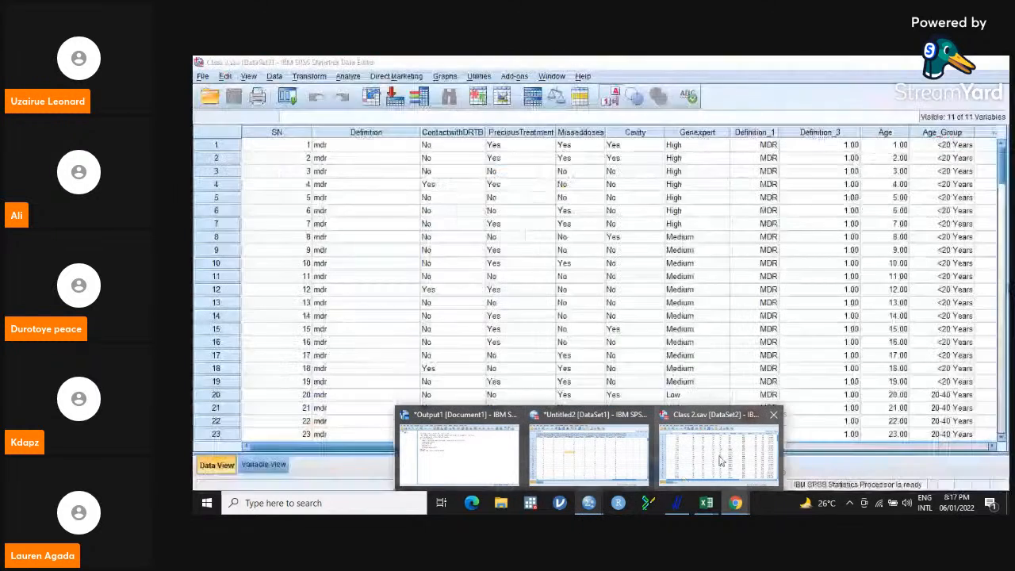
pyautogui.click(722, 457)
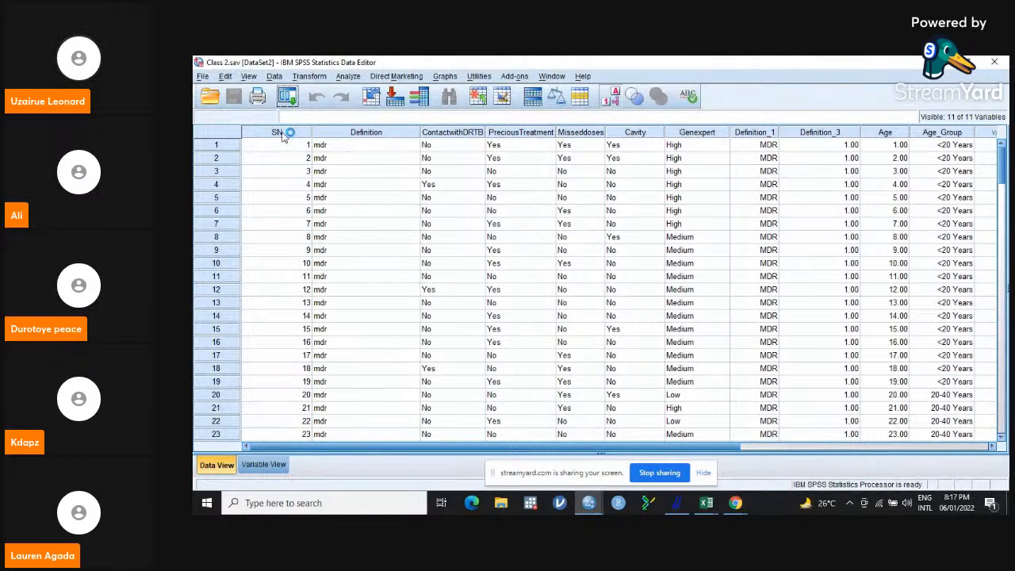
pyautogui.click(274, 77)
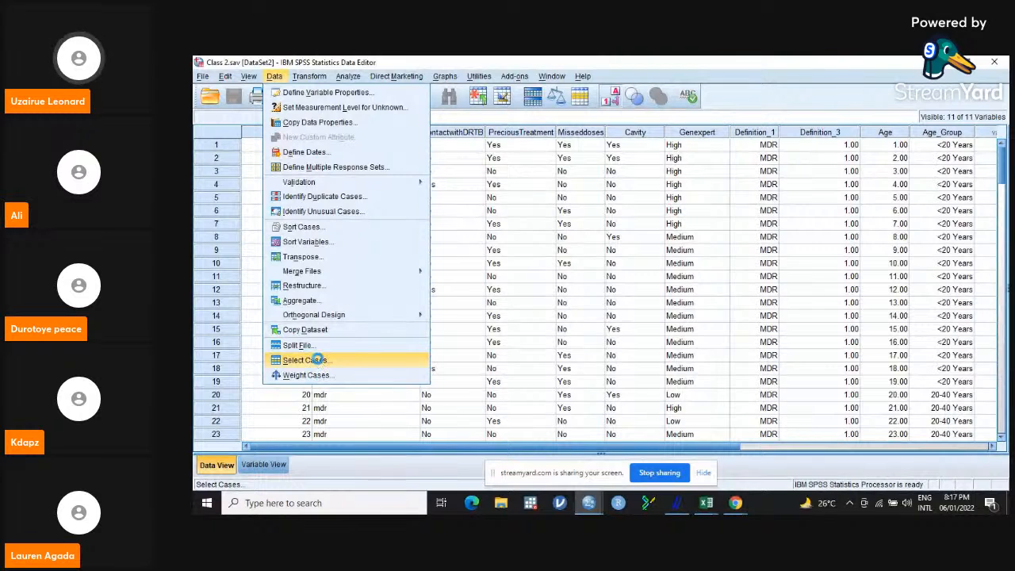
pyautogui.click(320, 361)
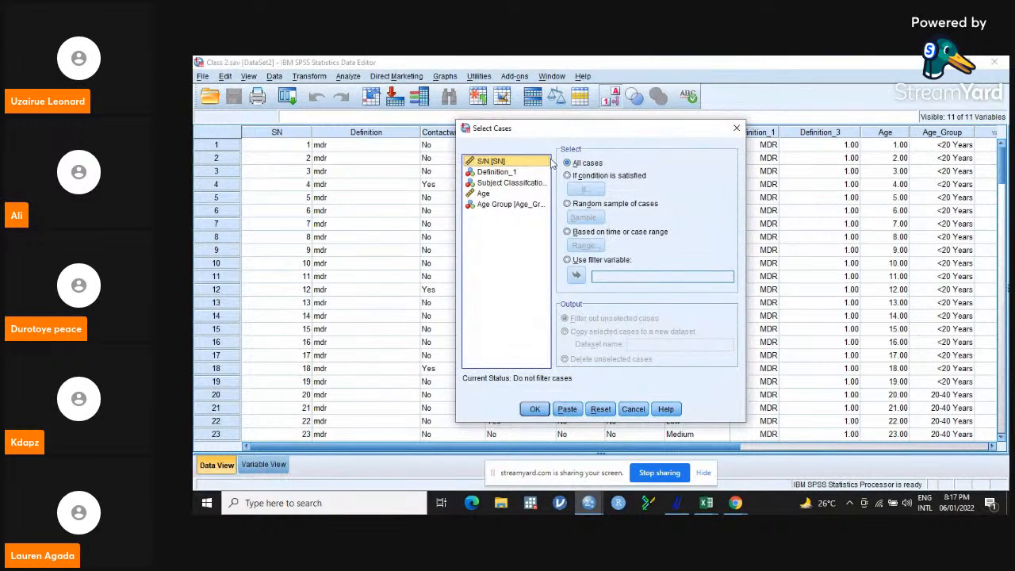
pyautogui.click(568, 175)
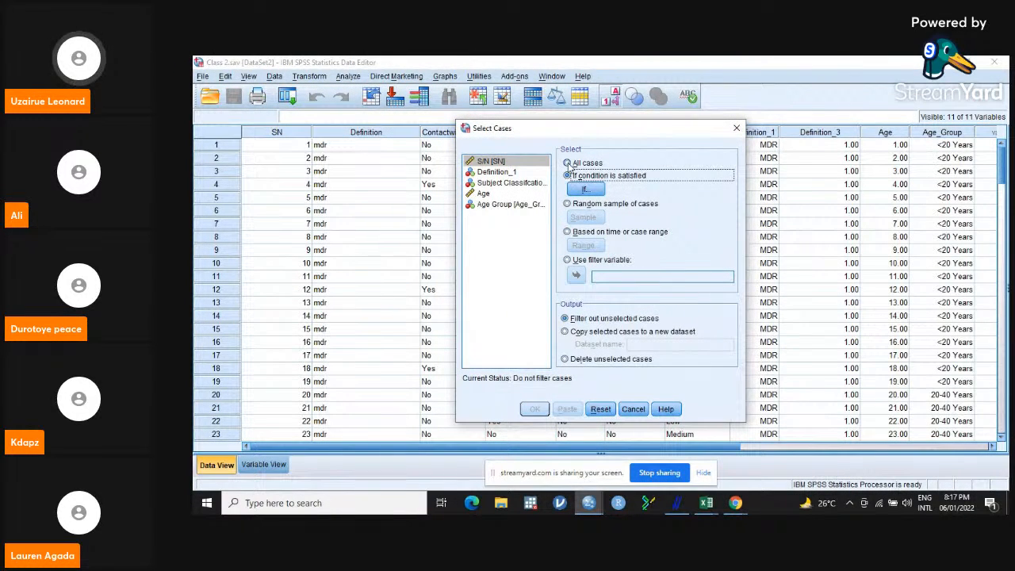
pyautogui.click(570, 164)
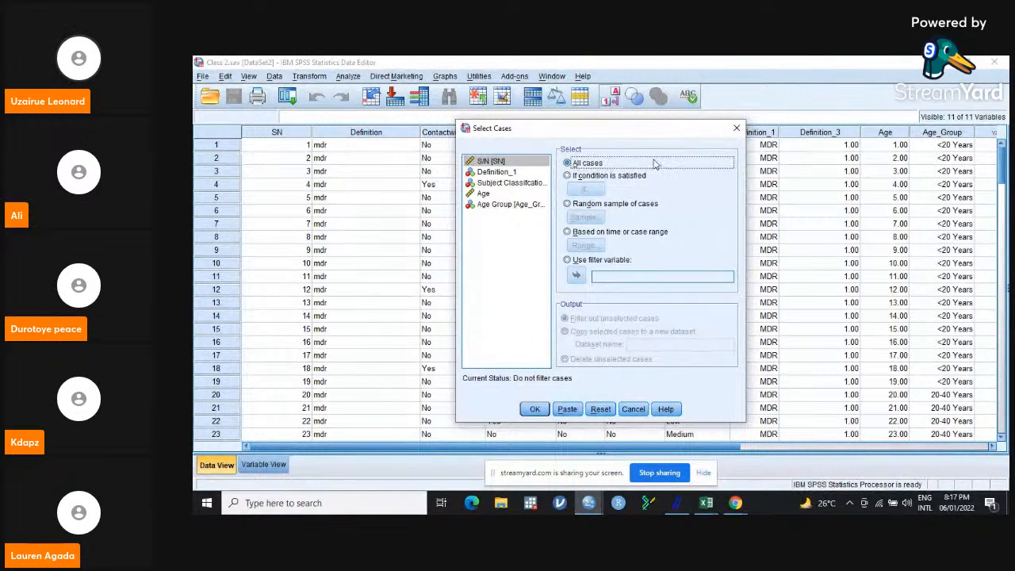
pyautogui.click(570, 179)
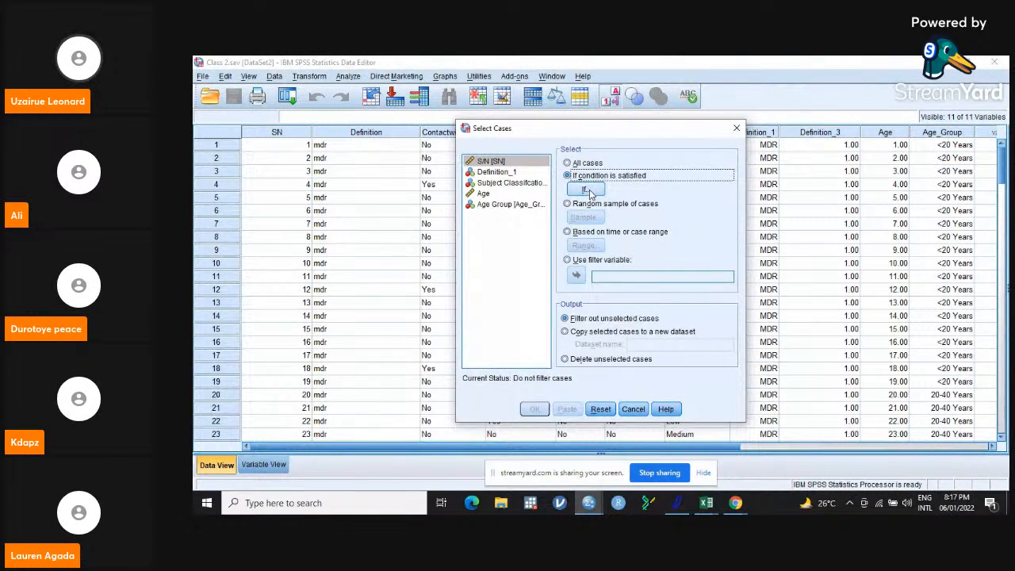
pyautogui.click(587, 191)
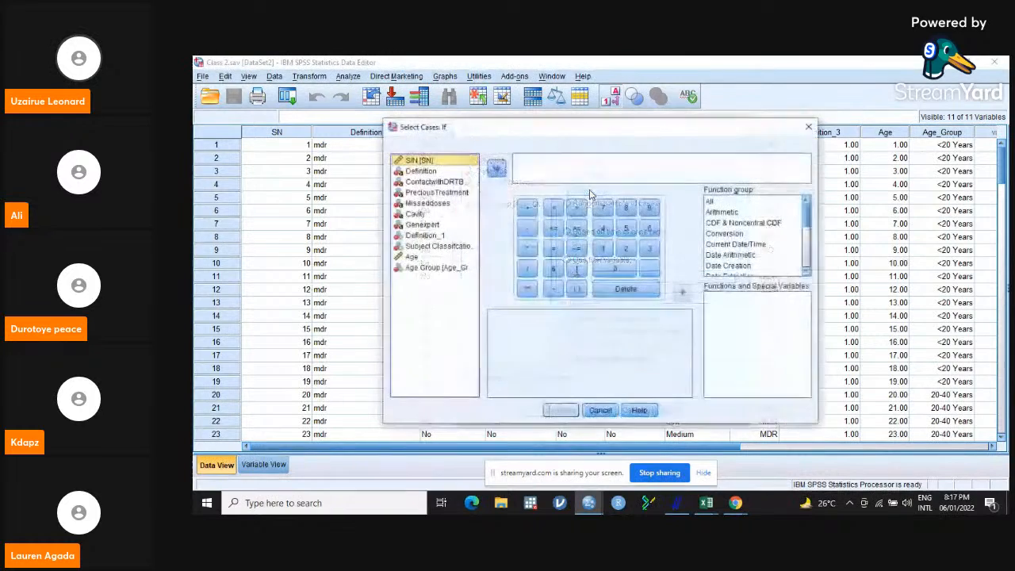
pyautogui.click(445, 247)
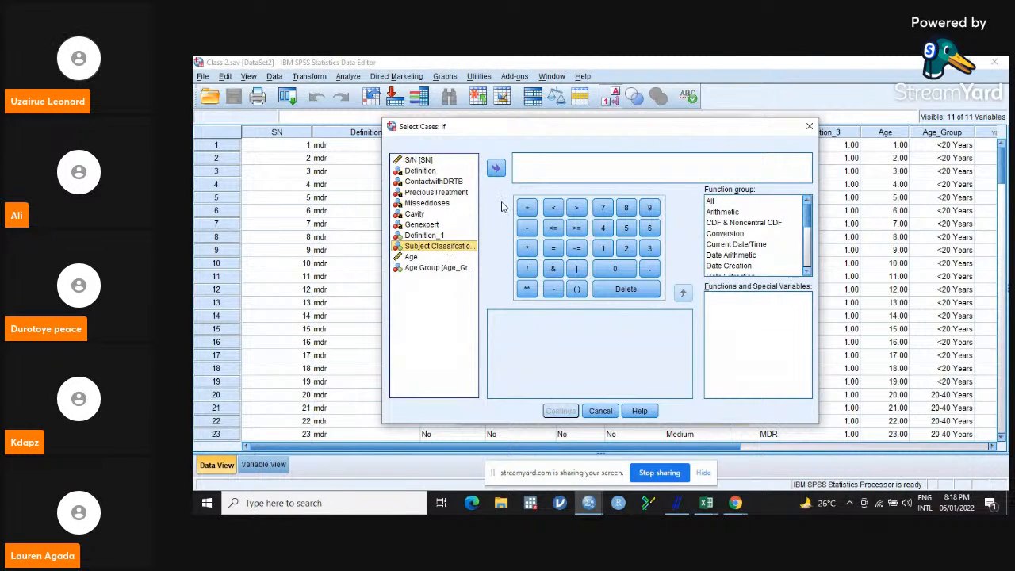
pyautogui.click(495, 170)
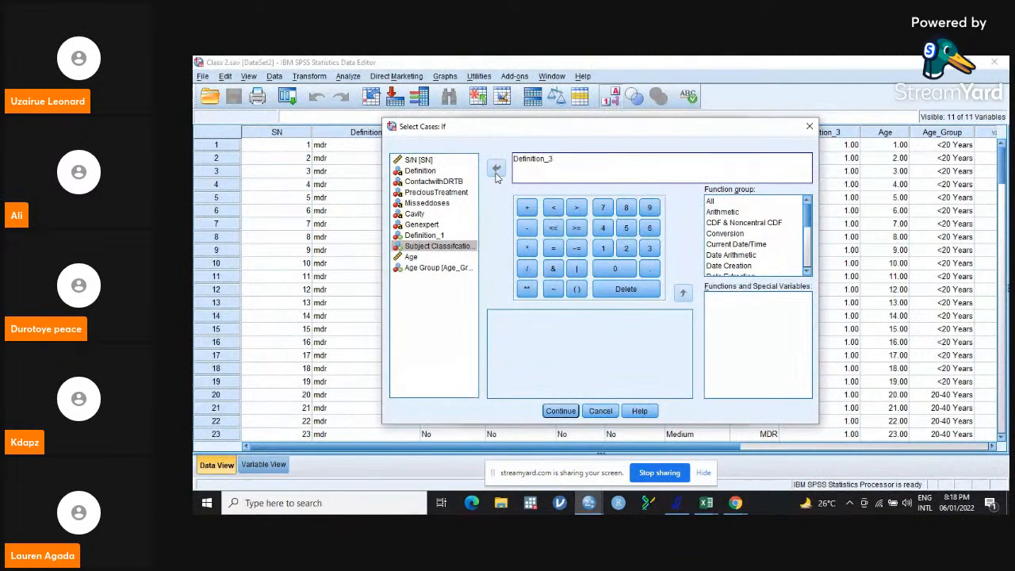
pyautogui.click(442, 247)
pyautogui.click(496, 170)
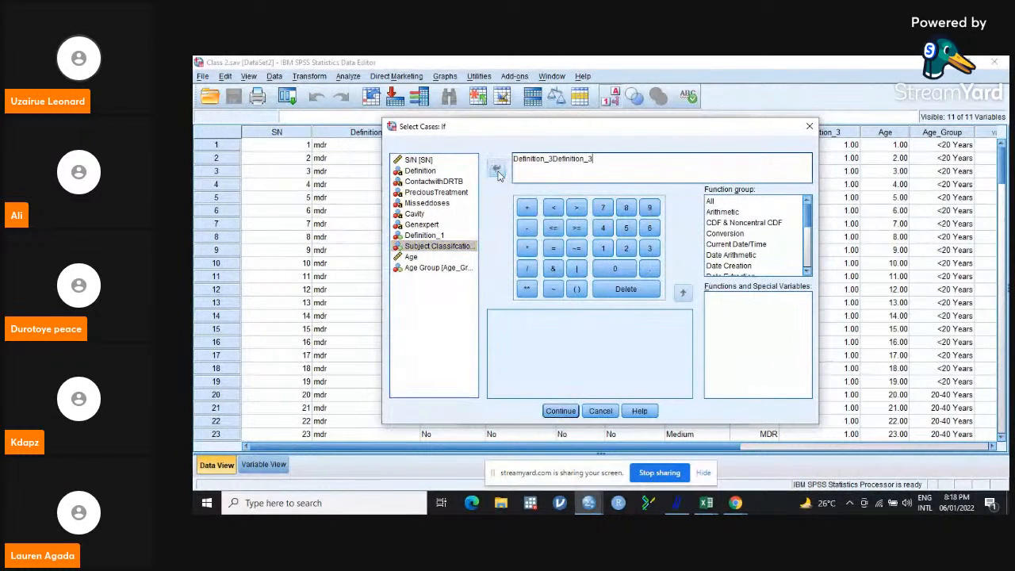
pyautogui.press('BackSpace')
pyautogui.press('BackSpace')
pyautogui.press('BackSpace')
pyautogui.press('BackSpace')
pyautogui.press('BackSpace')
pyautogui.press('BackSpace')
pyautogui.press('BackSpace')
pyautogui.press('BackSpace')
pyautogui.press('BackSpace')
pyautogui.press('BackSpace')
pyautogui.press('BackSpace')
pyautogui.press('BackSpace')
pyautogui.press('BackSpace')
pyautogui.press('BackSpace')
pyautogui.press('BackSpace')
pyautogui.press('BackSpace')
pyautogui.press('BackSpace')
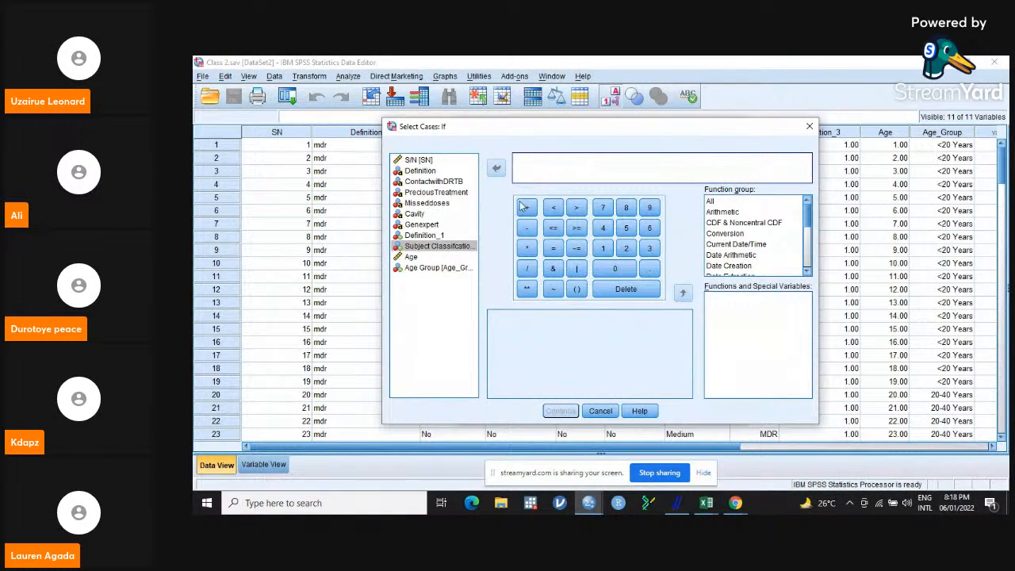
pyautogui.click(448, 247)
pyautogui.click(496, 170)
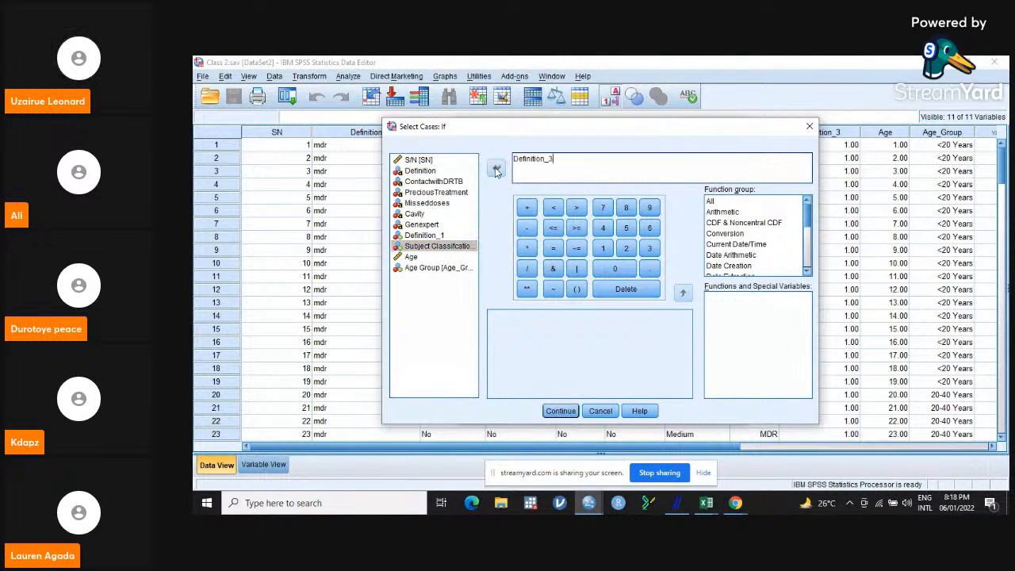
pyautogui.click(554, 228)
pyautogui.click(810, 129)
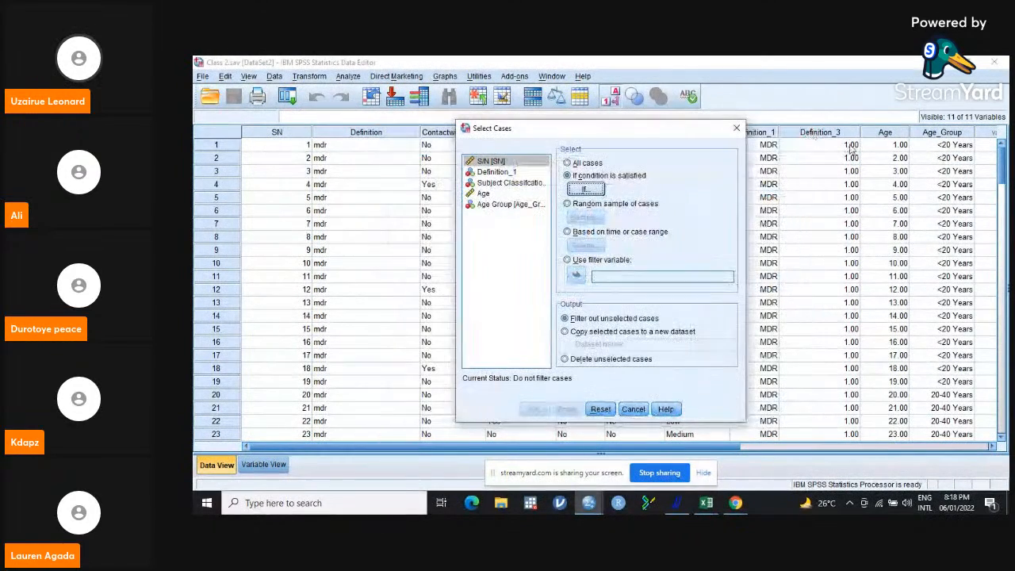
pyautogui.click(736, 129)
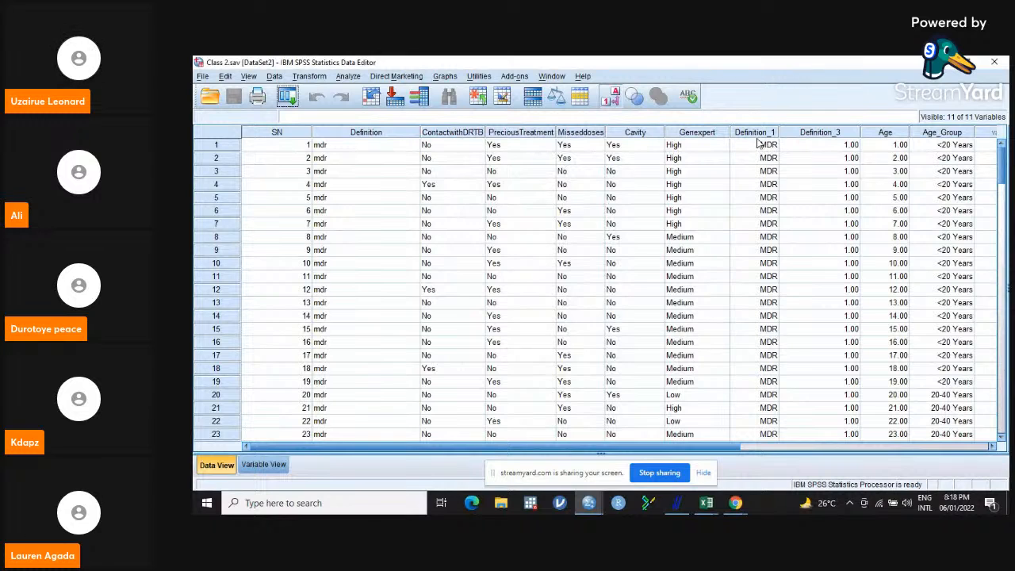
# Select the Definition_1 column and display numeric codes instead of value labels in the data view.
pyautogui.click(756, 135)
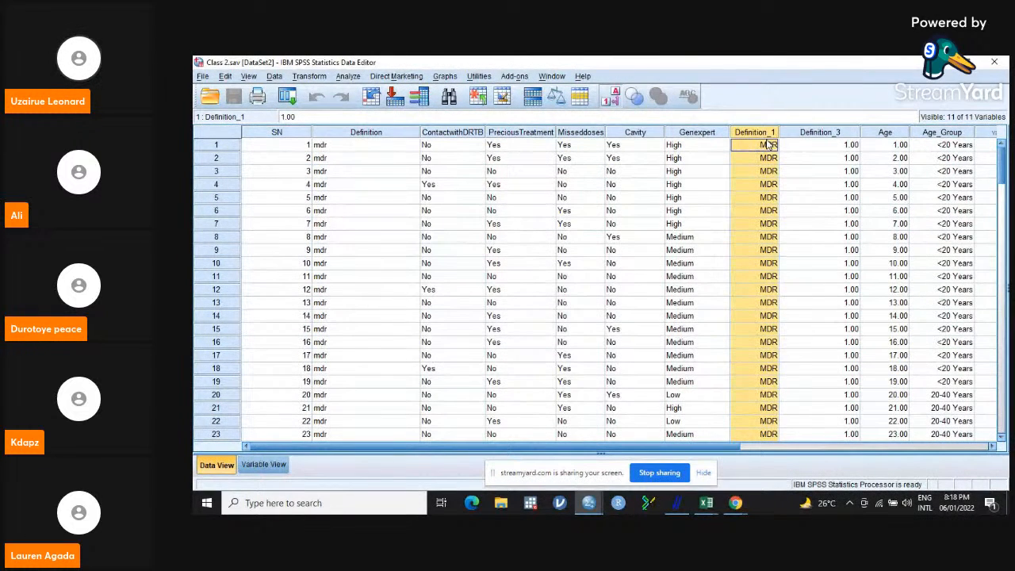
pyautogui.click(613, 98)
pyautogui.click(613, 98)
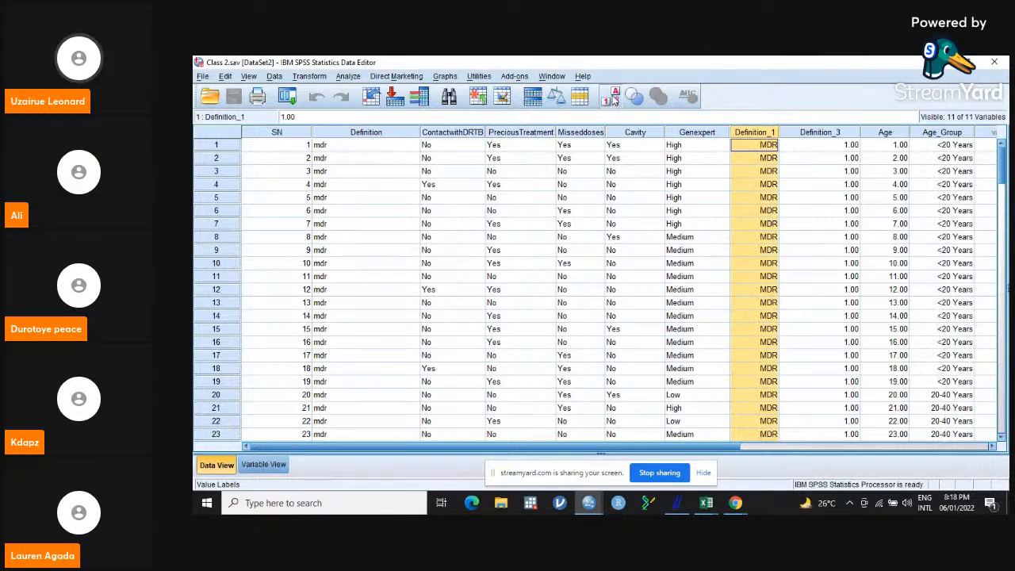
pyautogui.click(613, 99)
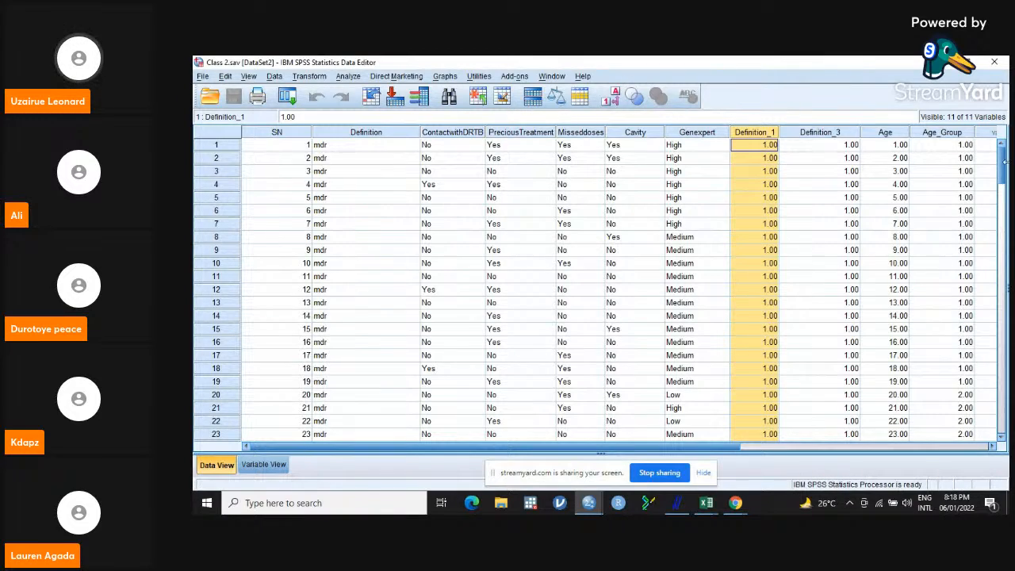
# Display value labels instead of numeric codes in the data view.
pyautogui.moveTo(1005, 169); pyautogui.dragTo(1004, 250)
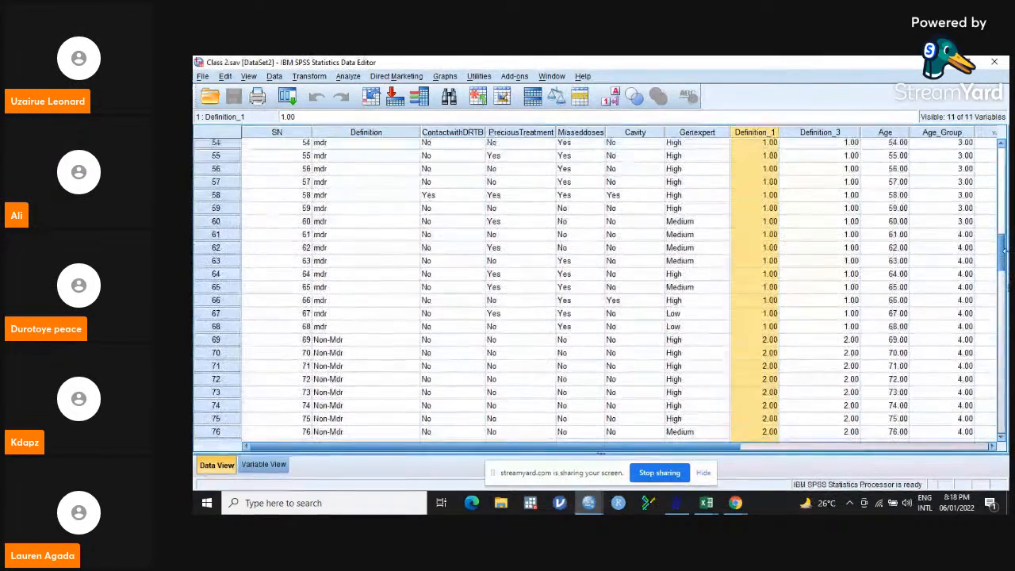
pyautogui.click(613, 98)
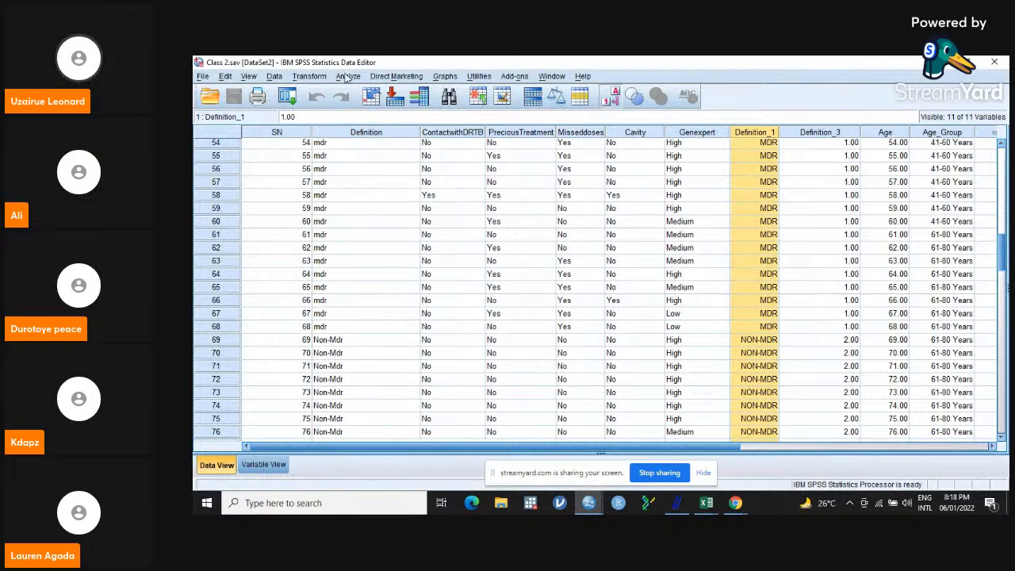
# Use Select Cases to filter out unselected cases with the condition Definition_1 <= 1, and return to the Class 2.sav data view.
pyautogui.click(277, 76)
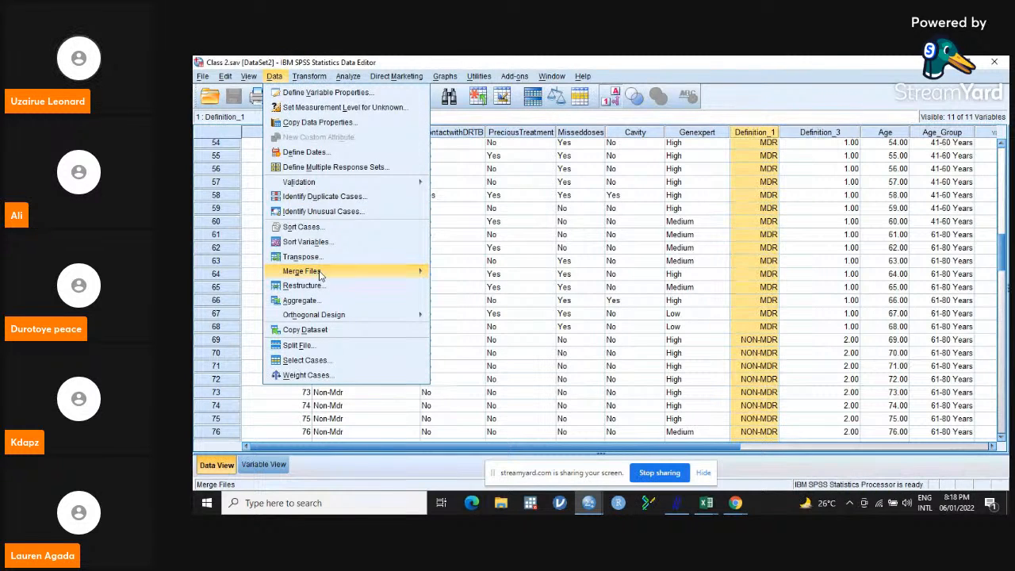
pyautogui.click(306, 360)
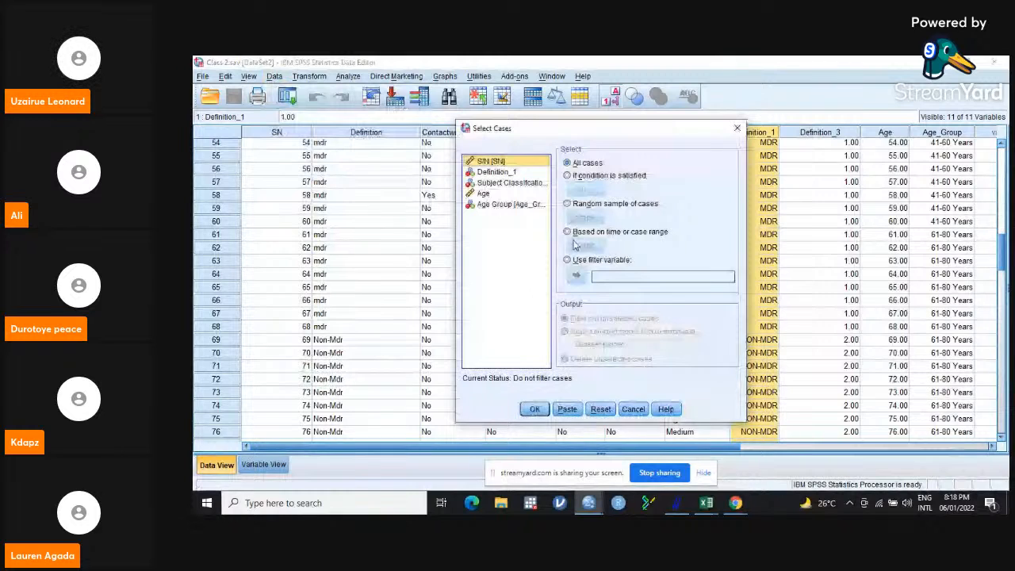
pyautogui.click(568, 176)
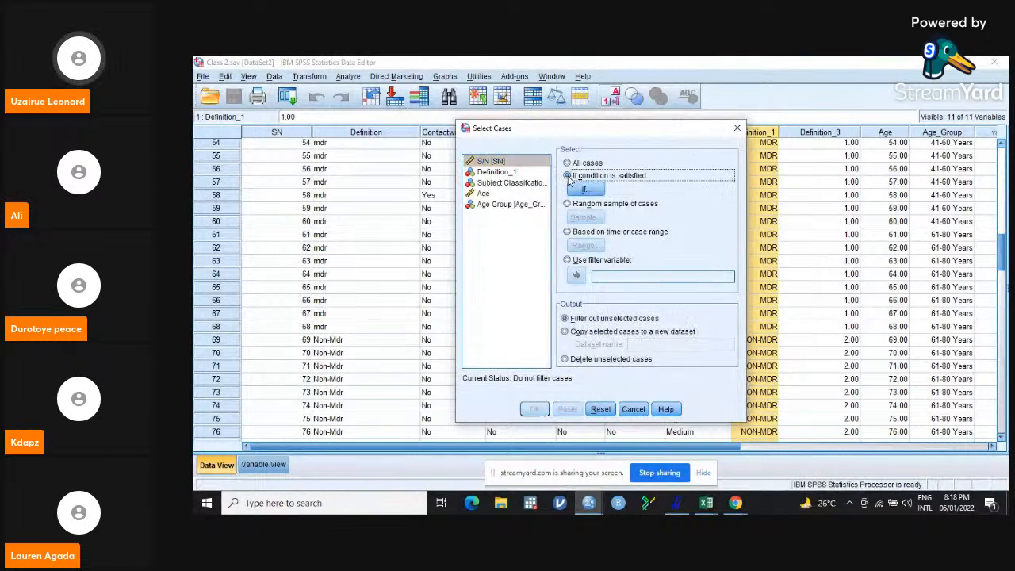
pyautogui.click(585, 191)
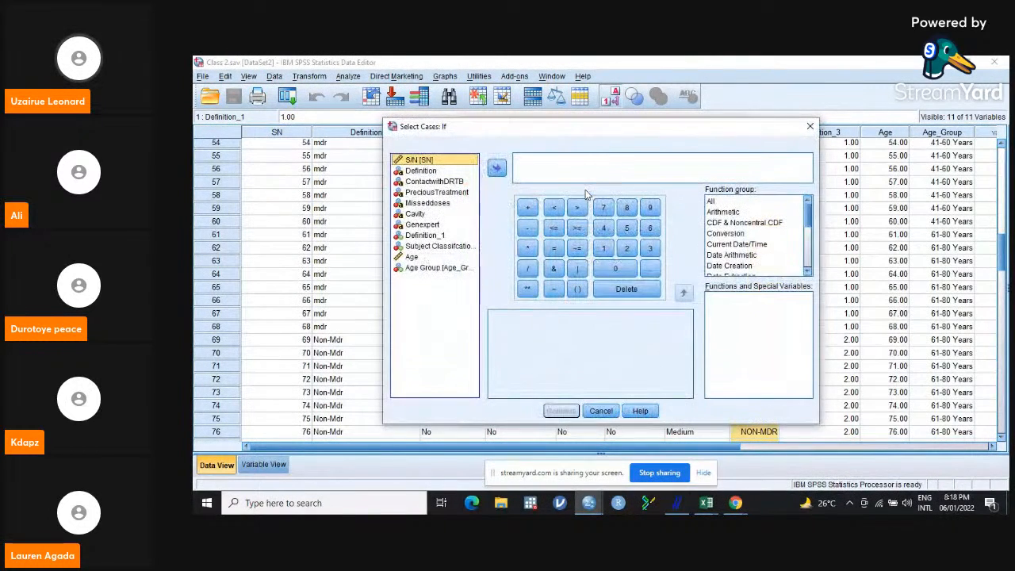
pyautogui.click(428, 235)
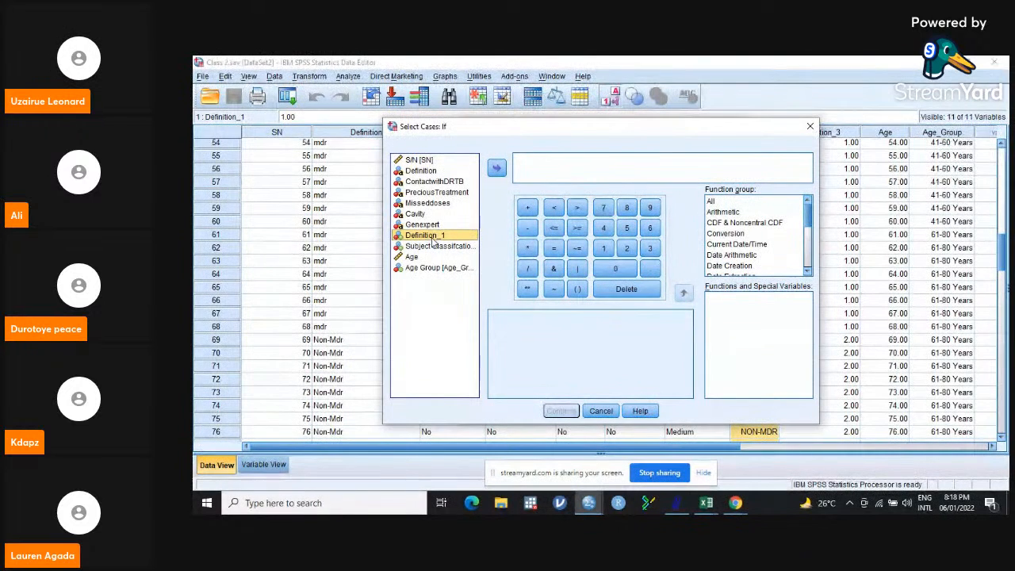
pyautogui.click(497, 170)
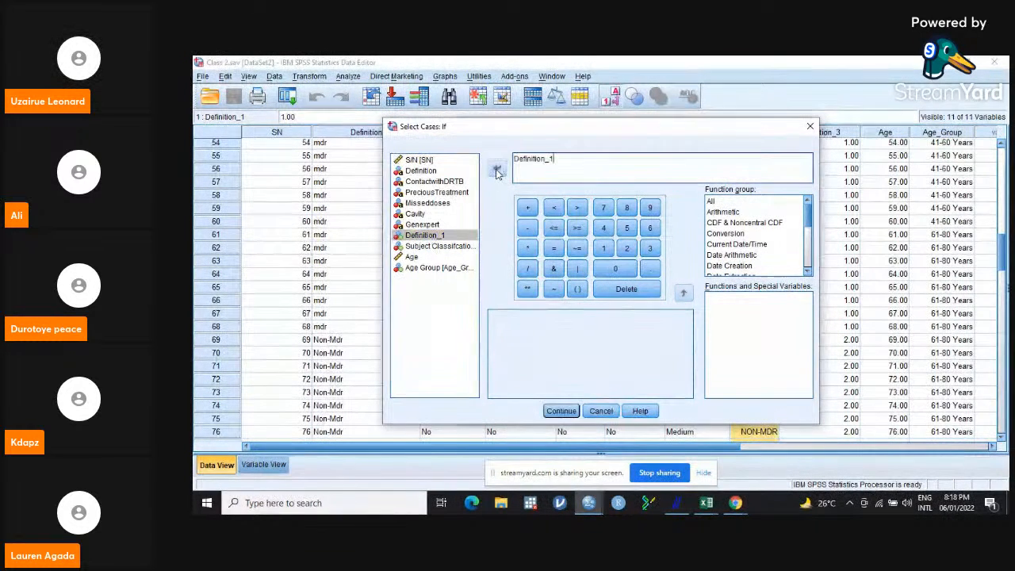
pyautogui.click(555, 228)
pyautogui.write('1')
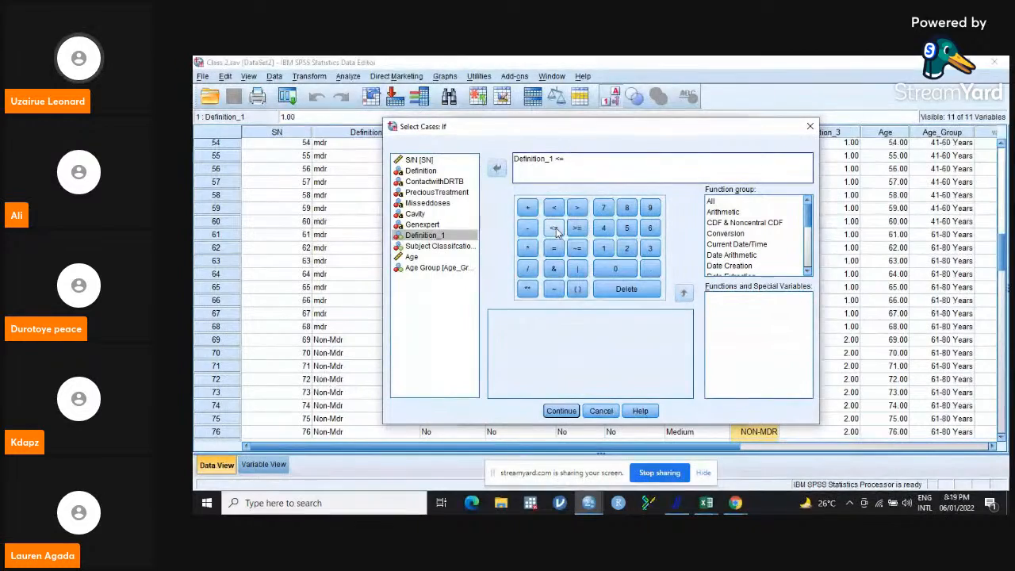
pyautogui.click(568, 410)
pyautogui.click(535, 409)
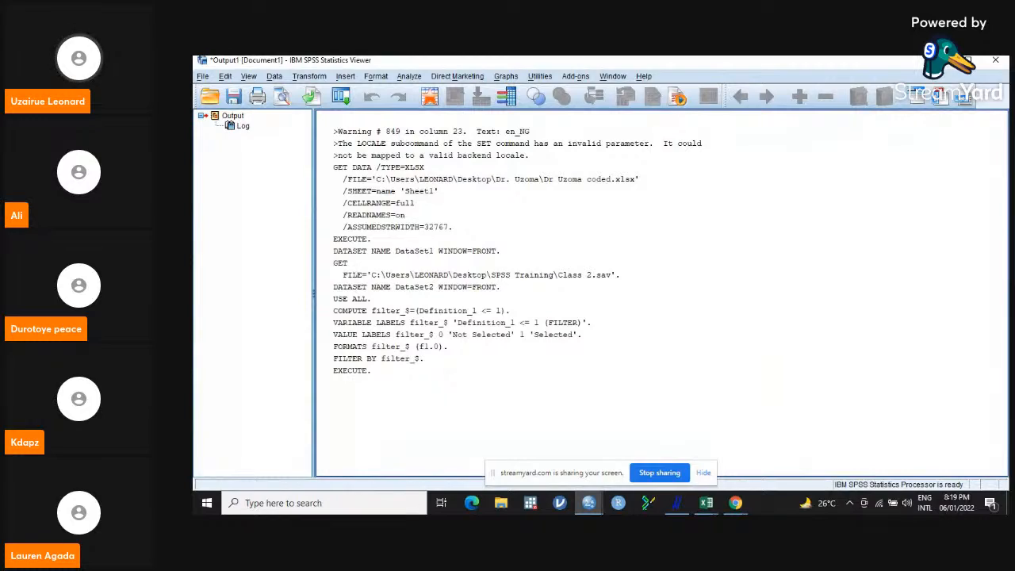
pyautogui.click(941, 61)
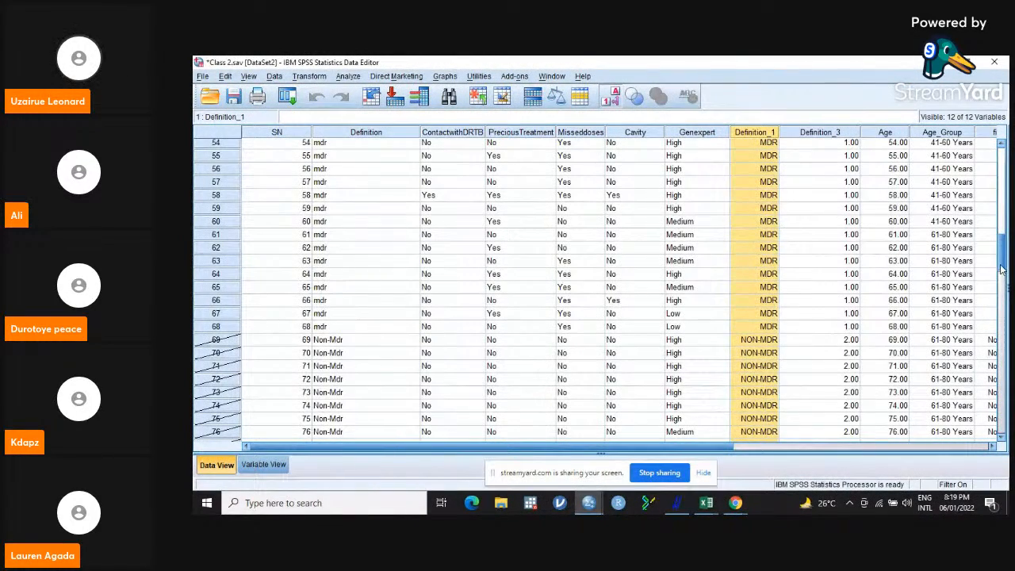
# Remove the filter by clearing the filter_$ variable after Age_Group from the dataset.
pyautogui.moveTo(1003, 270); pyautogui.dragTo(1004, 164)
pyautogui.moveTo(738, 446); pyautogui.dragTo(942, 428)
pyautogui.click(648, 132)
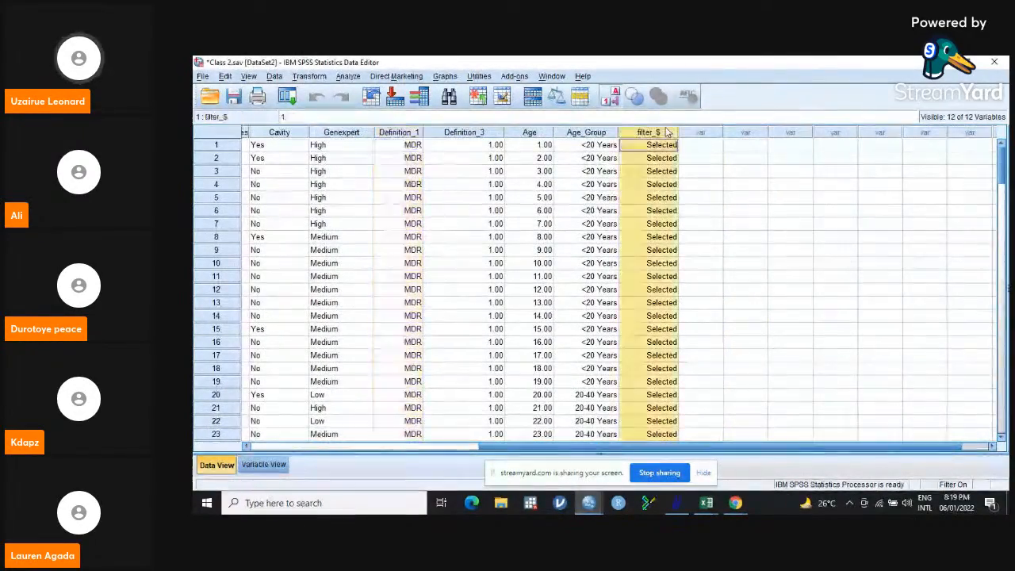
pyautogui.rightClick(657, 187)
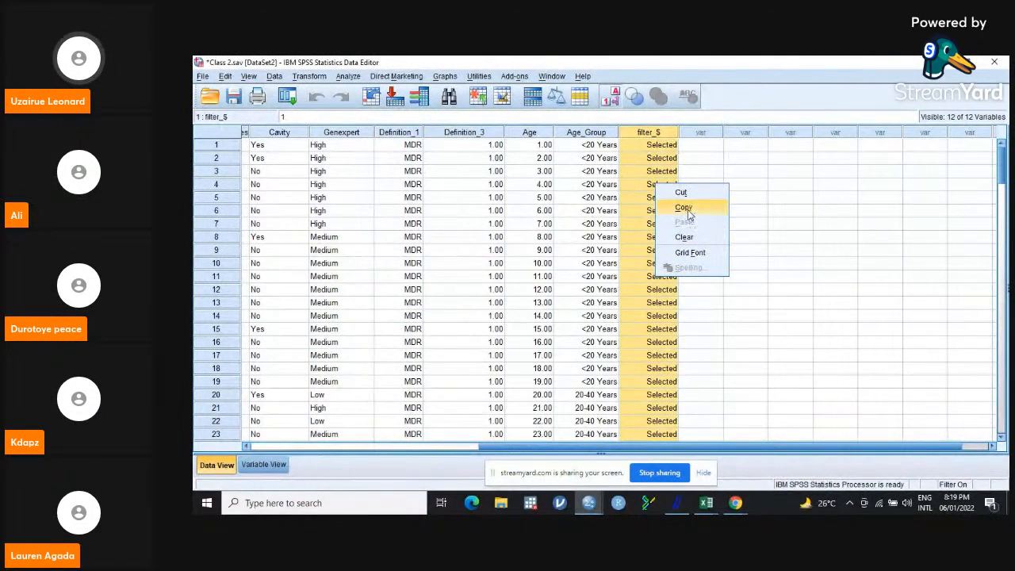
pyautogui.click(684, 236)
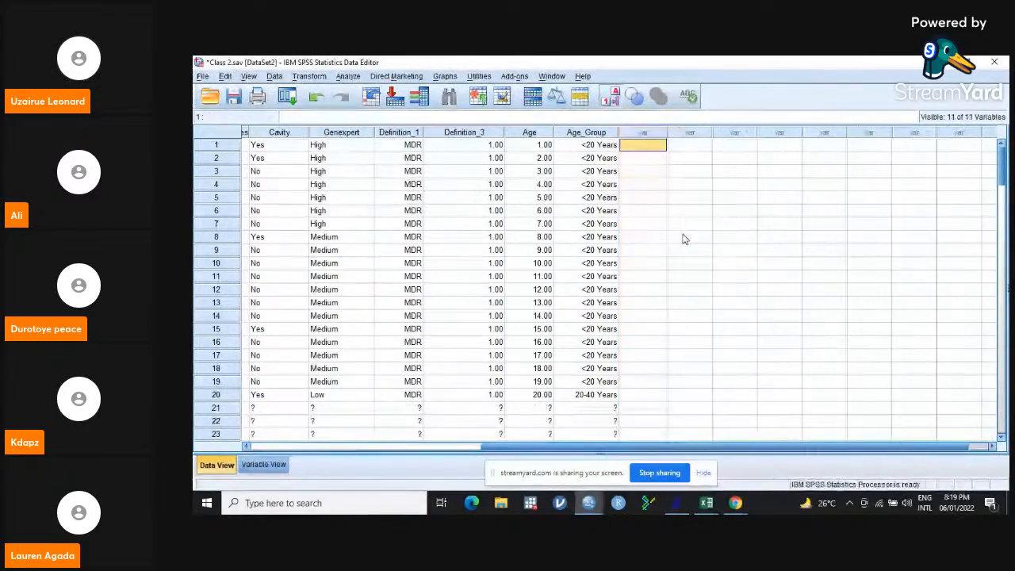
pyautogui.moveTo(848, 447); pyautogui.dragTo(575, 462)
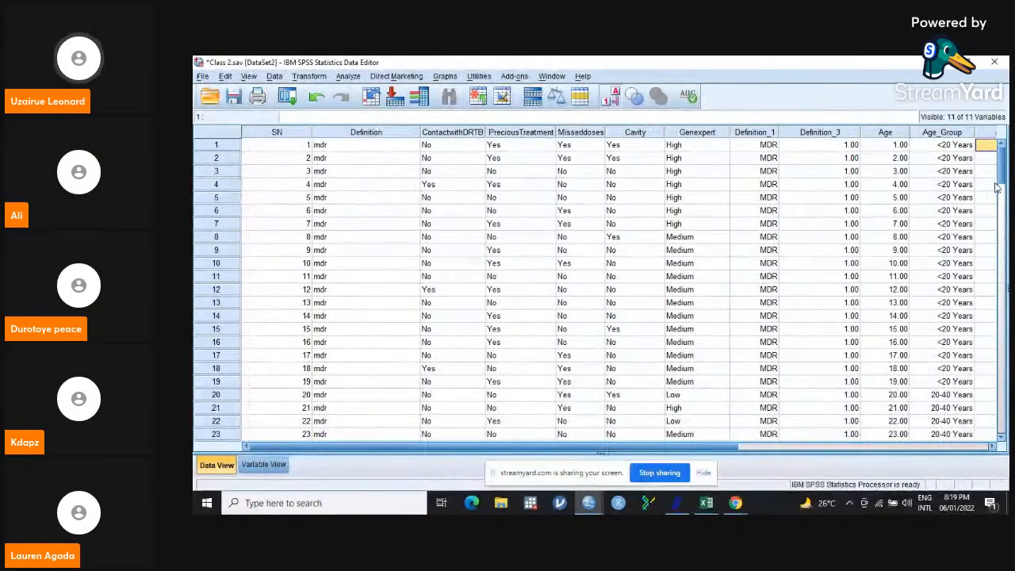
pyautogui.moveTo(1004, 170)
pyautogui.mouseDown()
pyautogui.moveTo(1003, 326)
pyautogui.moveTo(1002, 171)
pyautogui.mouseUp()
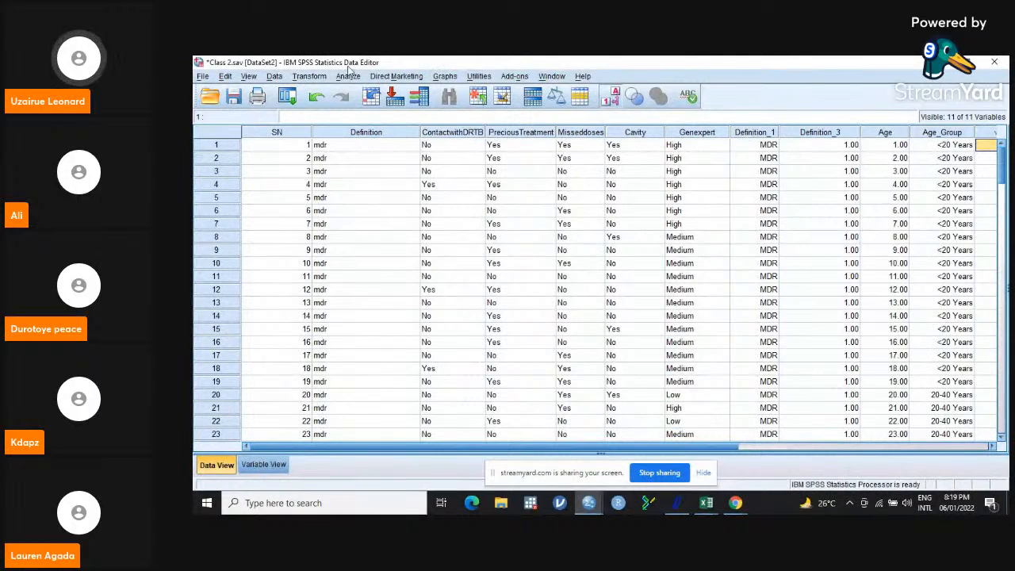
# Reset the Select Cases settings to all cases and close the dialog without applying them.
pyautogui.click(274, 76)
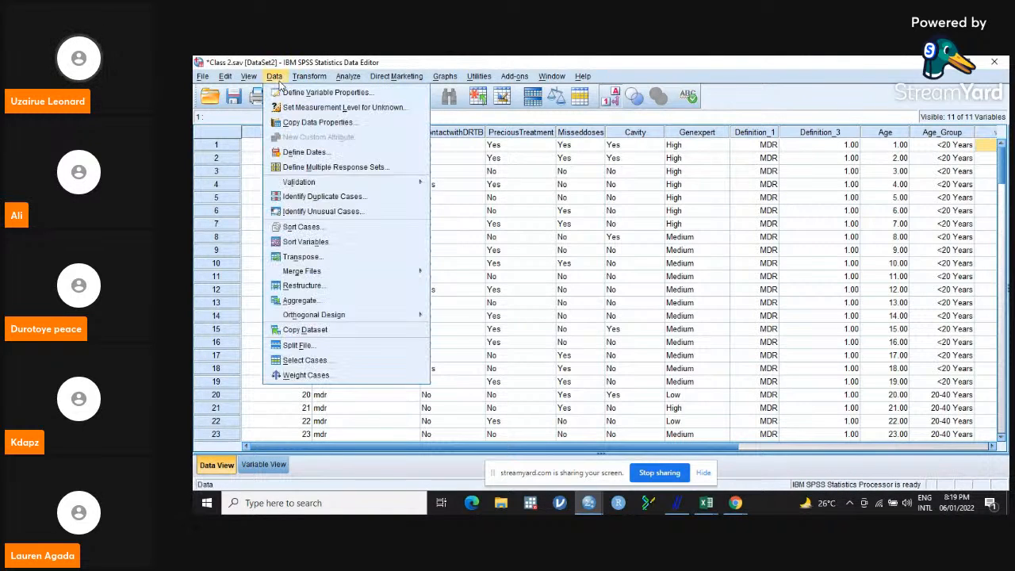
pyautogui.click(305, 360)
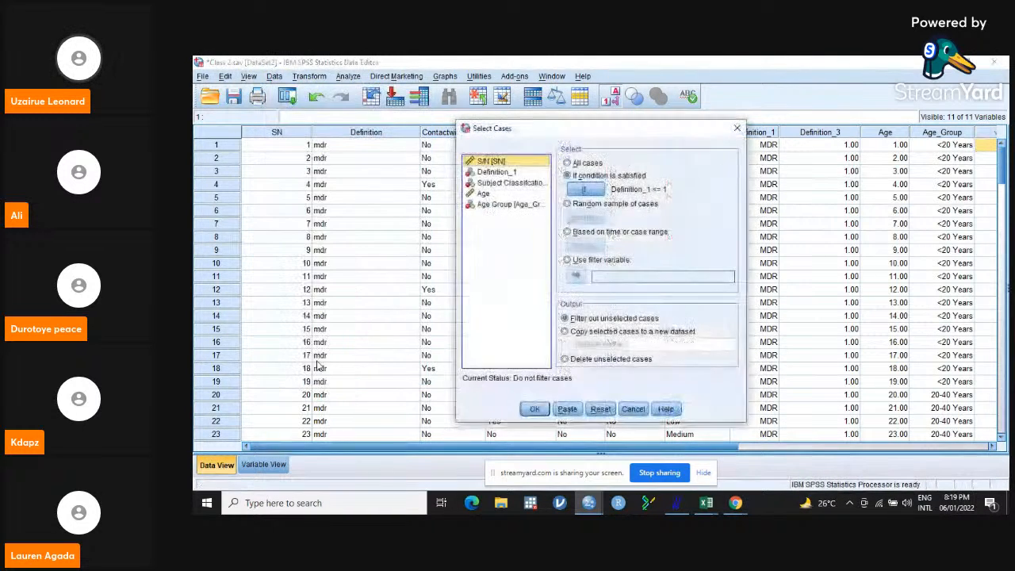
pyautogui.click(601, 409)
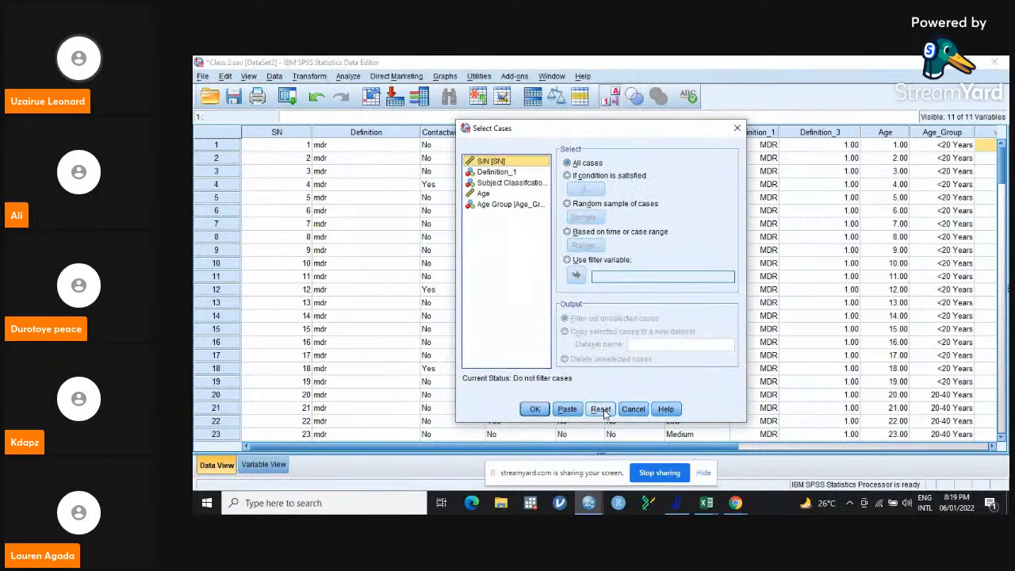
pyautogui.click(736, 128)
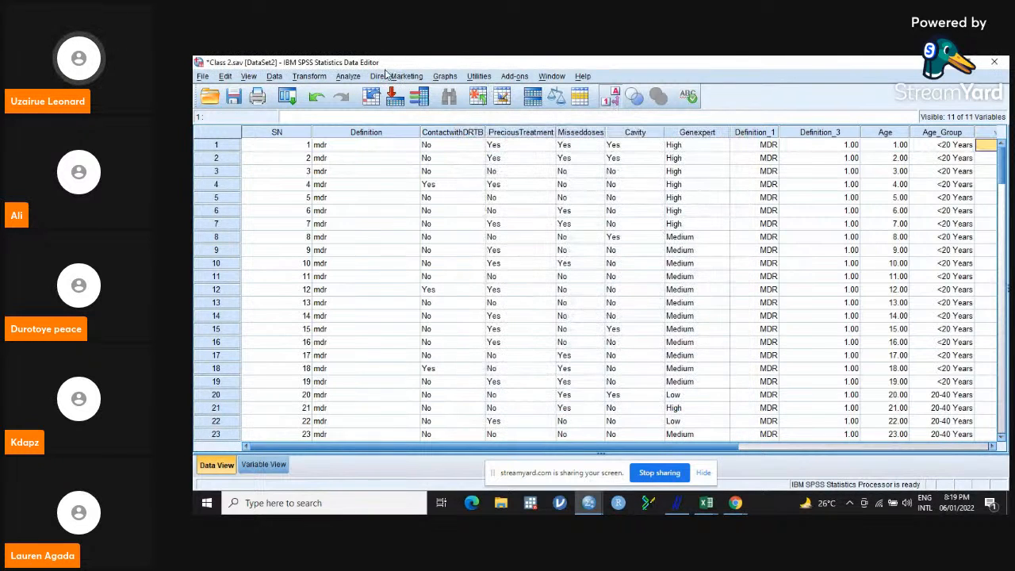
# Split the file by Definition_1 with the Compare groups option, and return to the Class 2.sav data view.
pyautogui.click(274, 77)
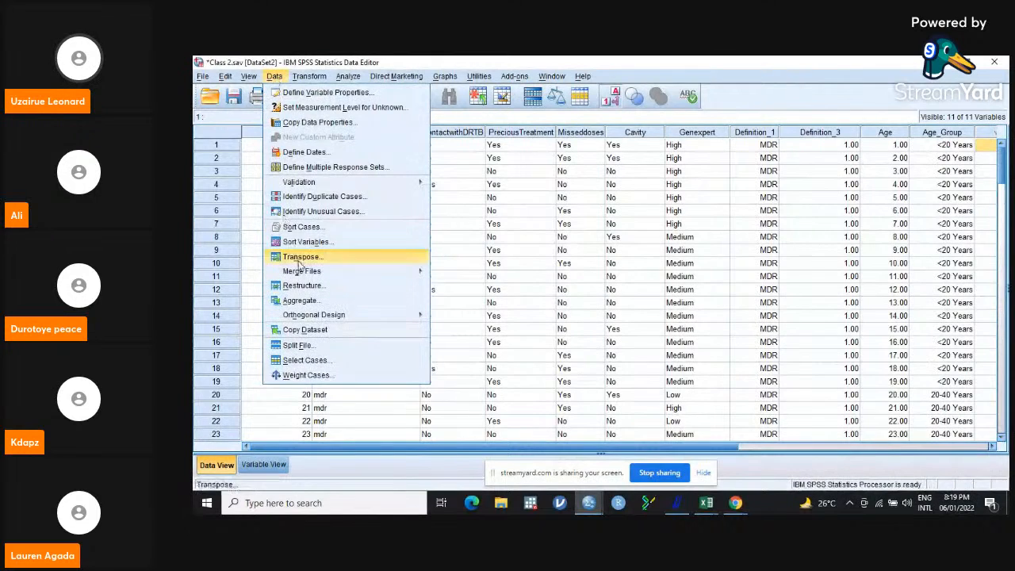
pyautogui.click(299, 345)
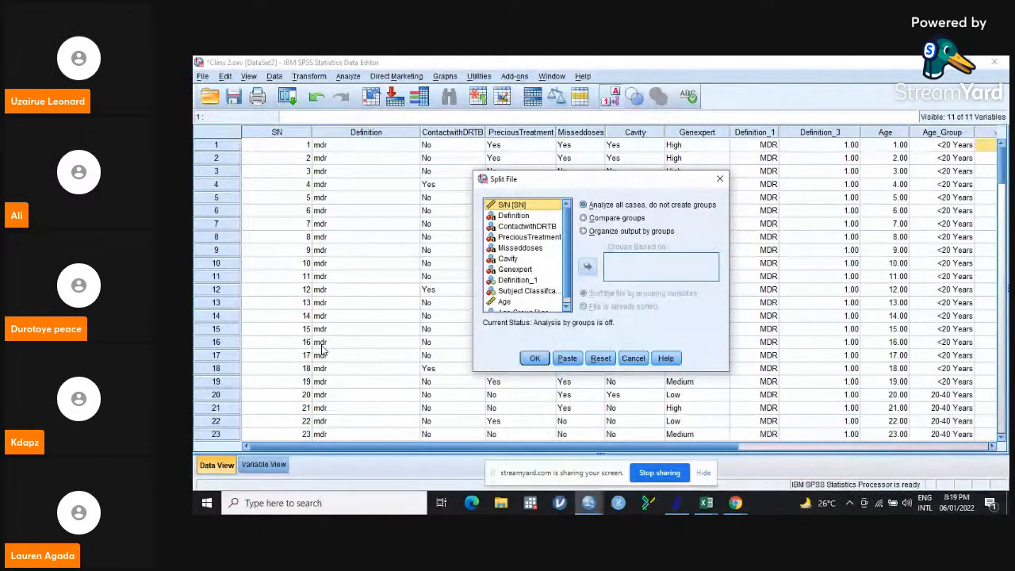
pyautogui.click(584, 218)
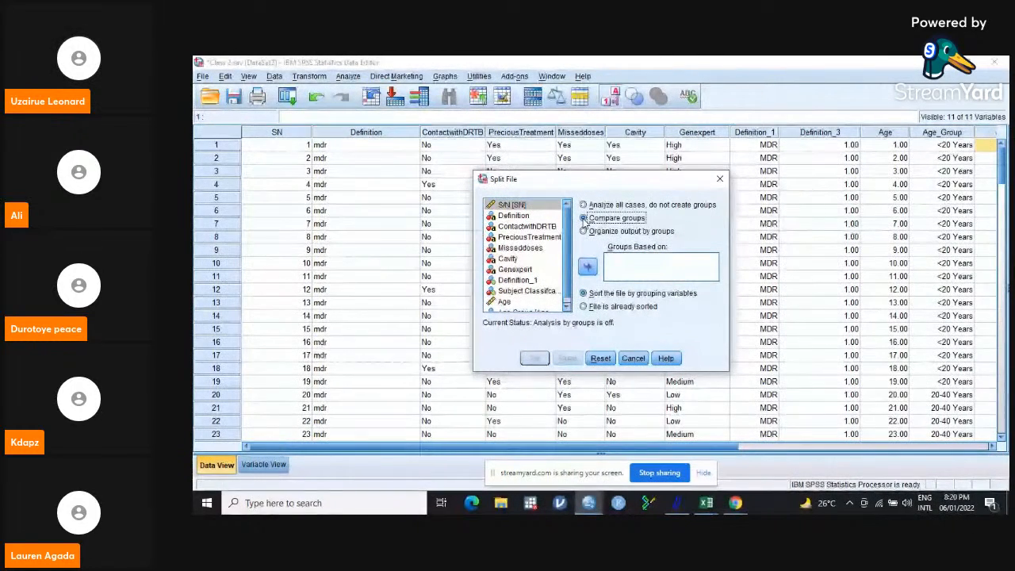
pyautogui.scroll(-1, 565, 262)
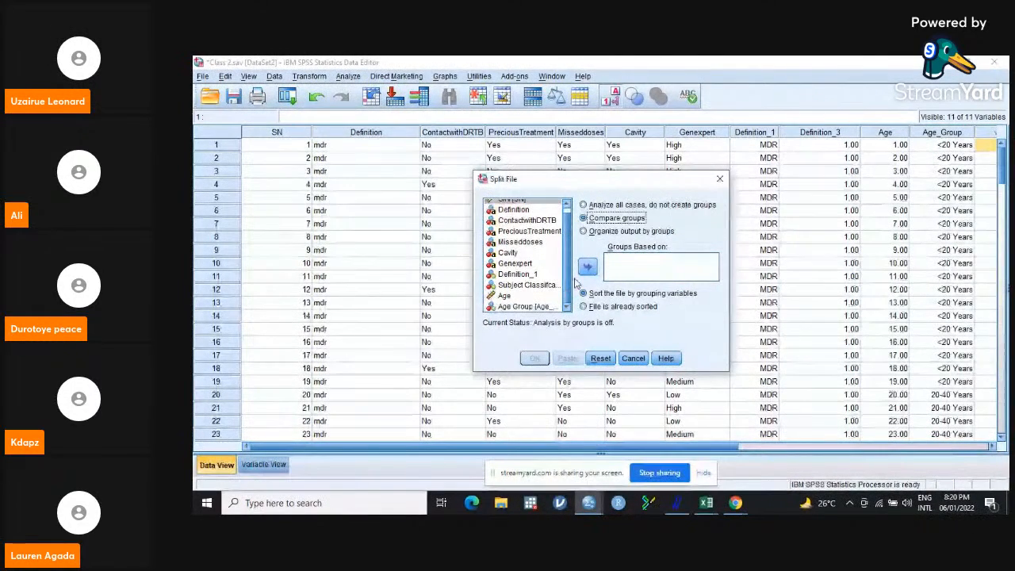
pyautogui.click(531, 276)
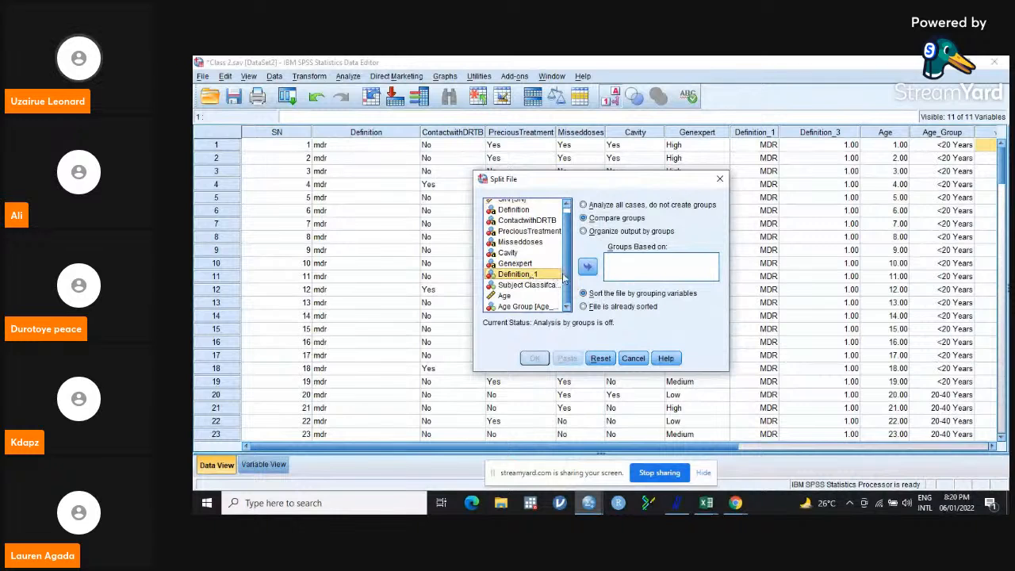
pyautogui.click(588, 268)
pyautogui.click(534, 358)
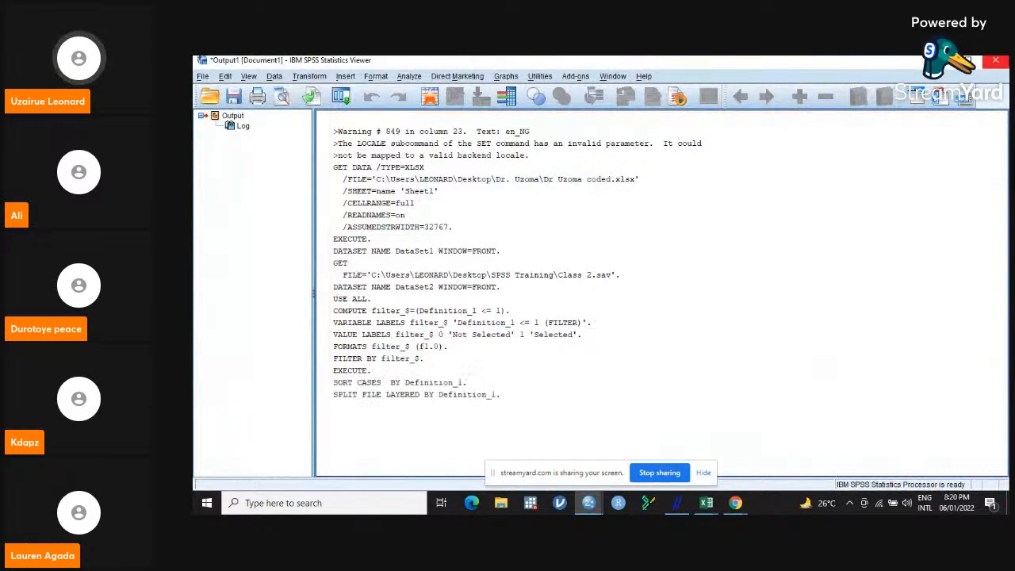
pyautogui.click(952, 60)
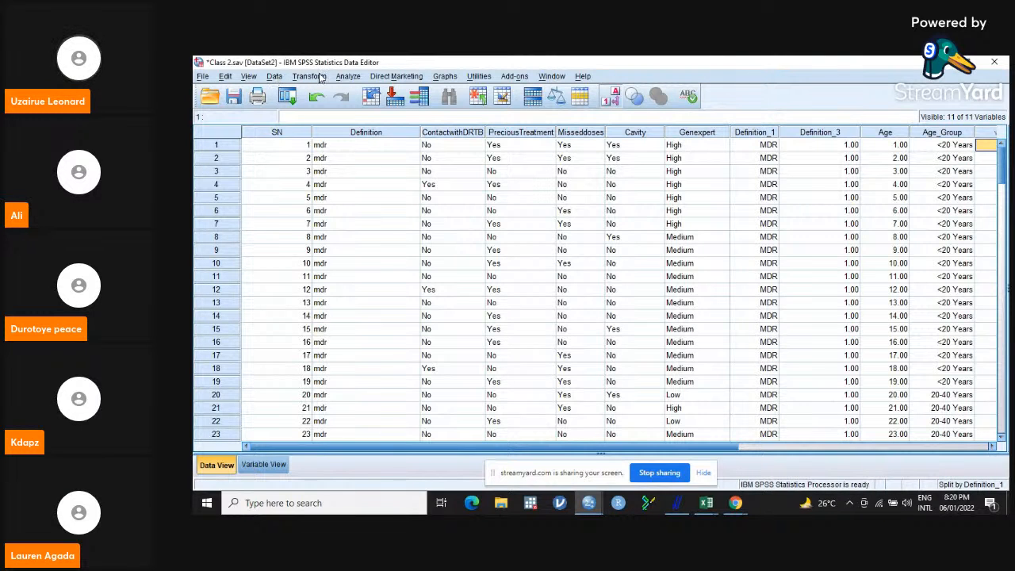
# Set up a Frequencies analysis with the variables ContactwithDRTB, PreciousTreatment, Misseddoses, Cavity, Genexpert and Age Group.
pyautogui.click(349, 77)
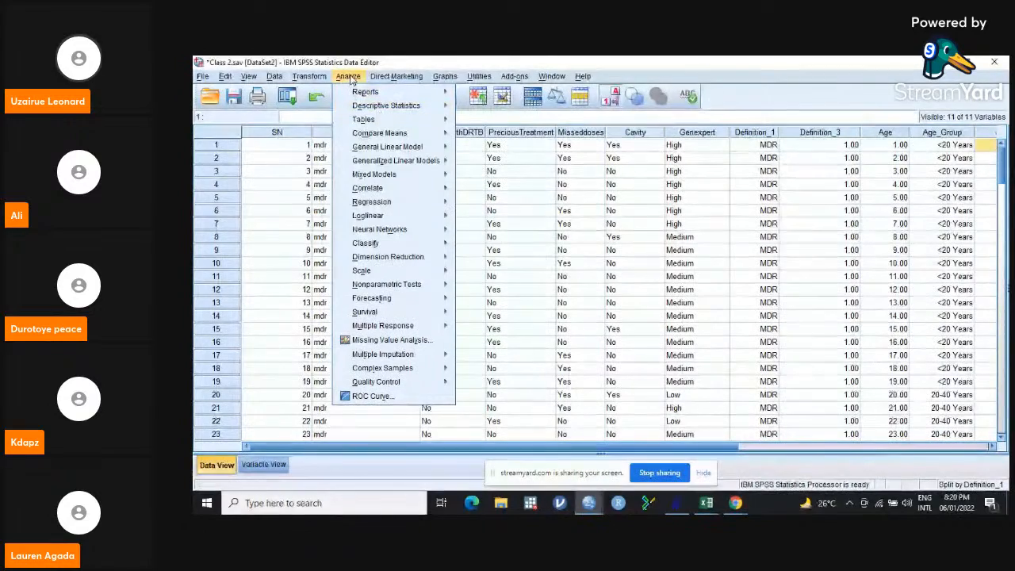
pyautogui.click(351, 77)
pyautogui.click(351, 77)
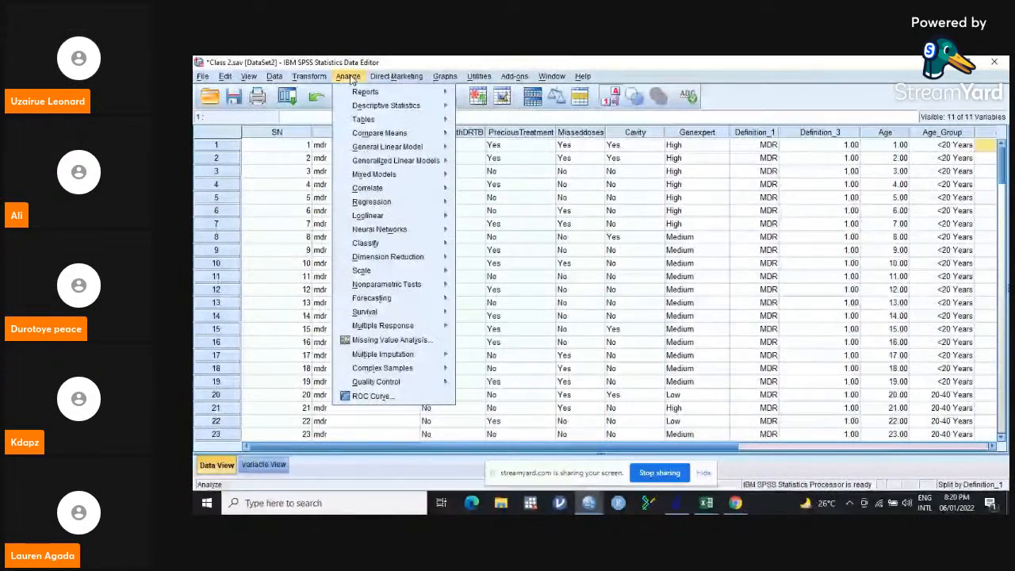
pyautogui.moveTo(386, 108)
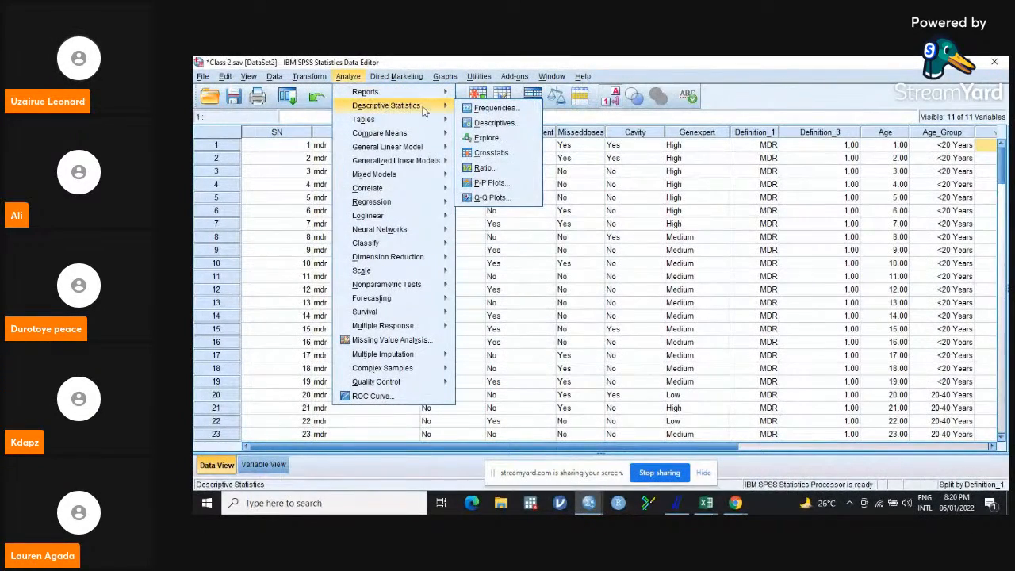
pyautogui.click(495, 108)
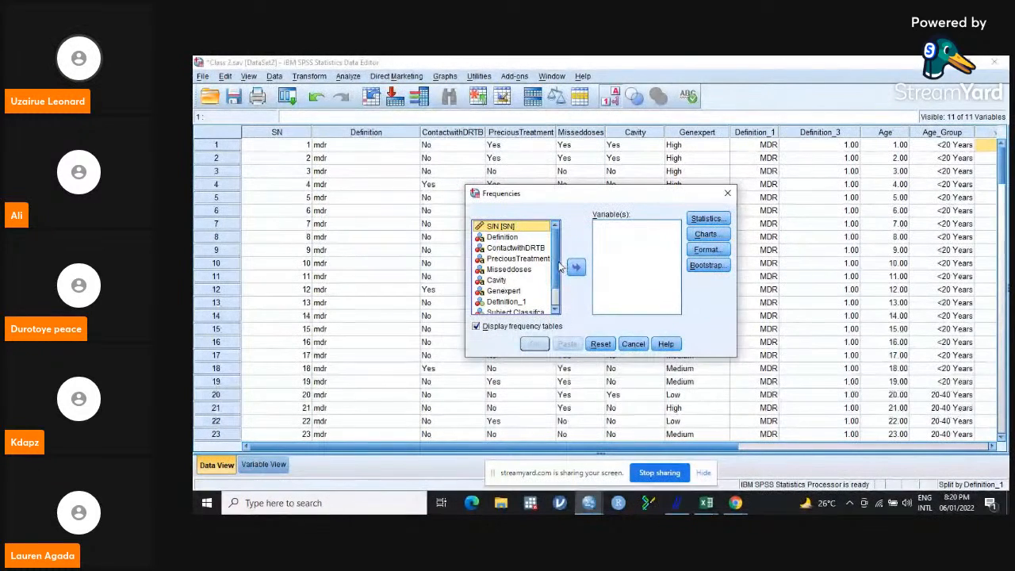
pyautogui.scroll(-1, 560, 297)
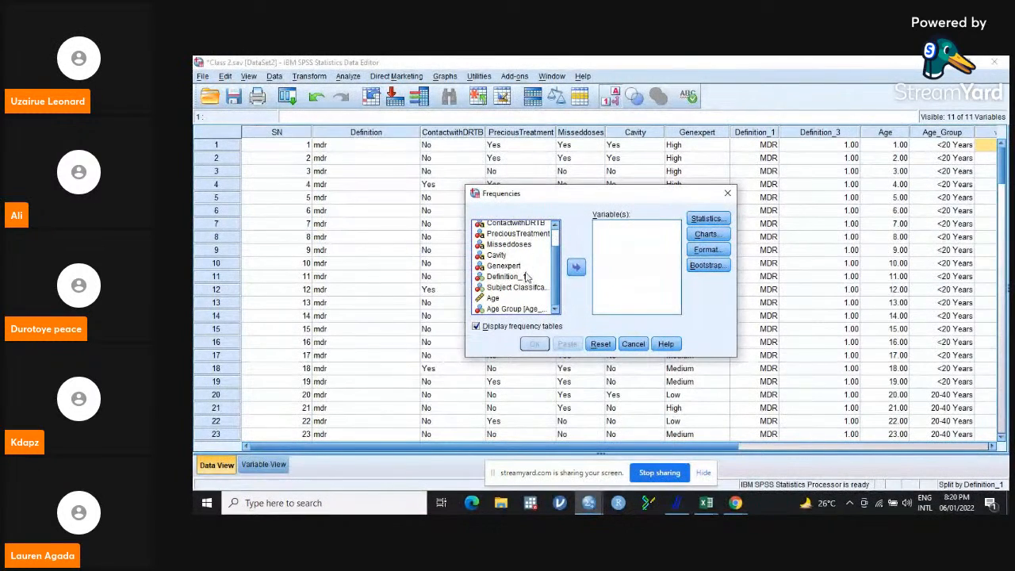
pyautogui.moveTo(555, 272); pyautogui.dragTo(559, 230)
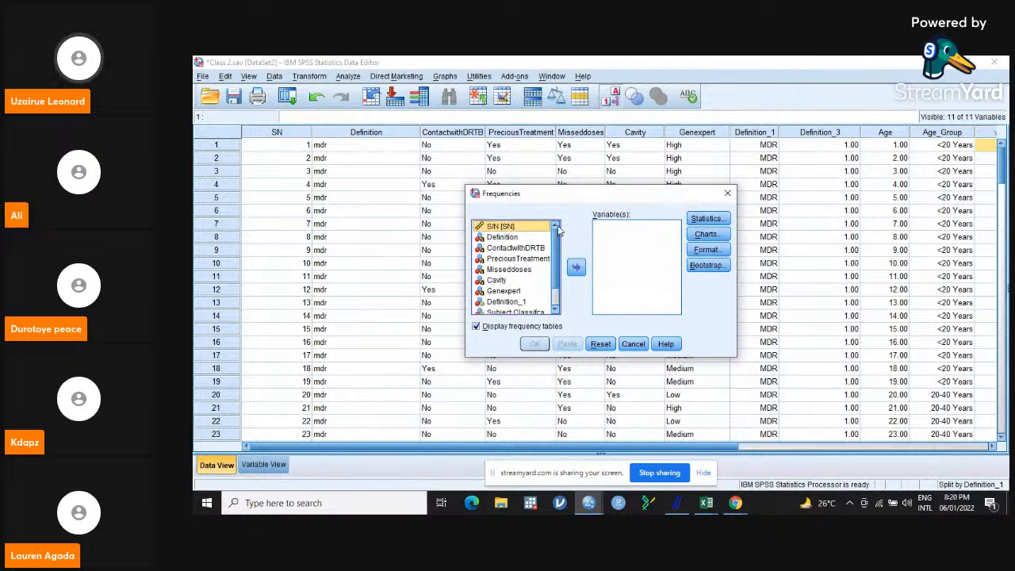
pyautogui.click(514, 247)
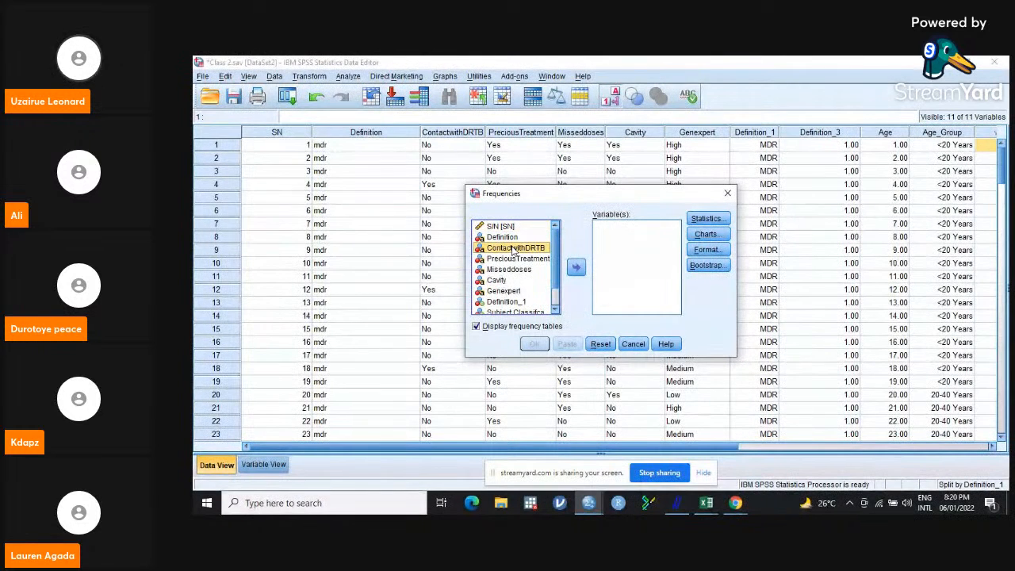
pyautogui.keyDown('shift'); pyautogui.click(505, 292); pyautogui.keyUp('shift')
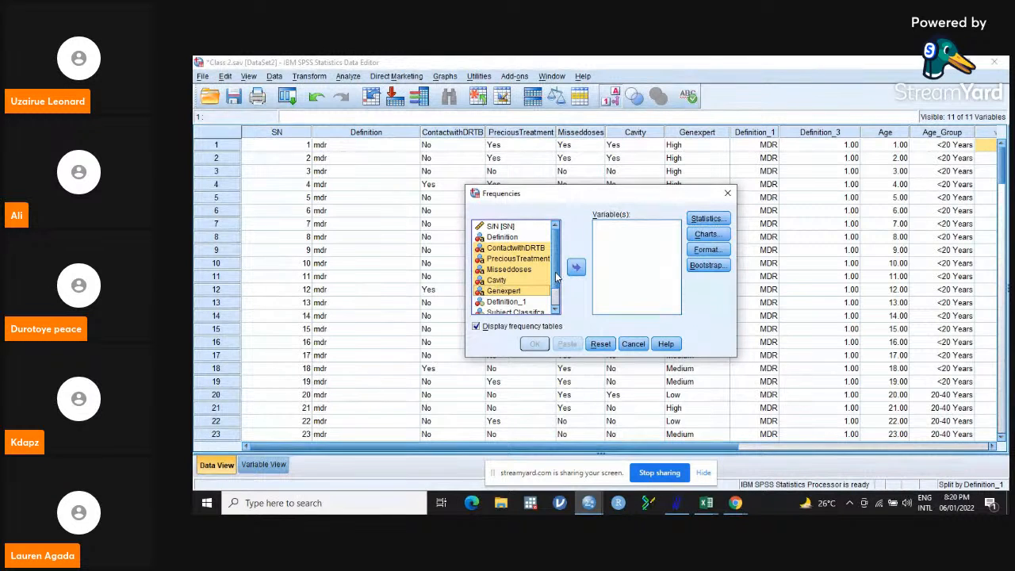
pyautogui.scroll(-1, 555, 286)
pyautogui.press('super+space')
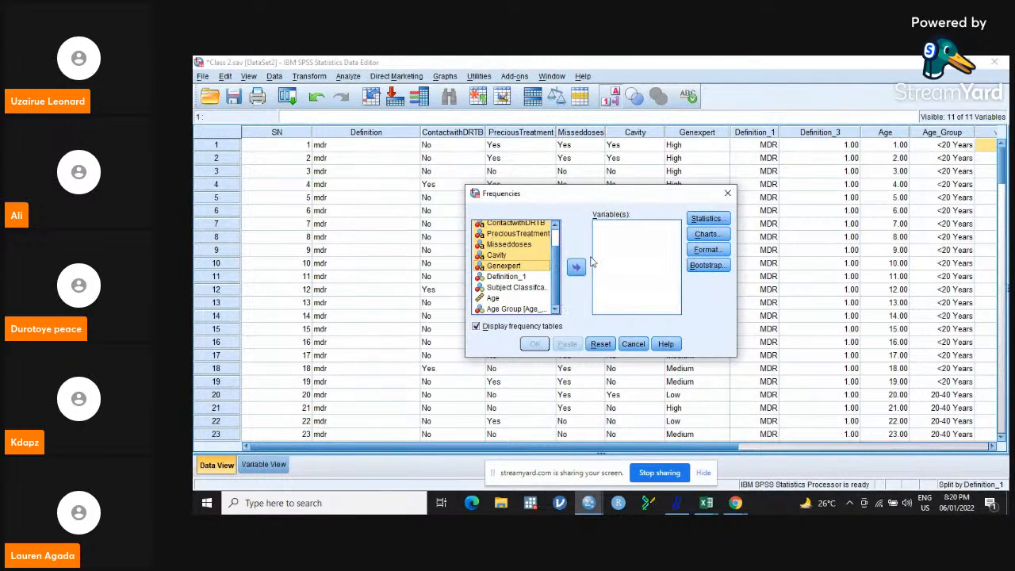
pyautogui.keyDown('ctrl'); pyautogui.click(520, 310); pyautogui.keyUp('ctrl')
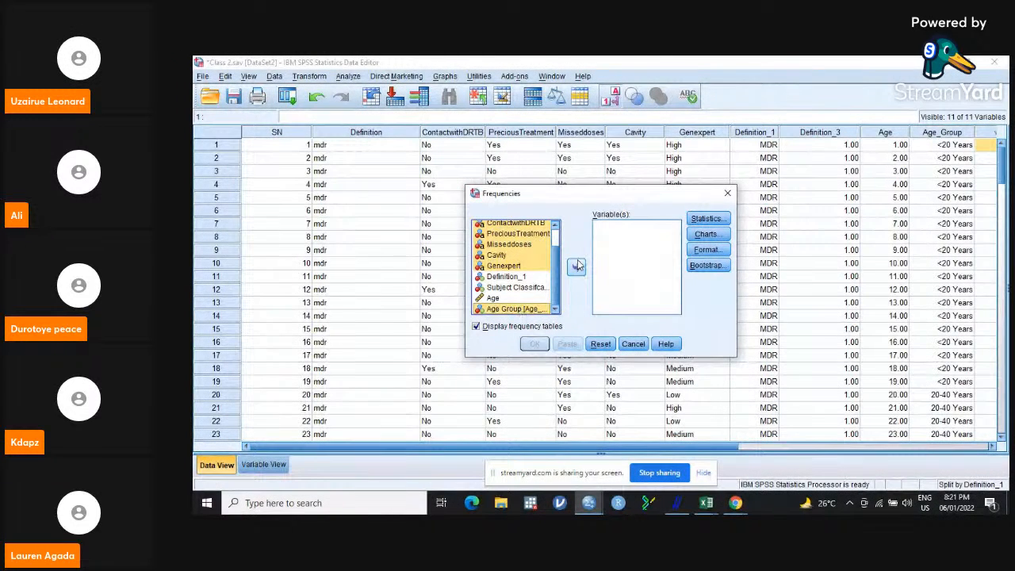
pyautogui.click(577, 266)
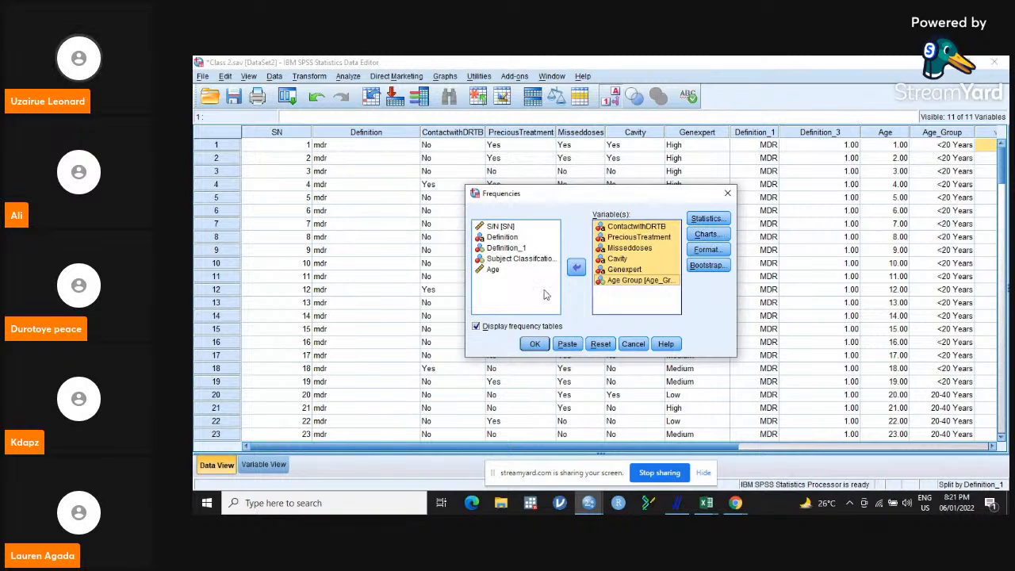
# Review the Statistics, Charts and Format options of the frequency analysis, keep their defaults, and run it.
pyautogui.click(710, 219)
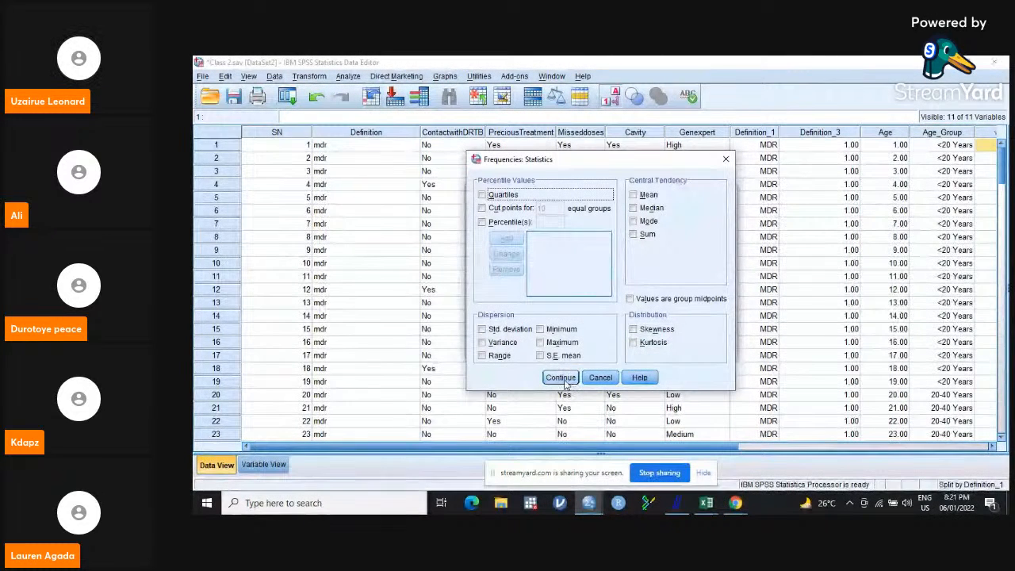
pyautogui.click(561, 378)
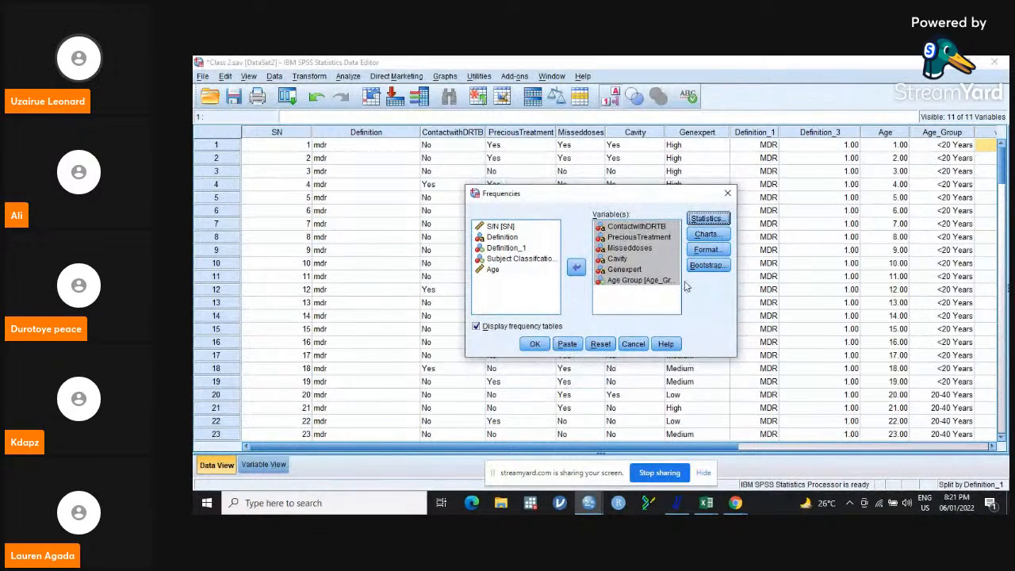
pyautogui.click(713, 221)
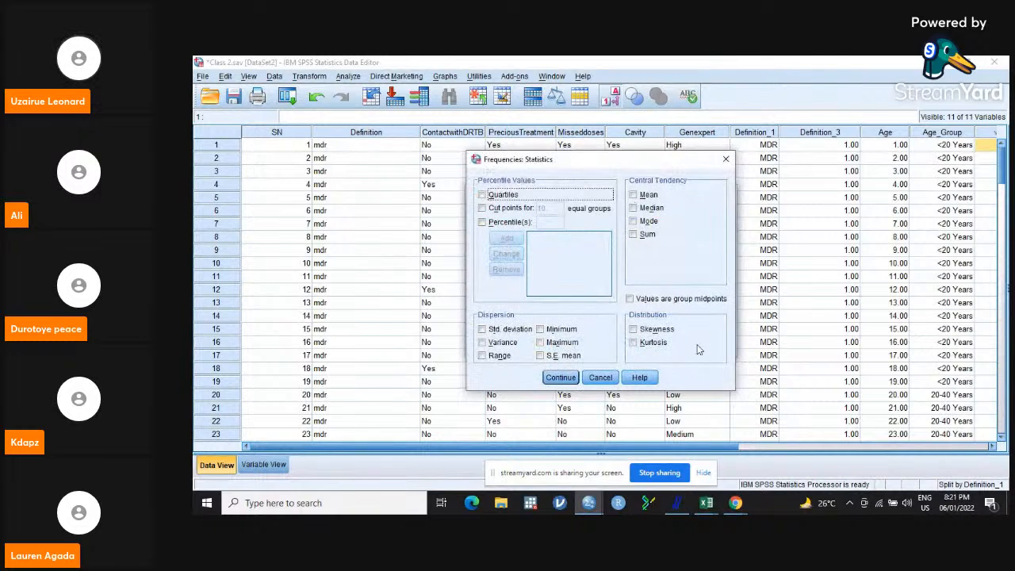
pyautogui.click(561, 377)
pyautogui.click(705, 234)
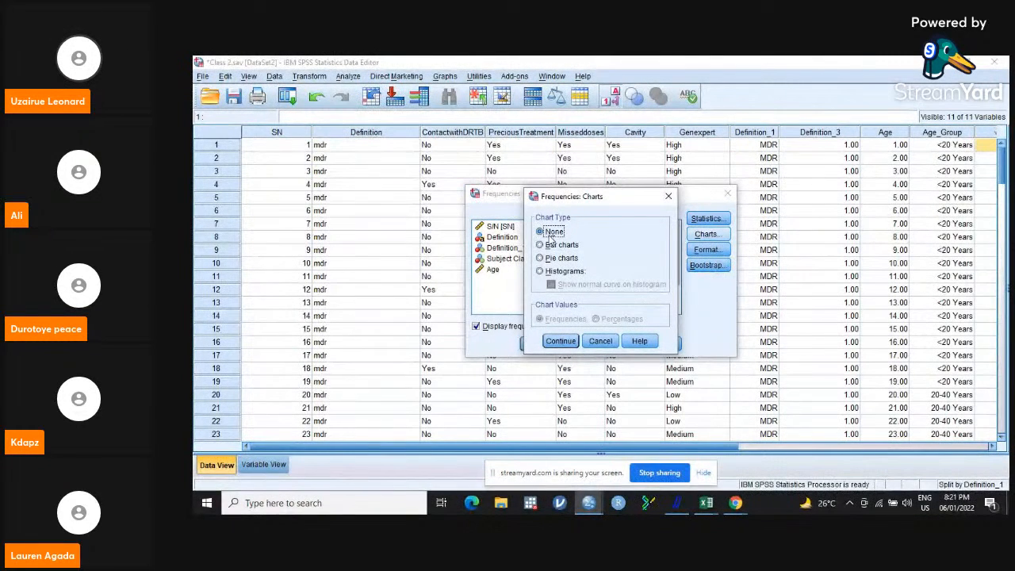
pyautogui.click(560, 341)
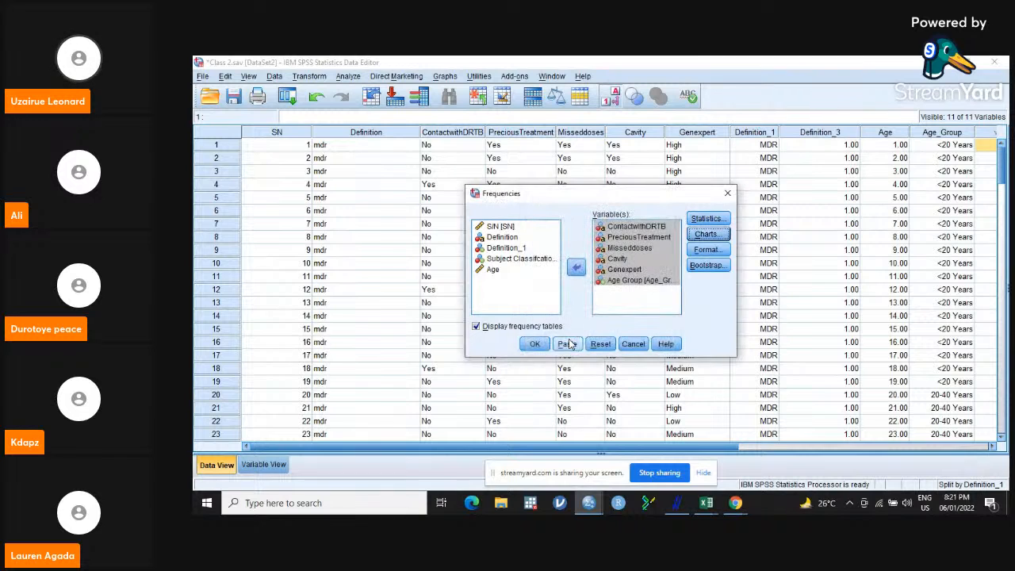
pyautogui.click(722, 249)
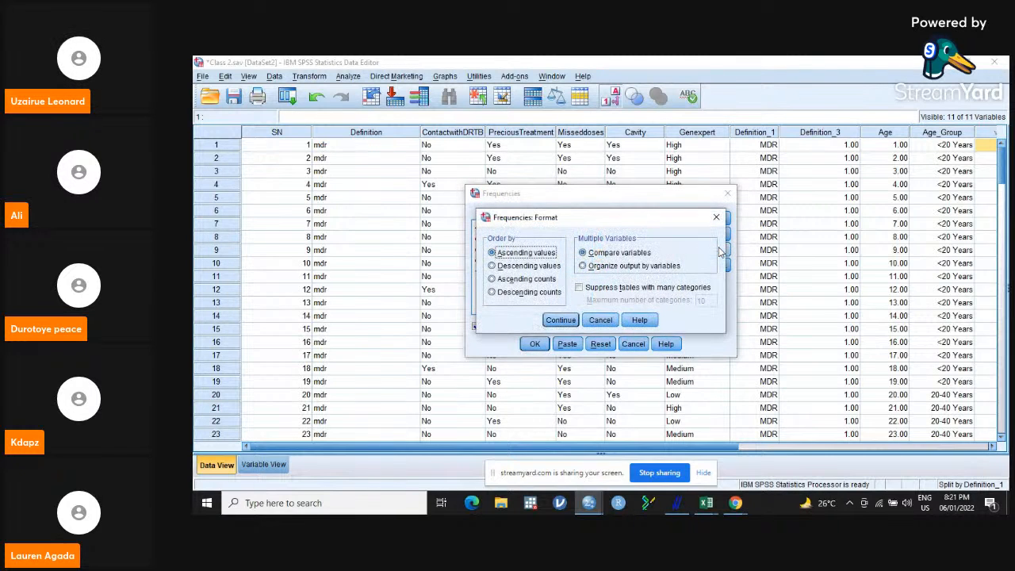
pyautogui.click(560, 320)
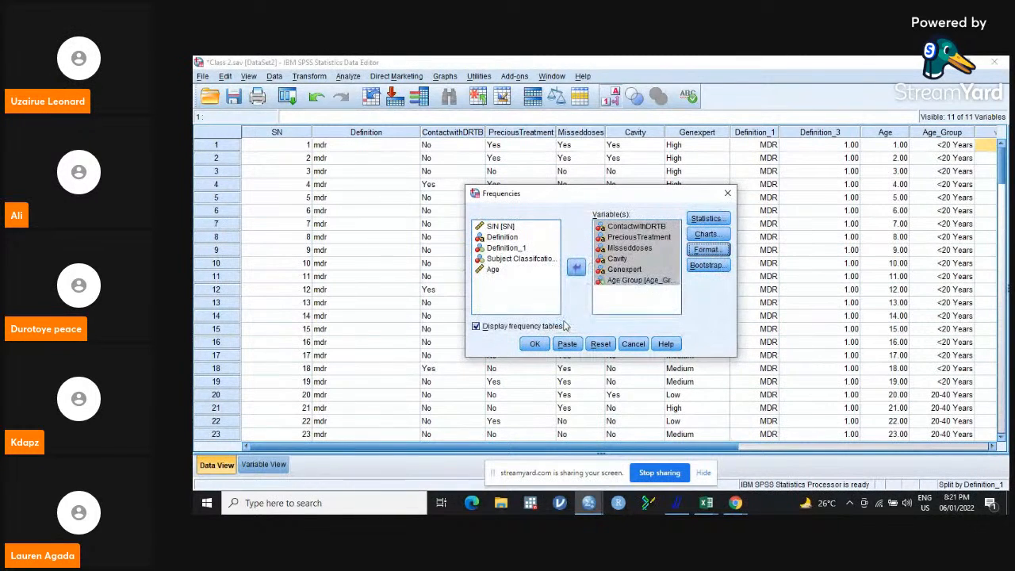
pyautogui.click(534, 343)
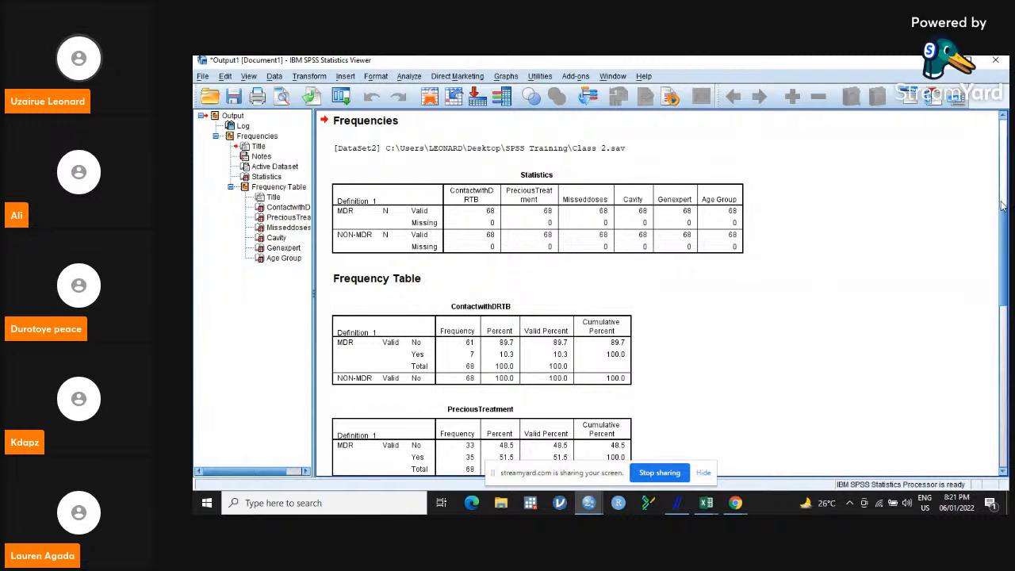
# Examine the Statistics and frequency tables grouped by Definition_1, along with the command log above them.
pyautogui.scroll(-3, 540, 240)
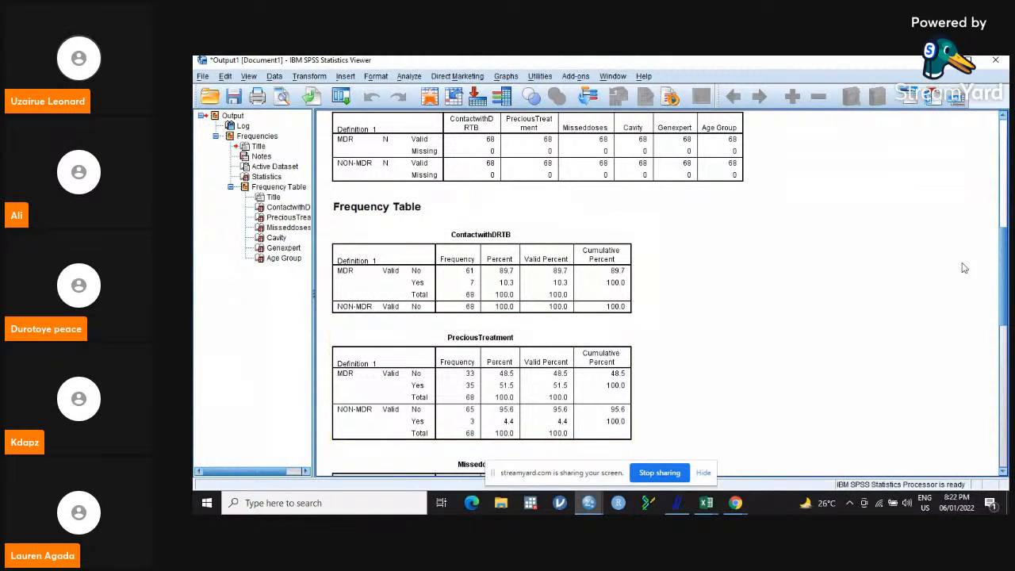
pyautogui.moveTo(1003, 269); pyautogui.dragTo(1001, 242)
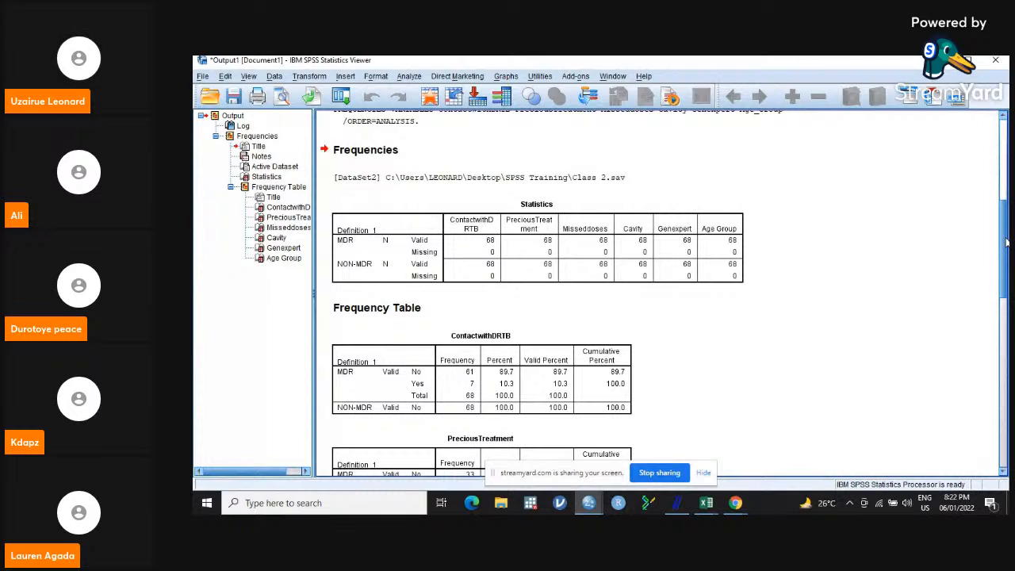
pyautogui.moveTo(1007, 242); pyautogui.dragTo(1007, 276)
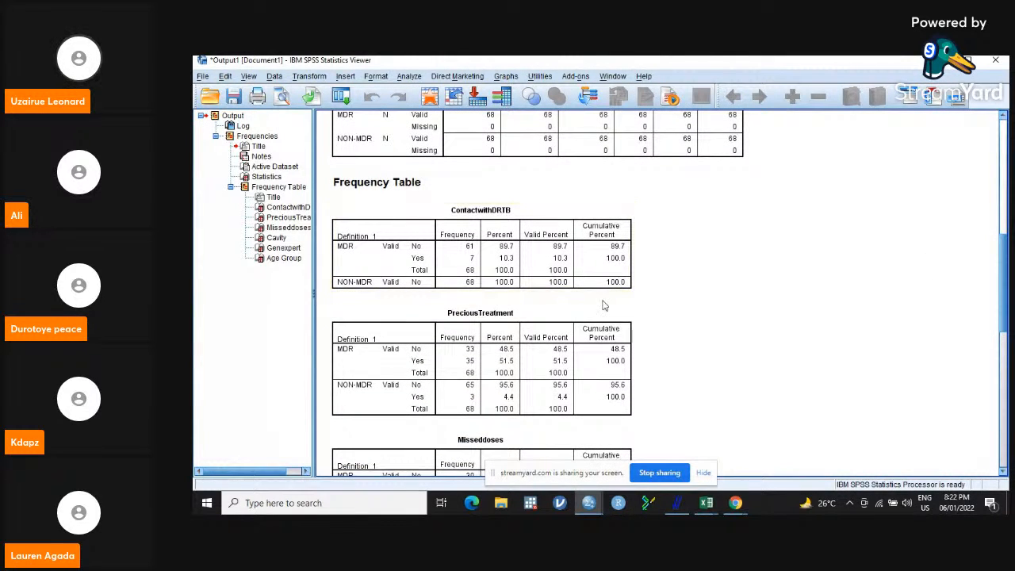
pyautogui.moveTo(1005, 254); pyautogui.dragTo(1002, 114)
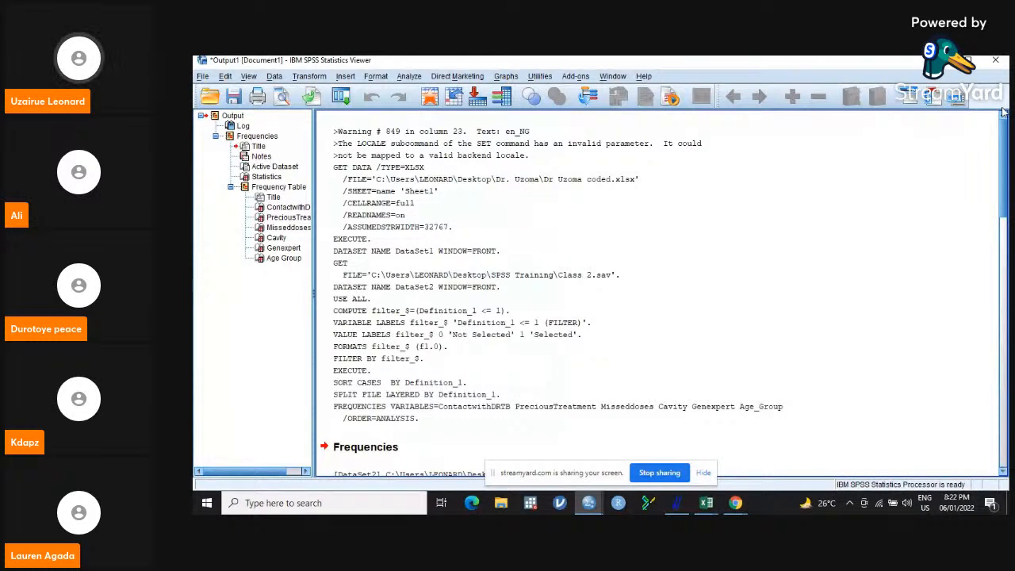
pyautogui.moveTo(1004, 114); pyautogui.dragTo(1003, 227)
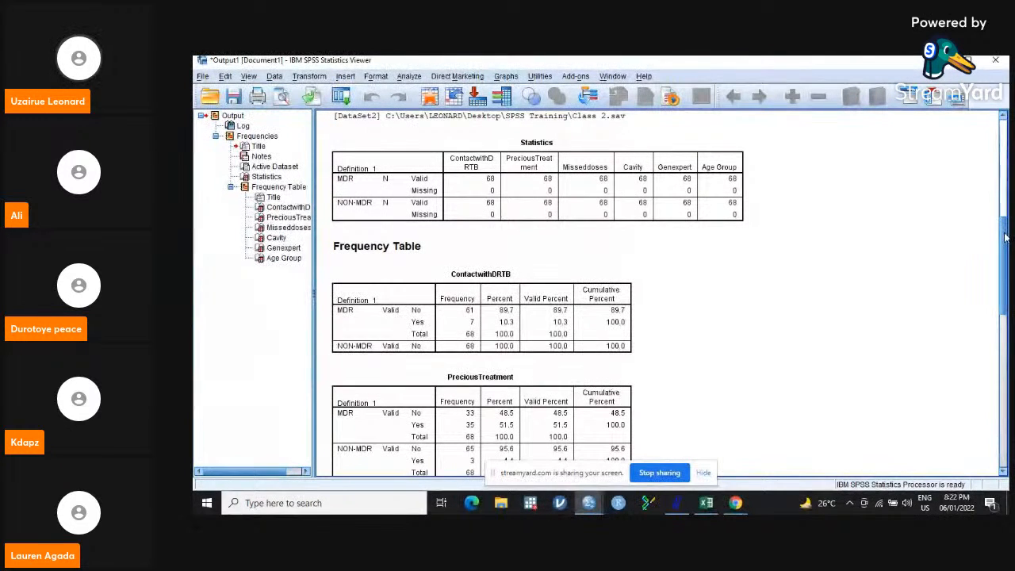
pyautogui.moveTo(1004, 226); pyautogui.dragTo(1005, 135)
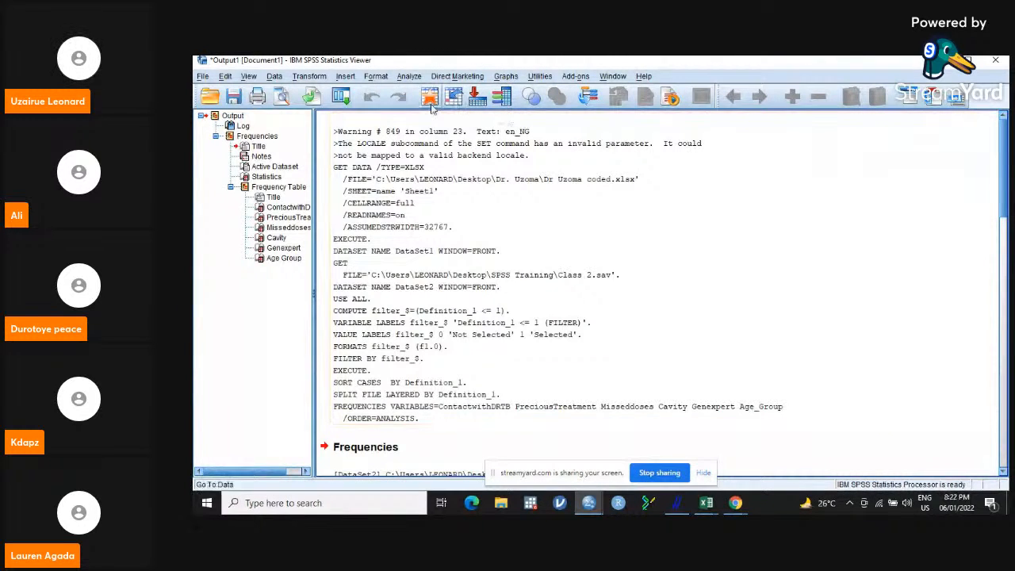
# Turn off the Definition_1 file split by resetting Split File to analyze all cases without creating groups.
pyautogui.click(274, 76)
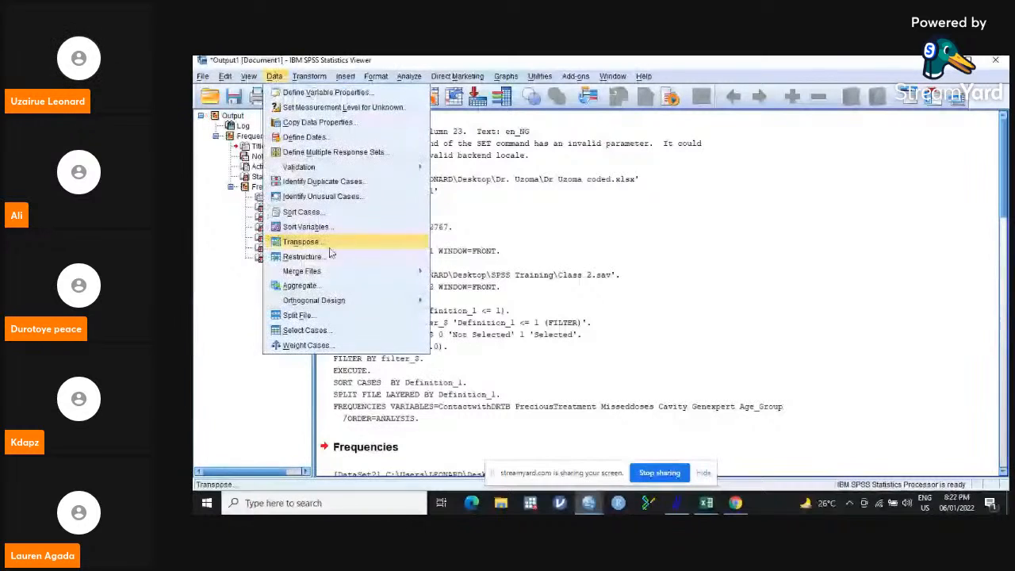
pyautogui.click(302, 318)
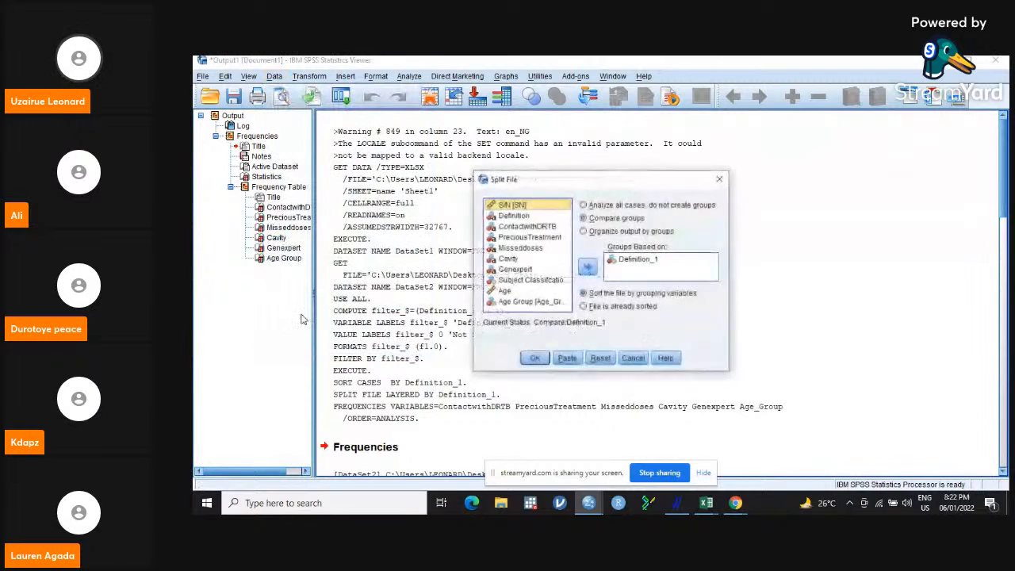
pyautogui.click(601, 359)
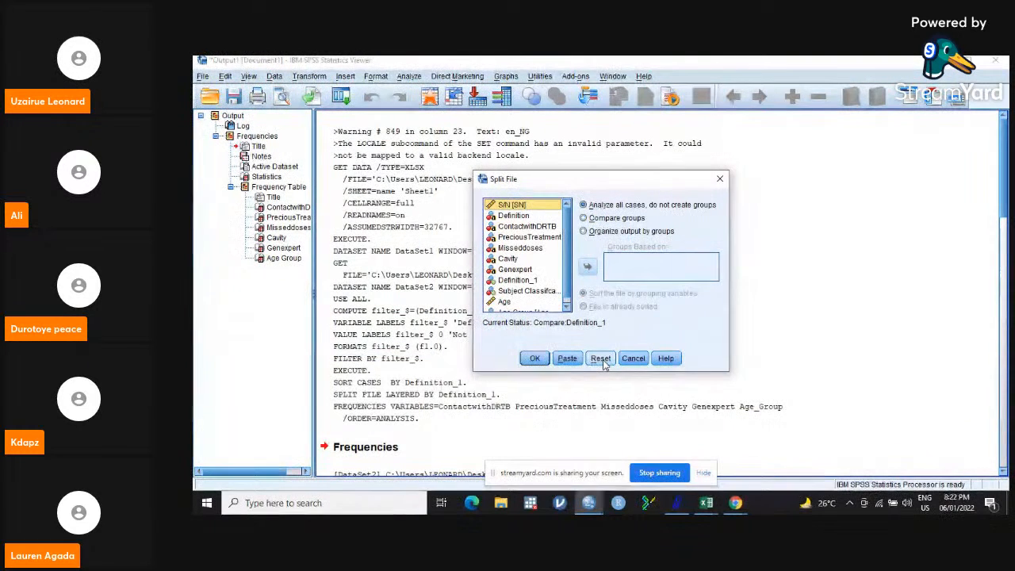
pyautogui.click(534, 359)
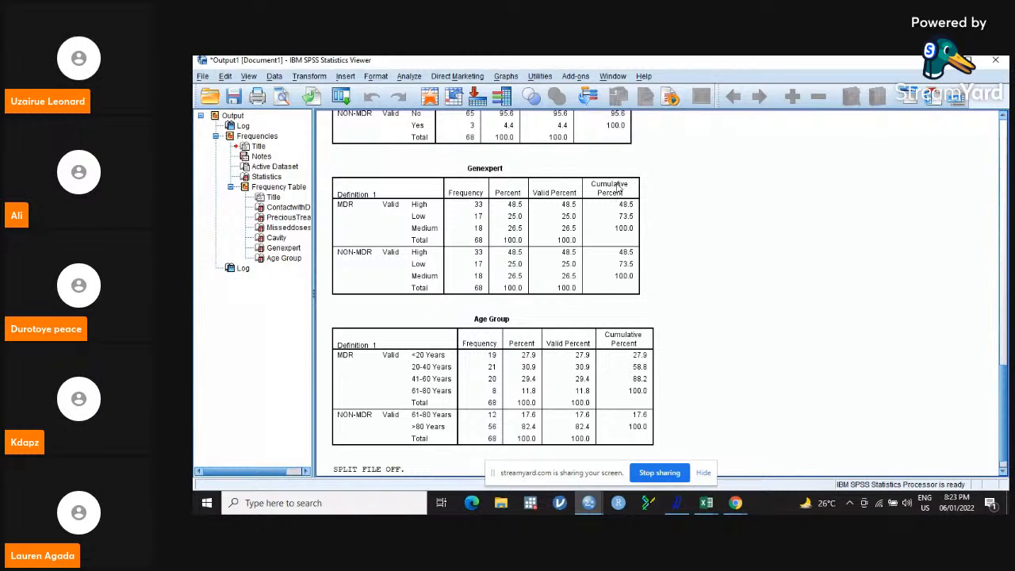
pyautogui.click(411, 78)
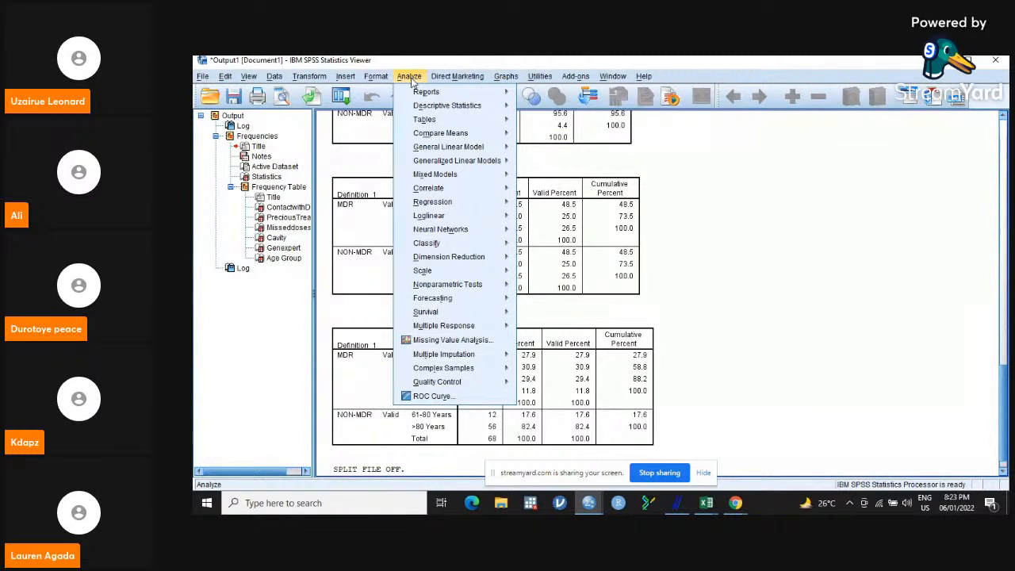
pyautogui.moveTo(438, 107)
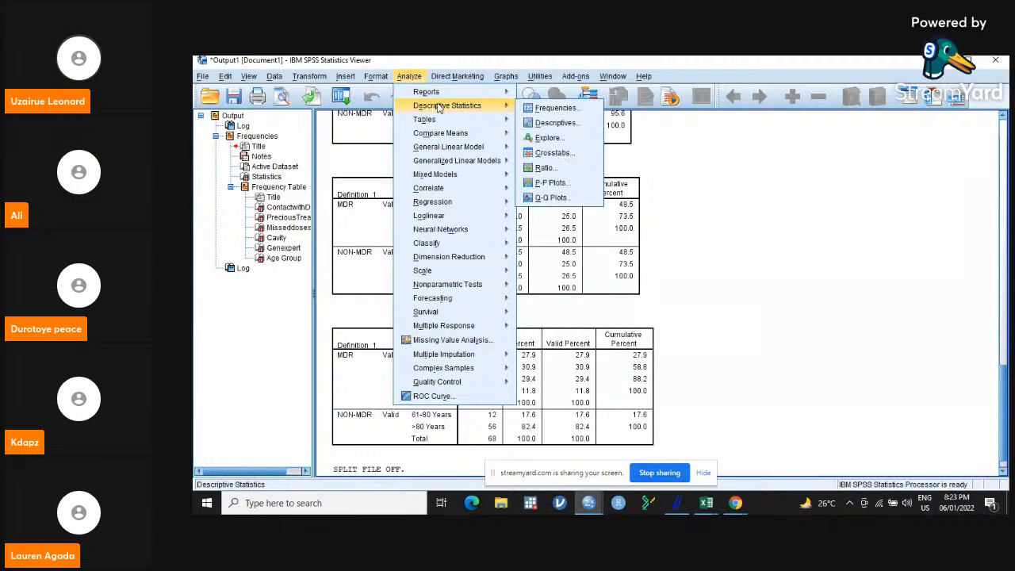
pyautogui.click(761, 177)
pyautogui.click(409, 76)
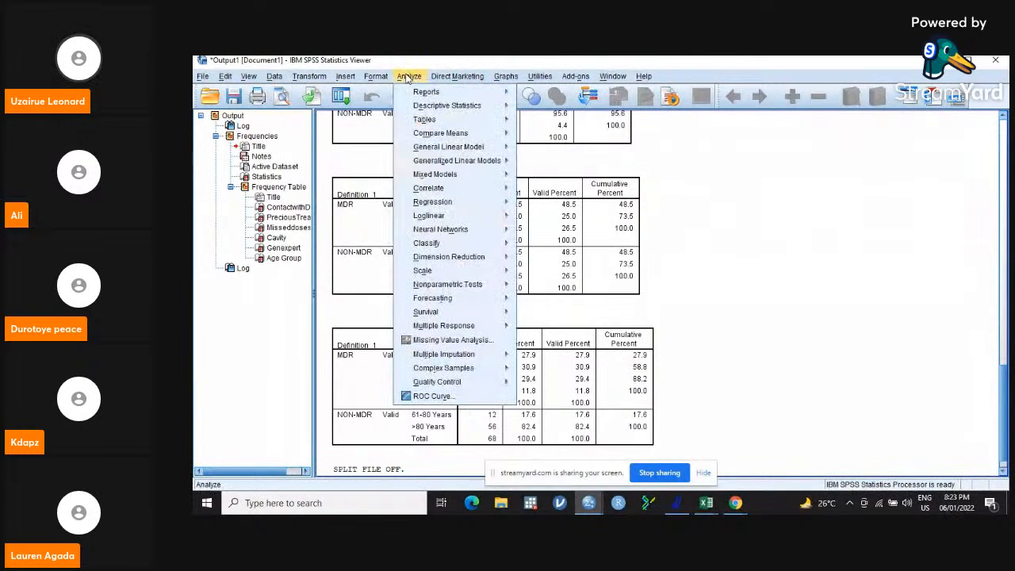
pyautogui.moveTo(420, 92)
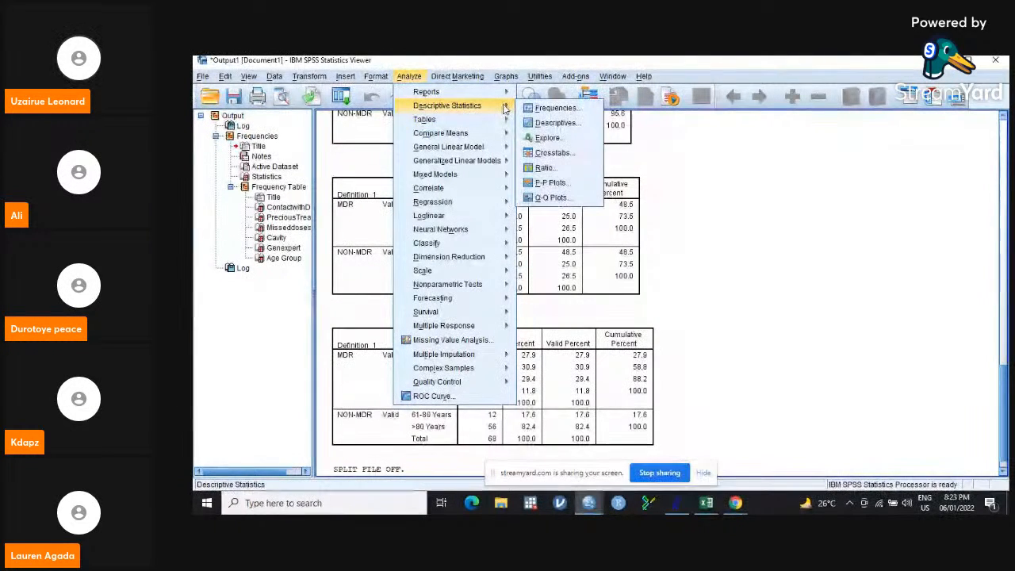
pyautogui.click(416, 78)
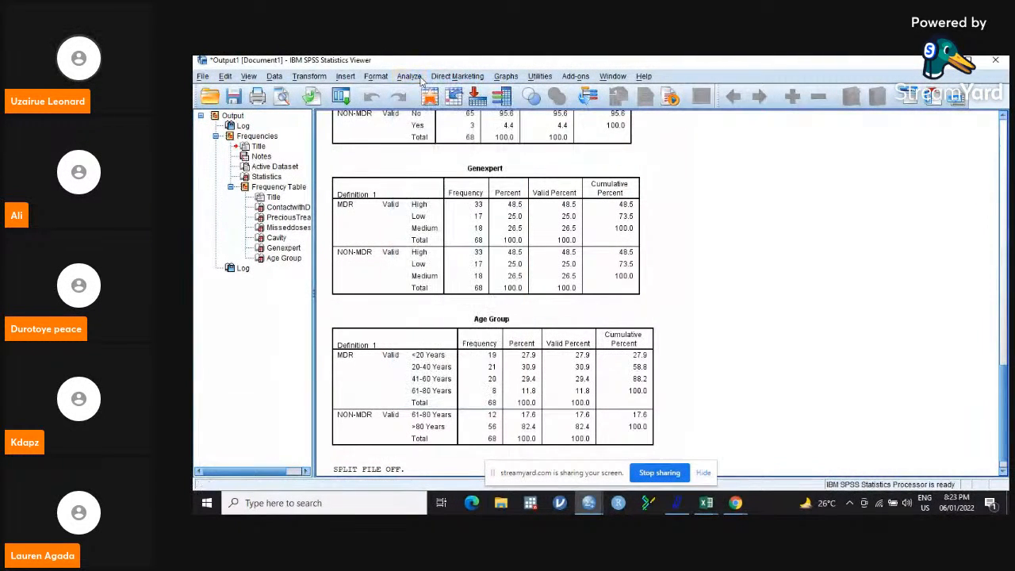
# Set up a Crosstabs analysis with Definition_1 as the row variable and ContactwithDRTB, PreciousTreatment, Misseddoses, Cavity and Genexpert as column variables.
pyautogui.click(418, 79)
pyautogui.moveTo(432, 111)
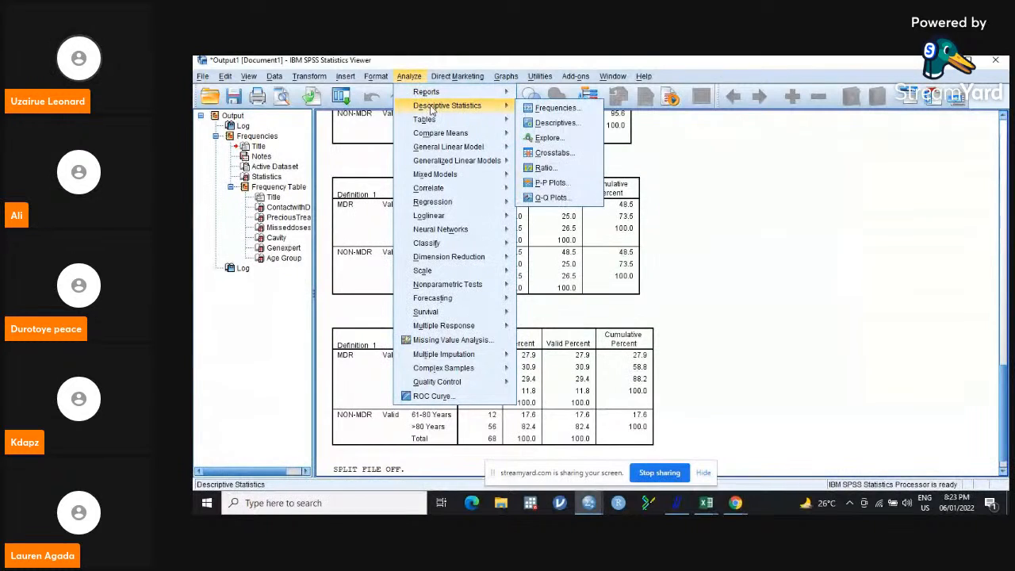
pyautogui.click(552, 154)
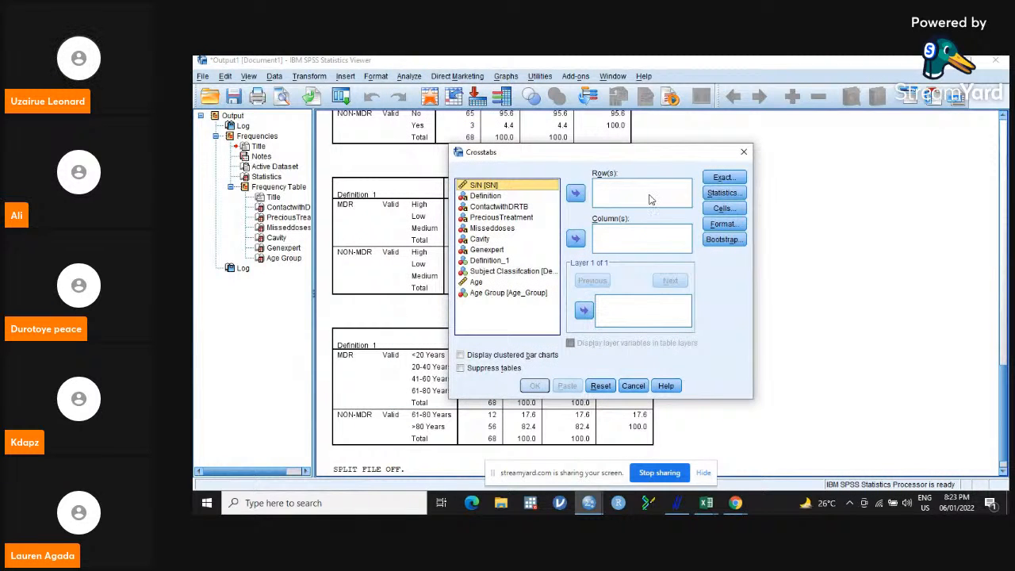
pyautogui.click(498, 262)
pyautogui.click(575, 192)
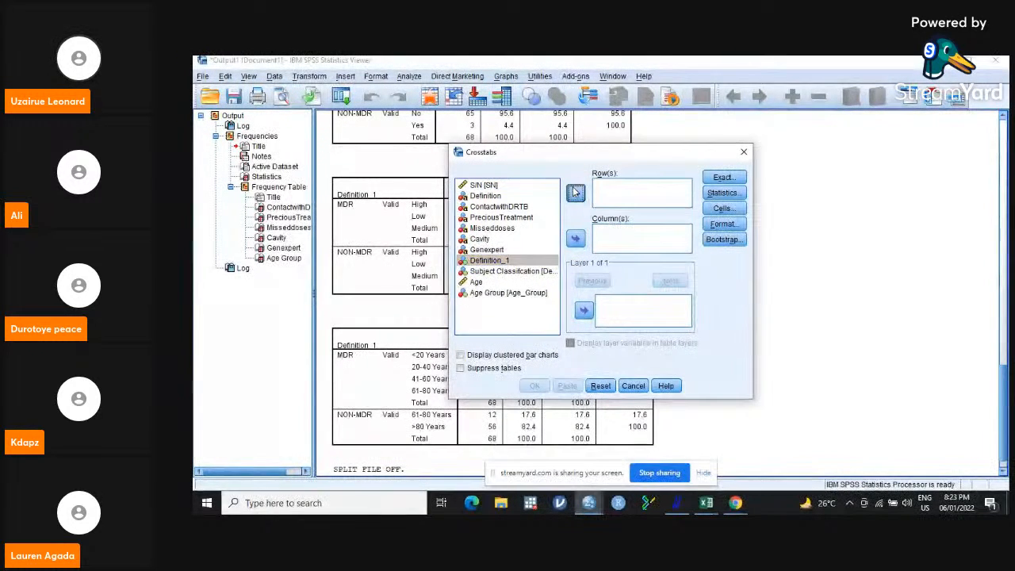
pyautogui.click(482, 208)
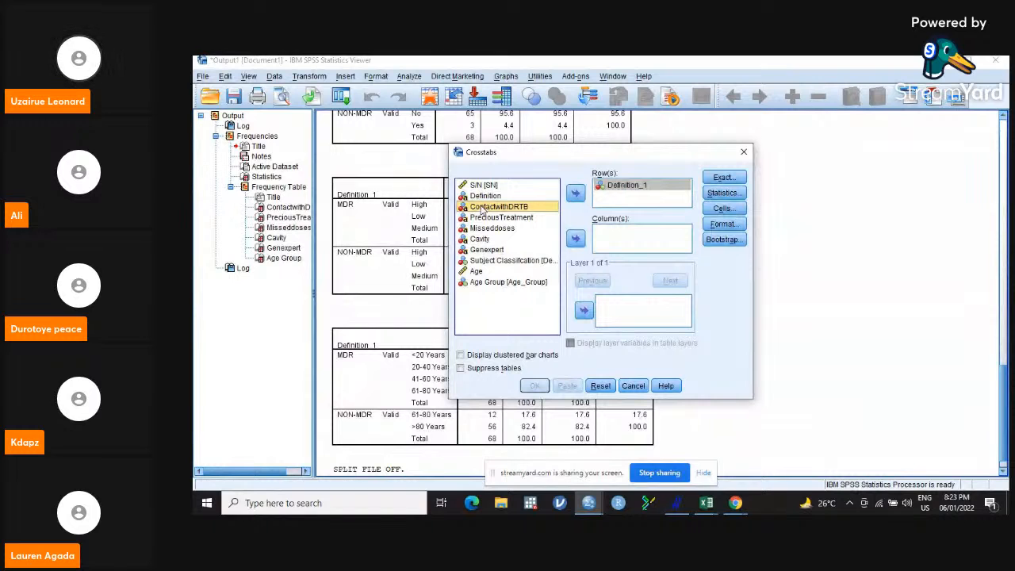
pyautogui.keyDown('shift'); pyautogui.click(482, 239); pyautogui.keyUp('shift')
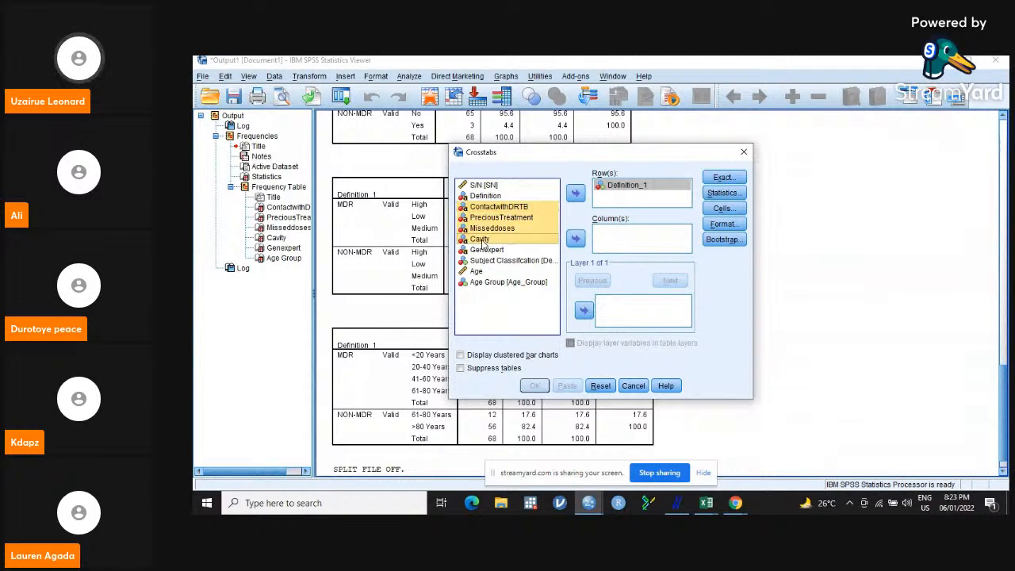
pyautogui.keyDown('shift'); pyautogui.click(483, 250); pyautogui.keyUp('shift')
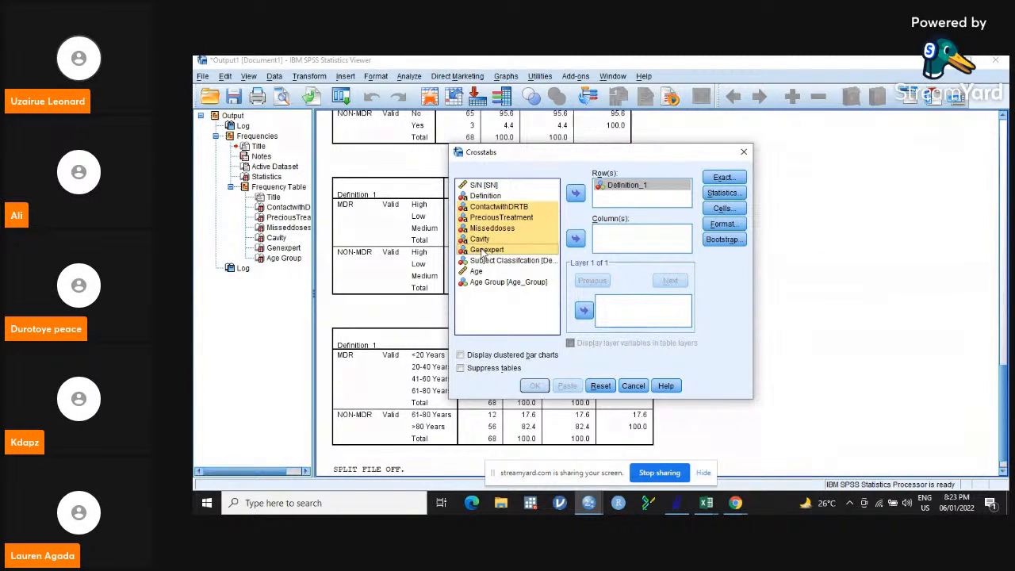
pyautogui.click(576, 239)
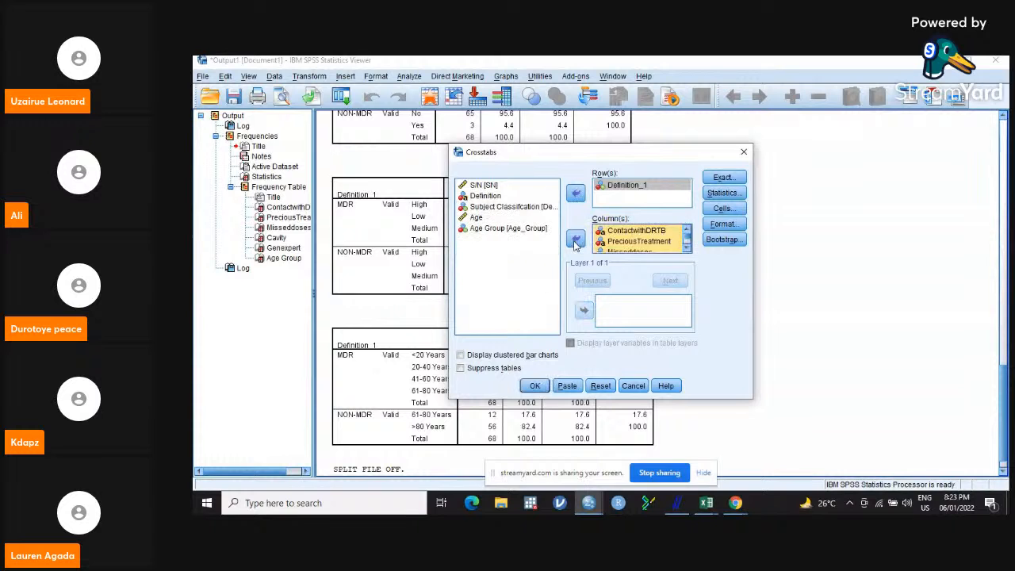
# Keep the crosstab exact tests at Asymptotic only and include the Chi-square and Risk statistics.
pyautogui.click(729, 181)
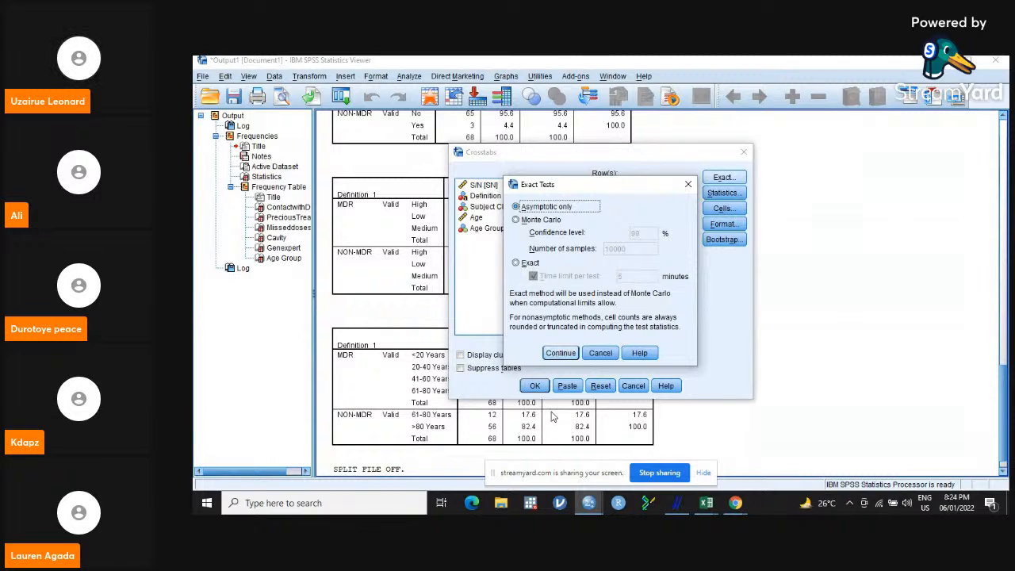
pyautogui.click(568, 354)
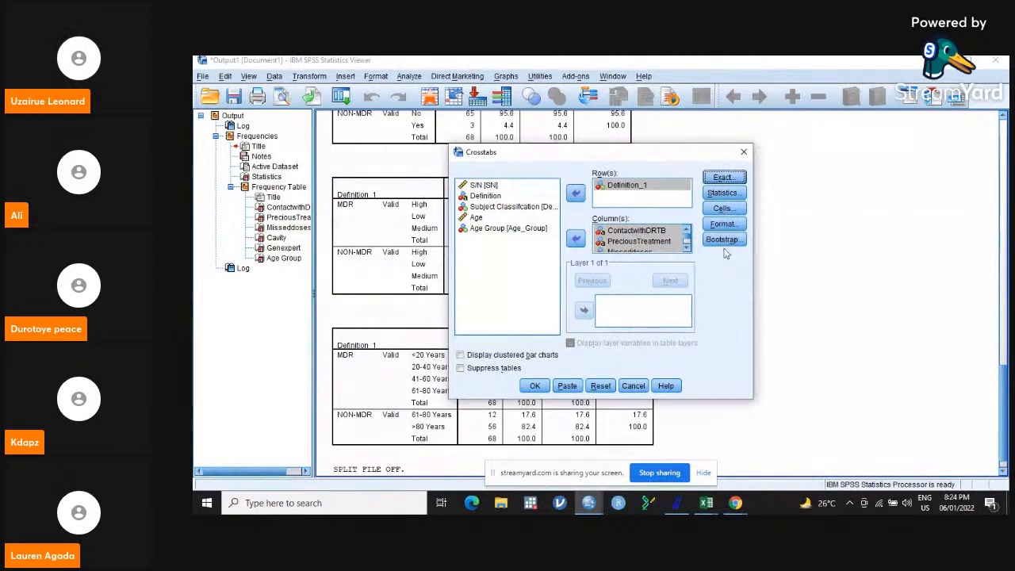
pyautogui.click(722, 194)
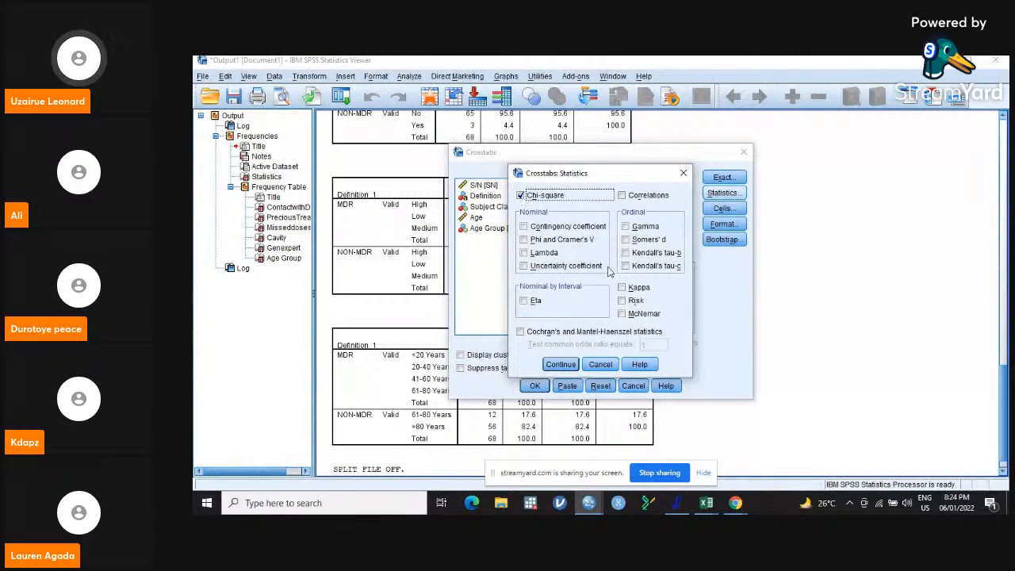
pyautogui.click(622, 301)
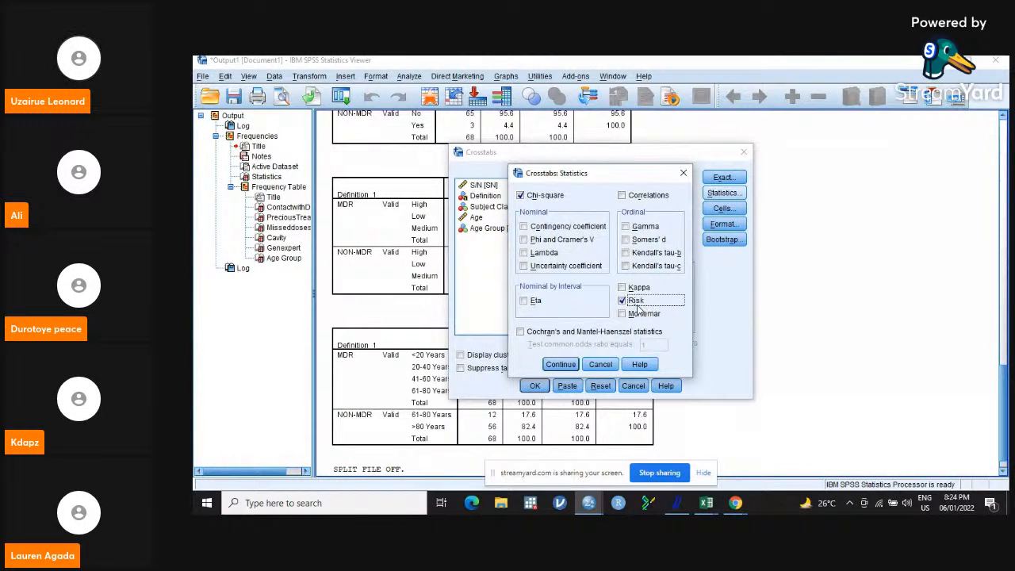
pyautogui.click(557, 365)
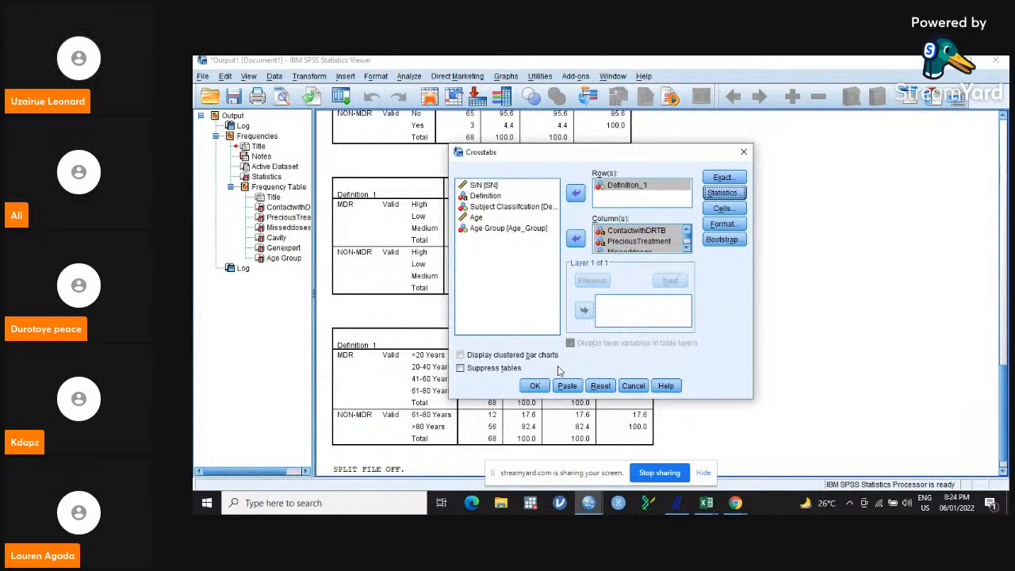
# Add row, column and total percentages alongside the observed counts in the crosstab cells, and run the analysis.
pyautogui.click(718, 210)
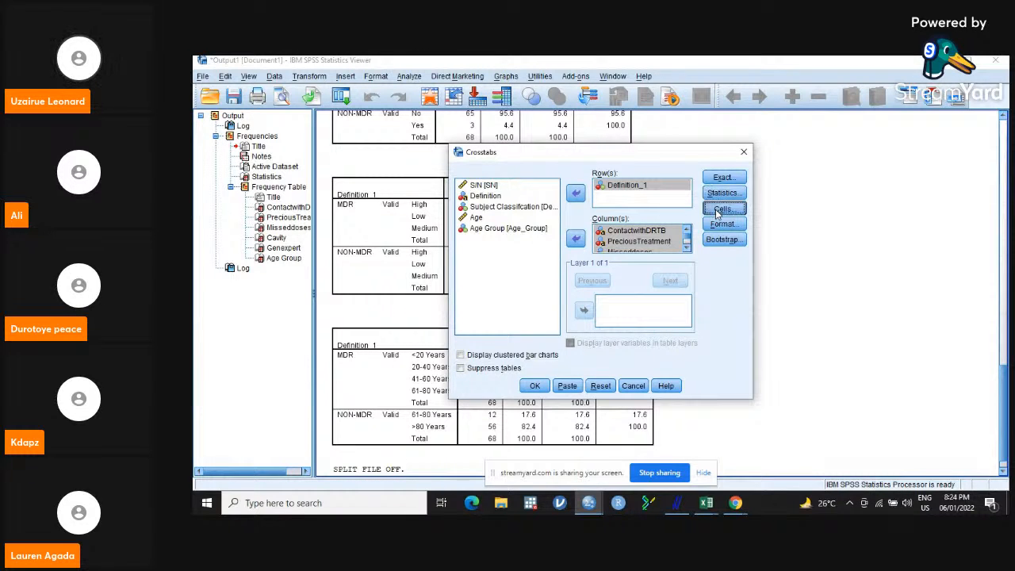
pyautogui.click(518, 208)
pyautogui.click(498, 209)
pyautogui.click(497, 271)
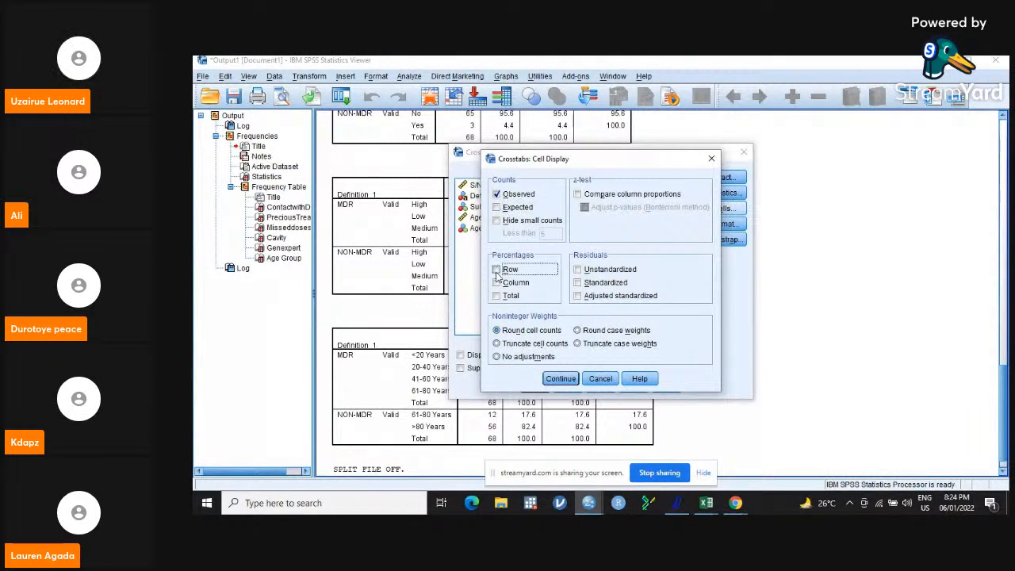
pyautogui.click(497, 283)
pyautogui.click(498, 296)
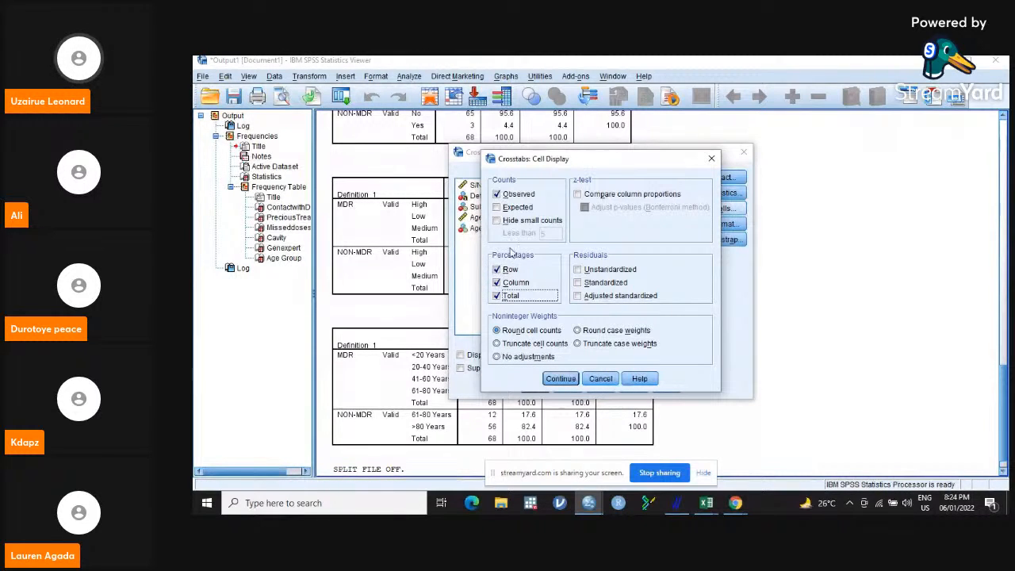
pyautogui.click(560, 378)
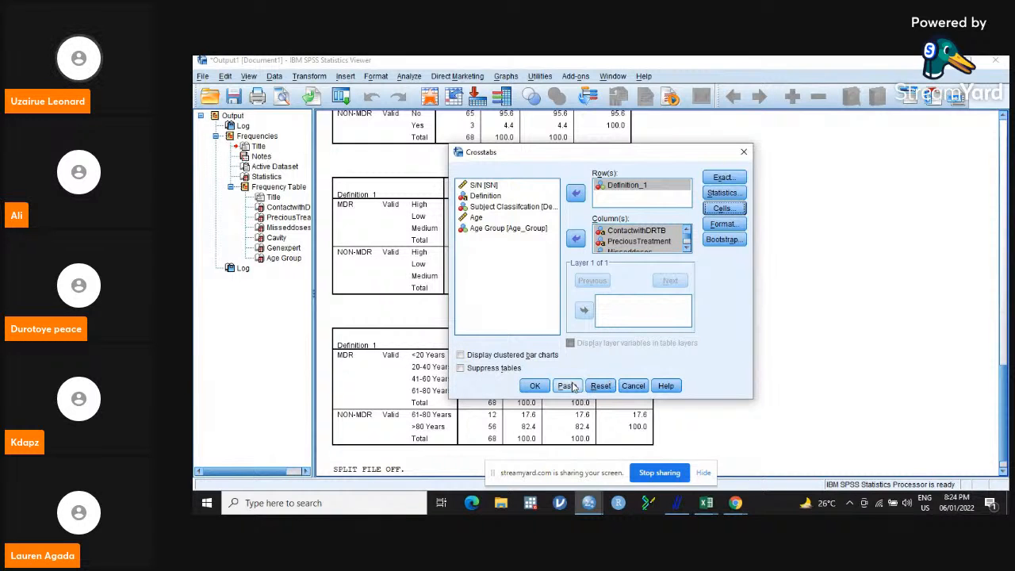
pyautogui.click(536, 387)
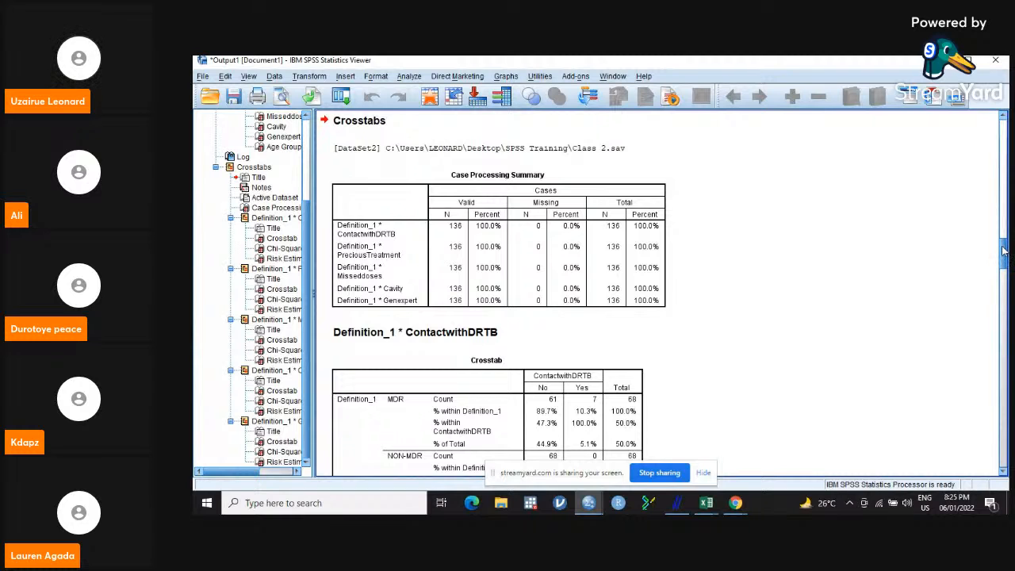
# Examine the Definition_1 by ContactwithDRTB crosstab with its Chi-Square Tests and Risk Estimate tables.
pyautogui.scroll(-5, 1004, 250)
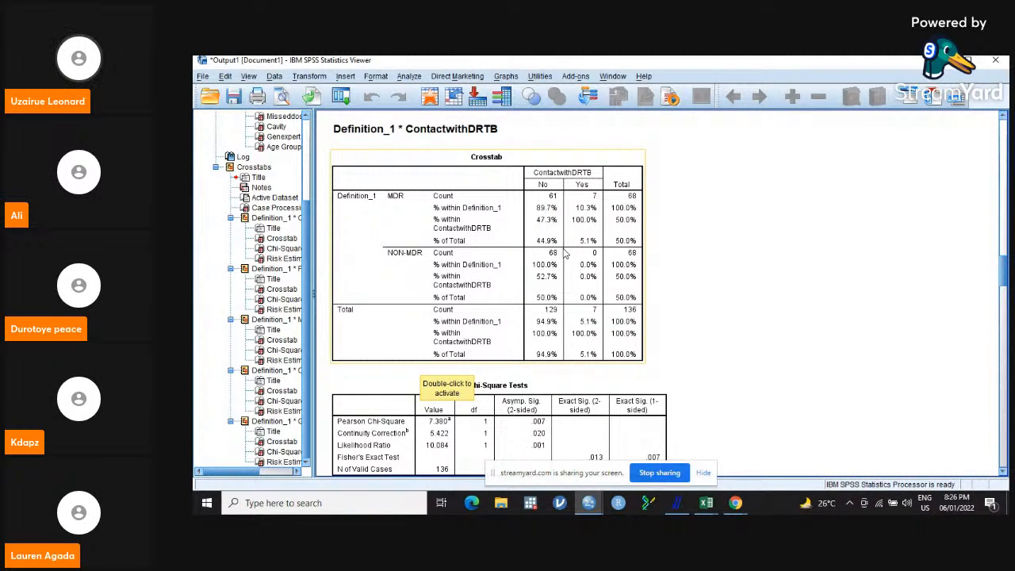
pyautogui.click(1002, 471)
pyautogui.click(1002, 471)
pyautogui.click(1002, 471)
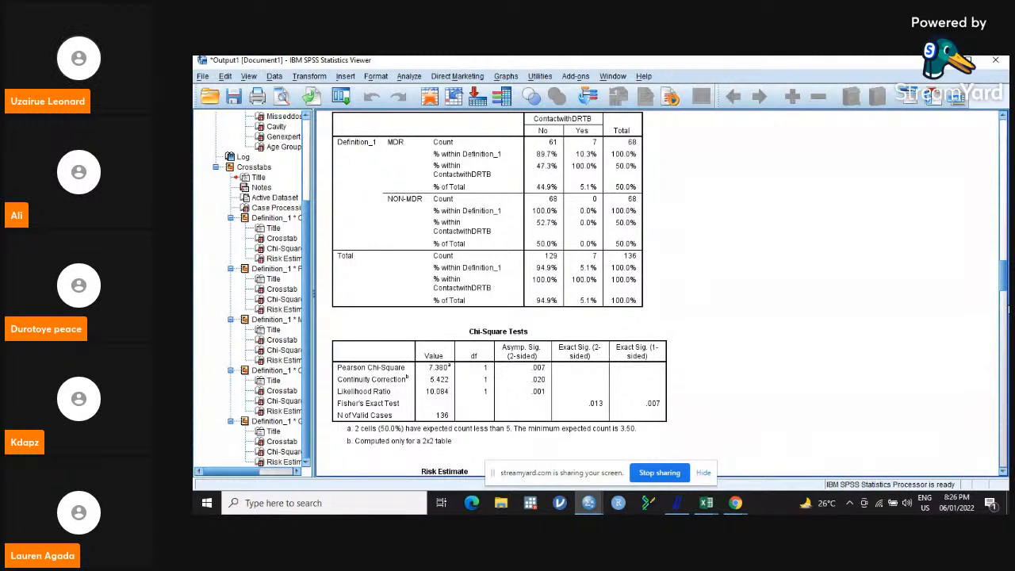
pyautogui.scroll(3, 1002, 284)
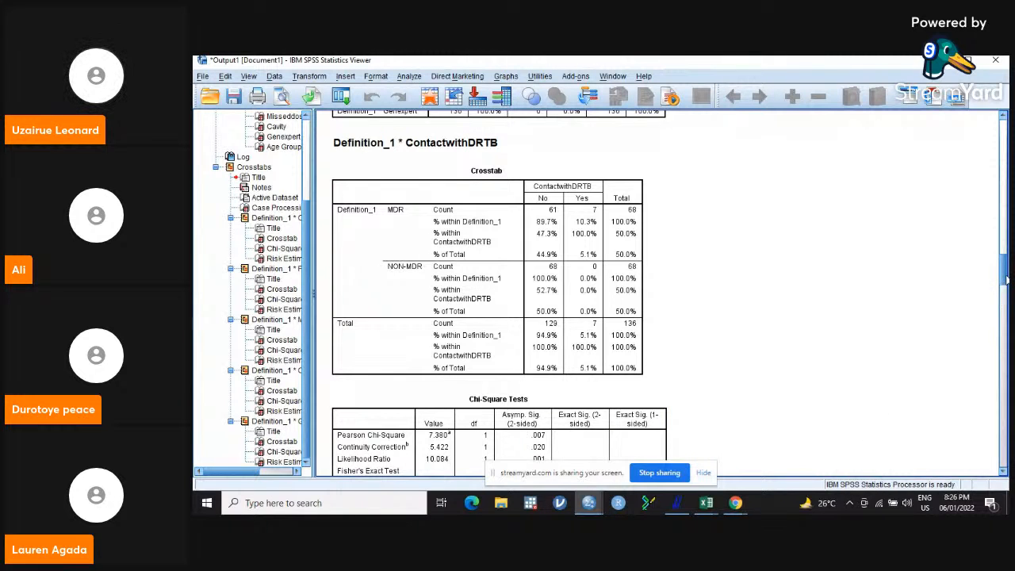
pyautogui.scroll(-5, 1007, 277)
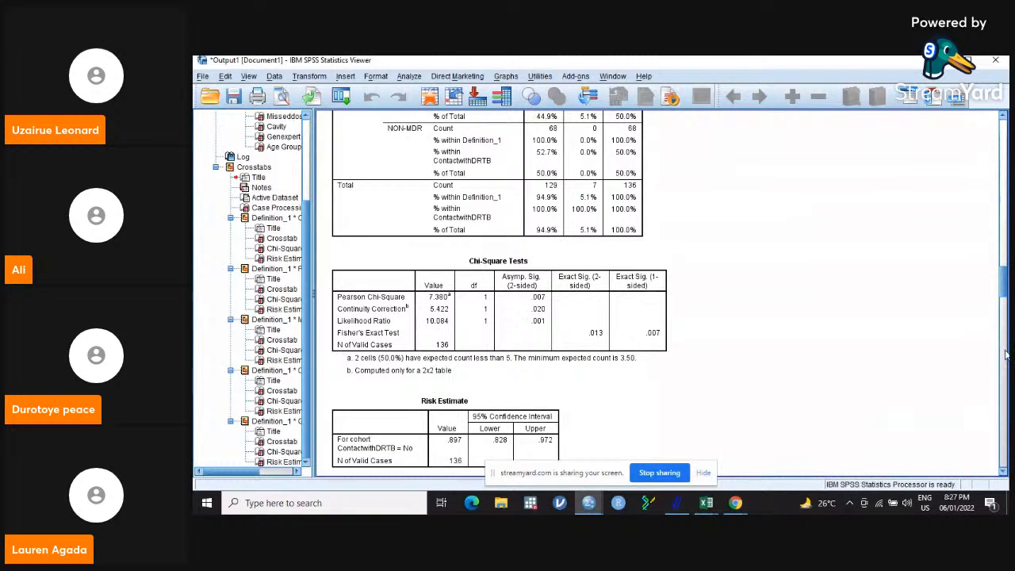
pyautogui.scroll(-5, 1006, 300)
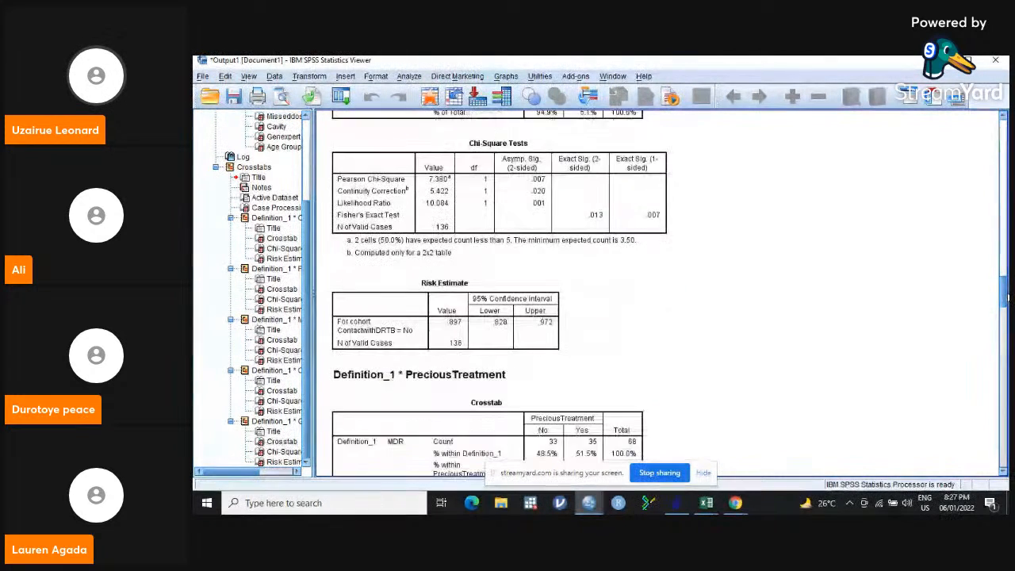
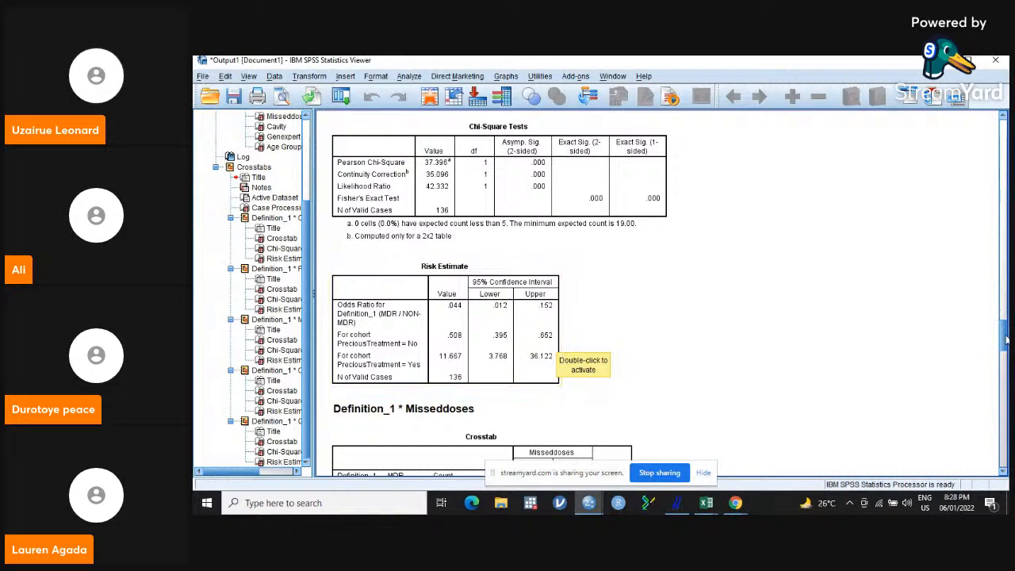
# Examine the crosstabs and Chi-Square Tests of Definition_1 against Misseddoses, Cavity and Genexpert.
pyautogui.moveTo(1005, 340); pyautogui.dragTo(1005, 380)
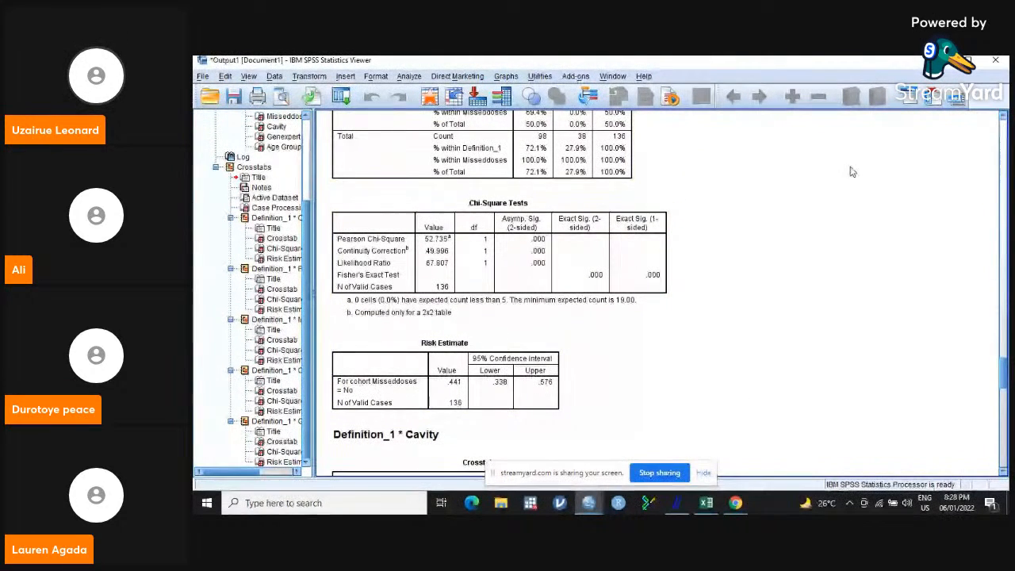
pyautogui.click(1003, 116)
pyautogui.click(1003, 118)
pyautogui.click(1004, 118)
pyautogui.click(1003, 118)
pyautogui.click(1004, 118)
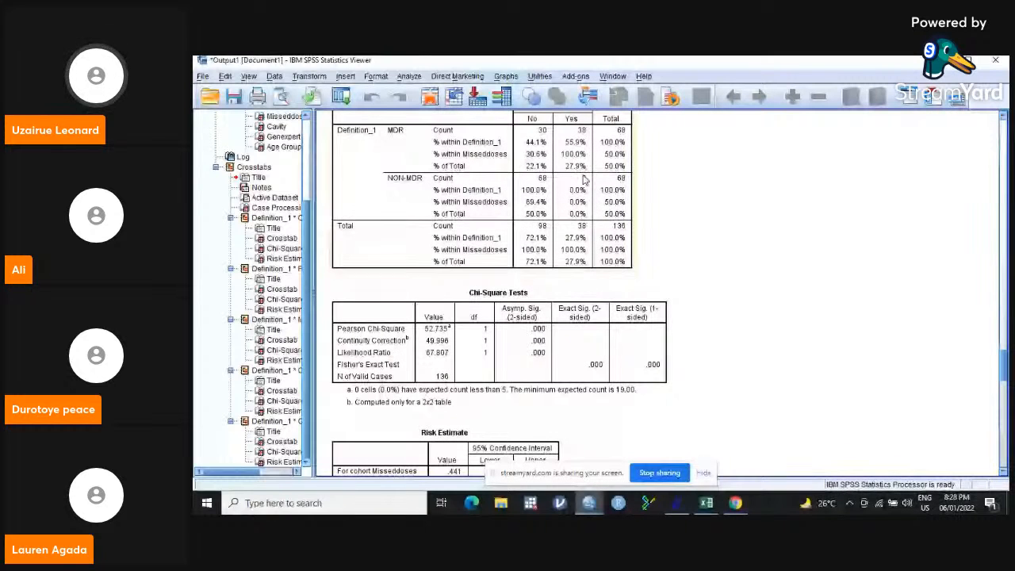
pyautogui.moveTo(1004, 371); pyautogui.dragTo(1005, 399)
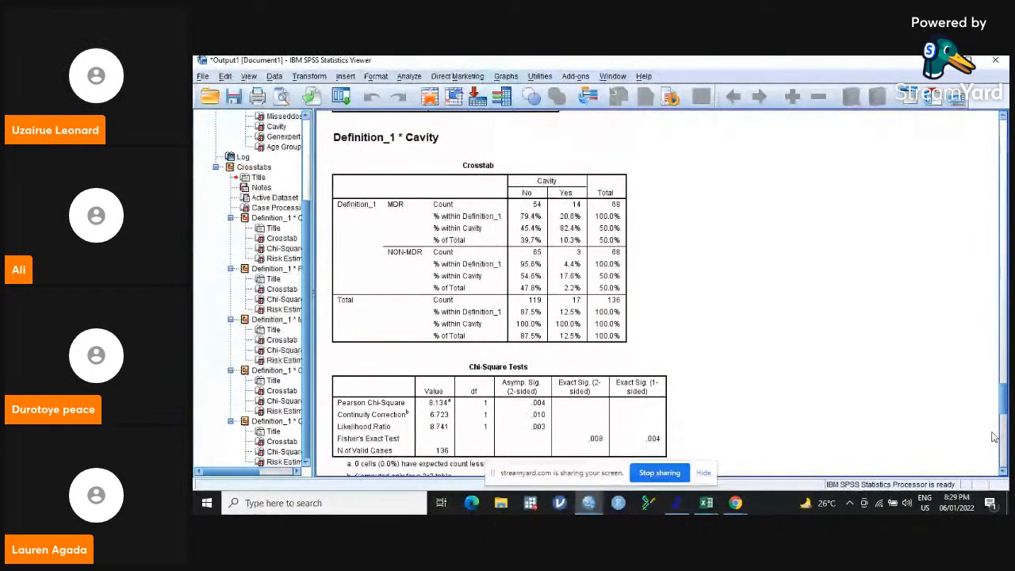
pyautogui.moveTo(1007, 394); pyautogui.dragTo(1007, 432)
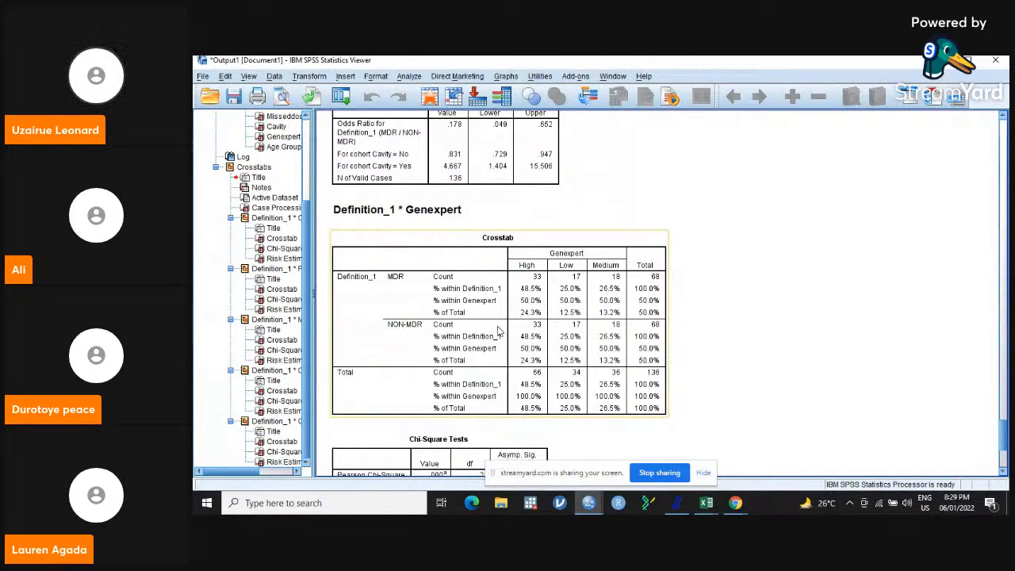
pyautogui.click(951, 328)
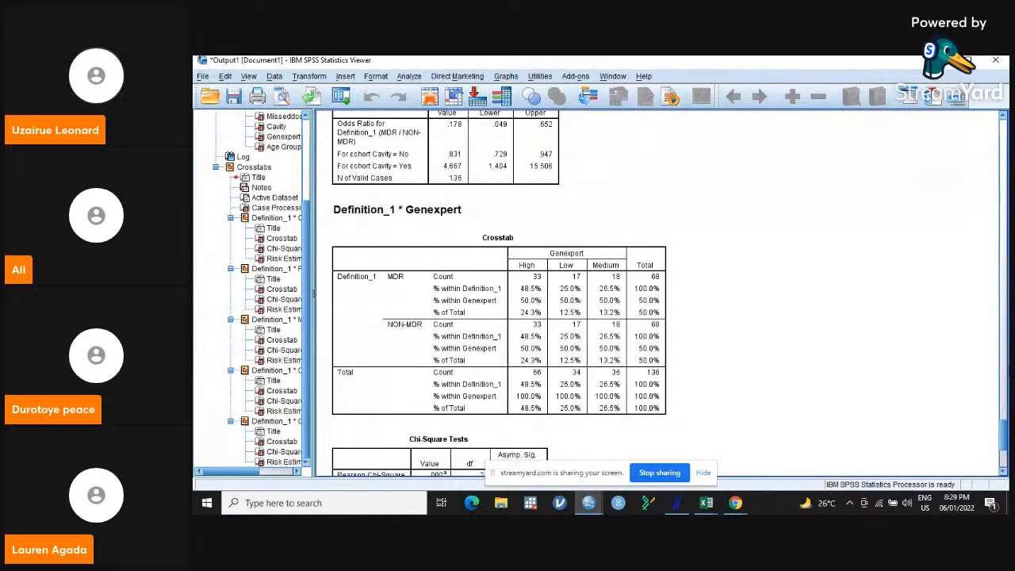
pyautogui.scroll(-3, 1005, 429)
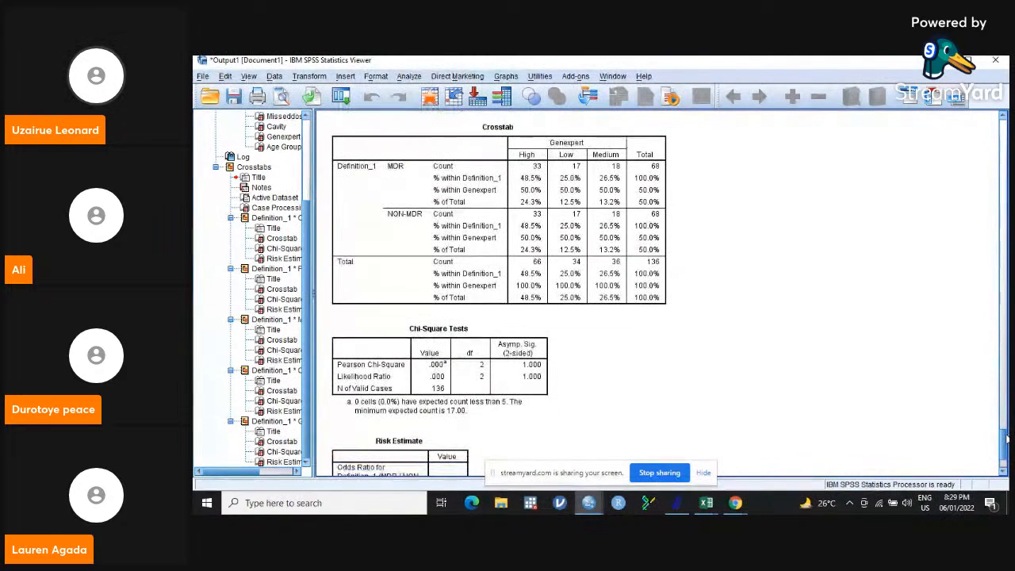
pyautogui.click(413, 377)
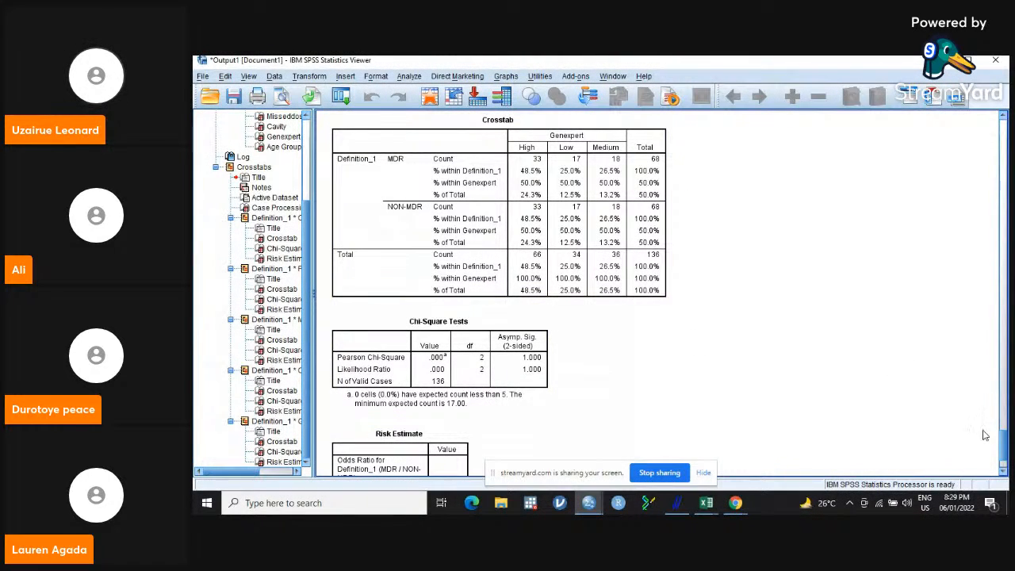
# Review the Crosstabs setup's exact test, statistics and cell display settings for Definition_1, and close it without running the analysis.
pyautogui.scroll(-2, 1004, 453)
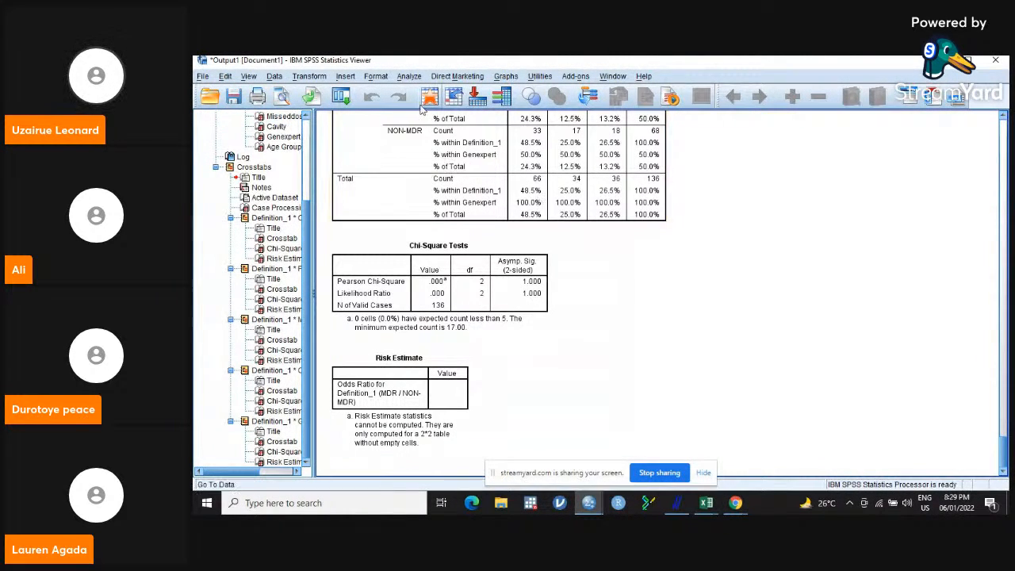
pyautogui.click(413, 78)
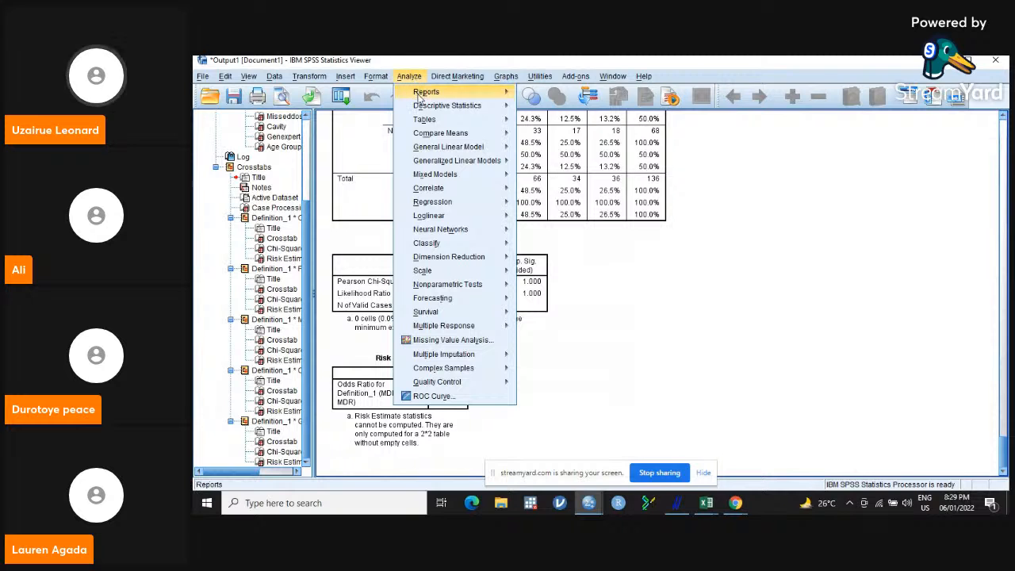
pyautogui.moveTo(449, 113)
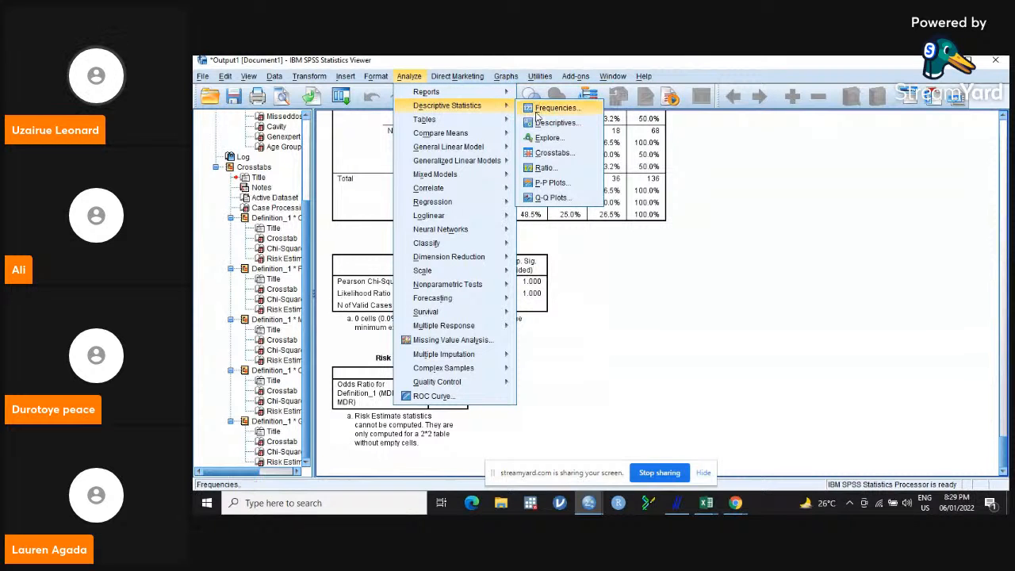
pyautogui.click(552, 155)
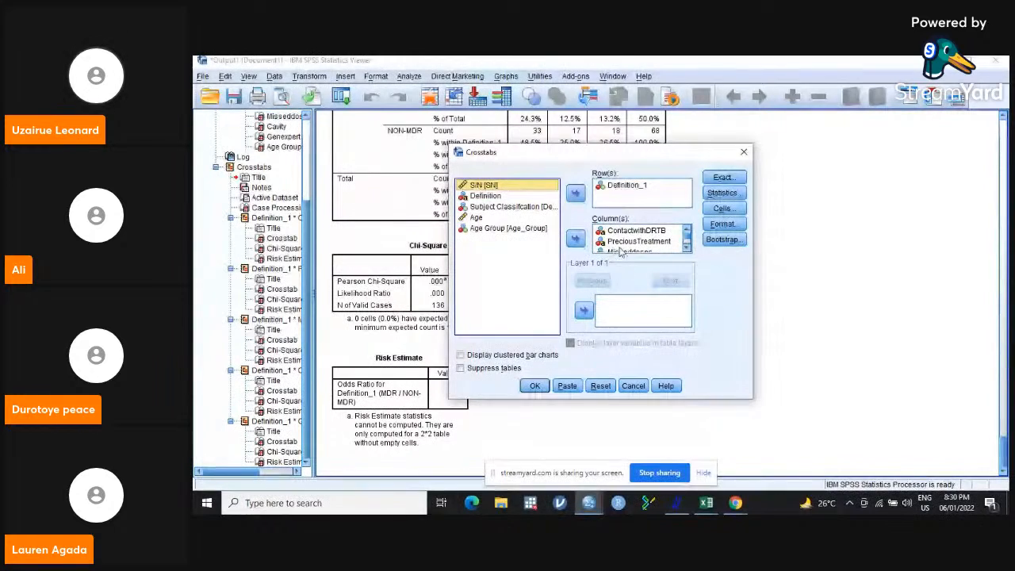
pyautogui.click(726, 180)
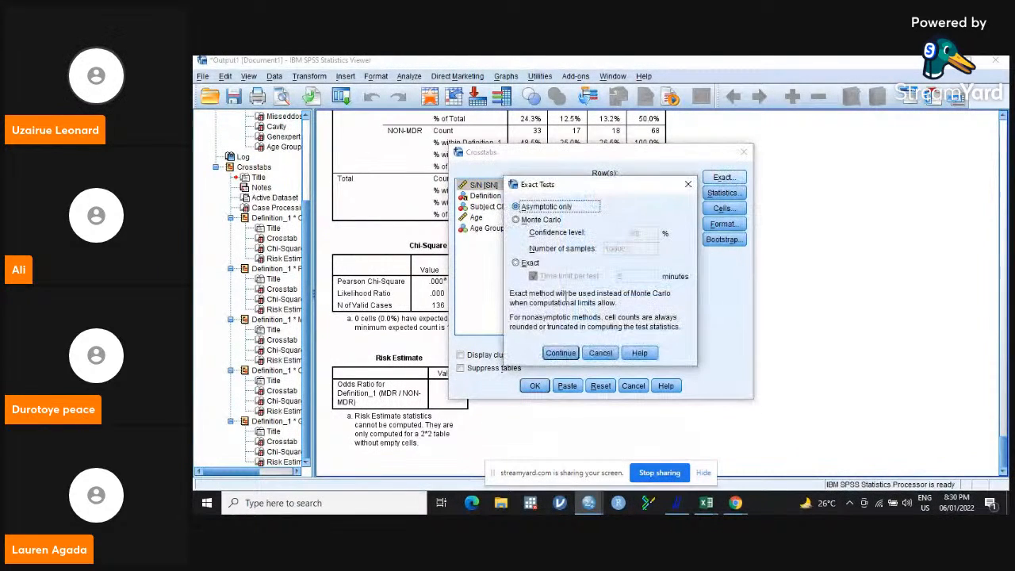
pyautogui.click(560, 352)
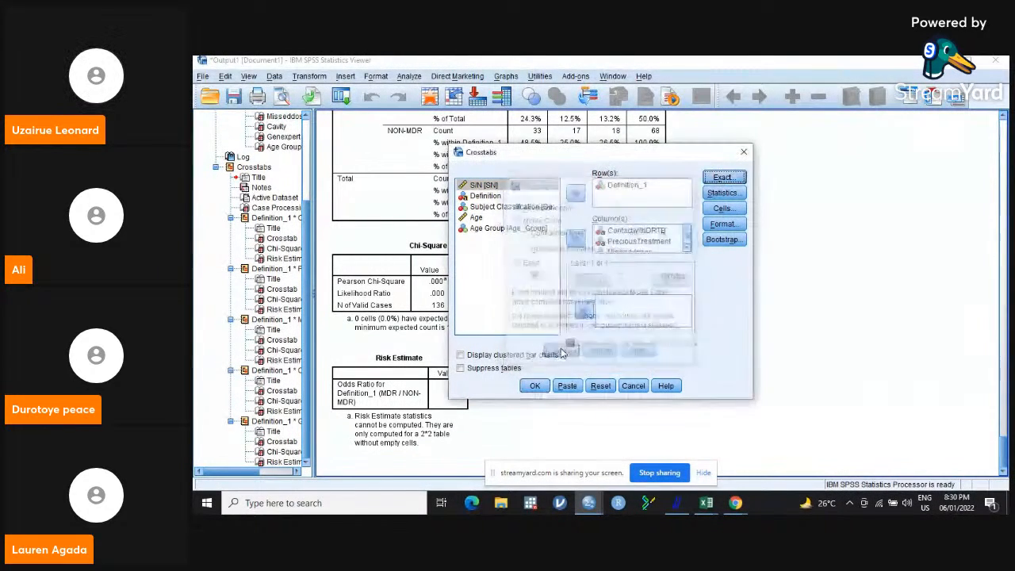
pyautogui.click(721, 194)
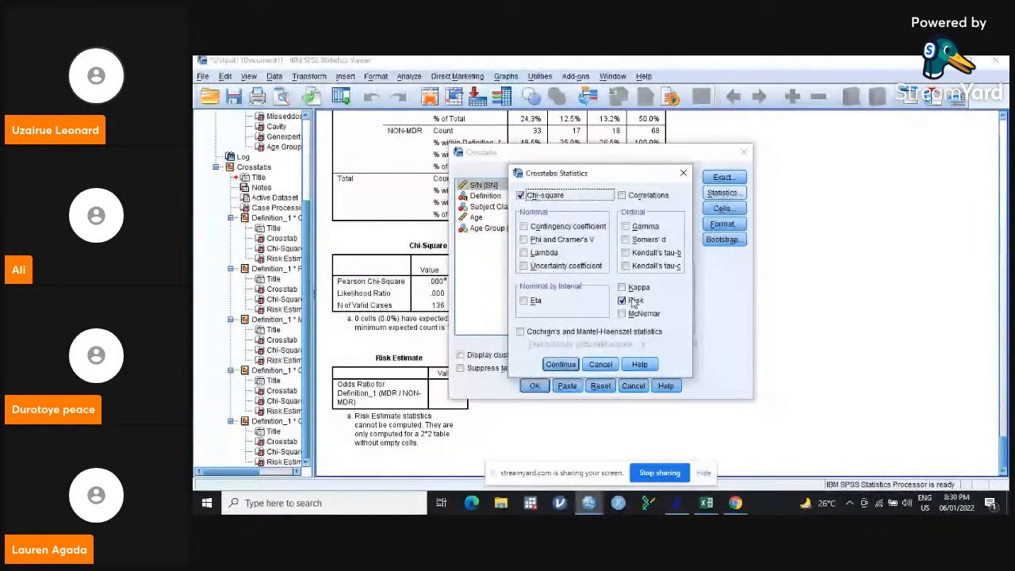
pyautogui.click(683, 172)
pyautogui.click(722, 208)
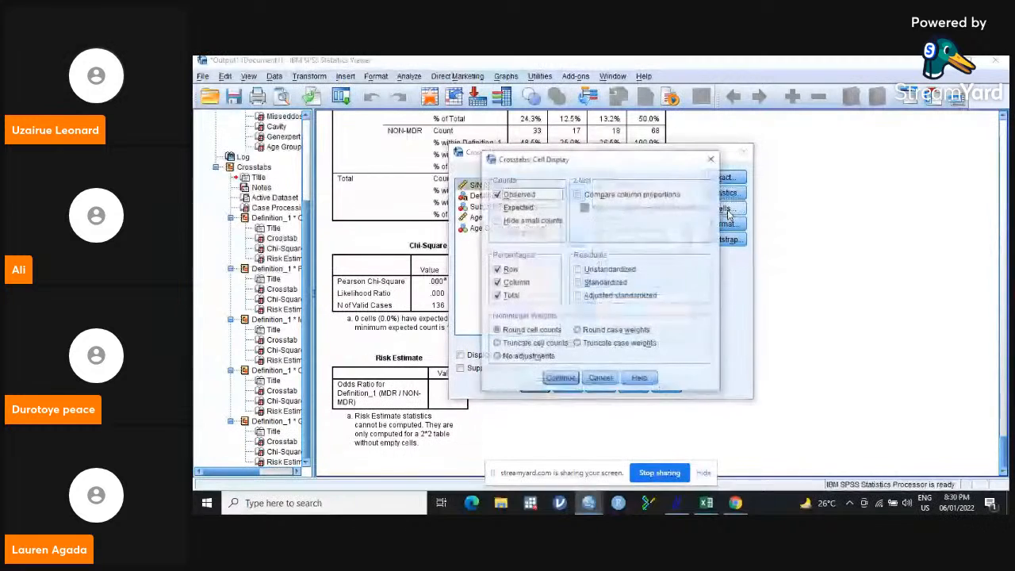
pyautogui.click(561, 379)
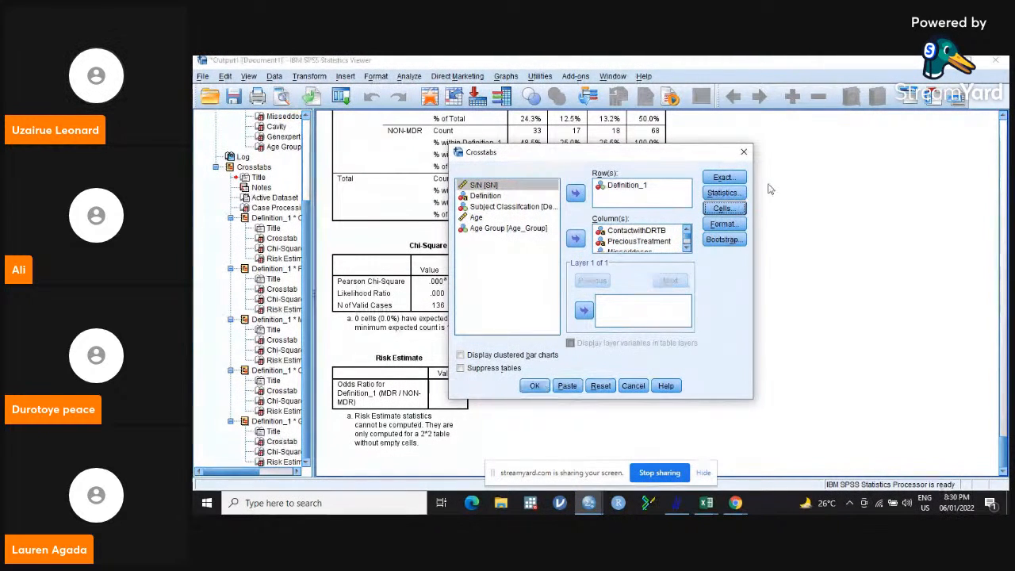
pyautogui.click(744, 152)
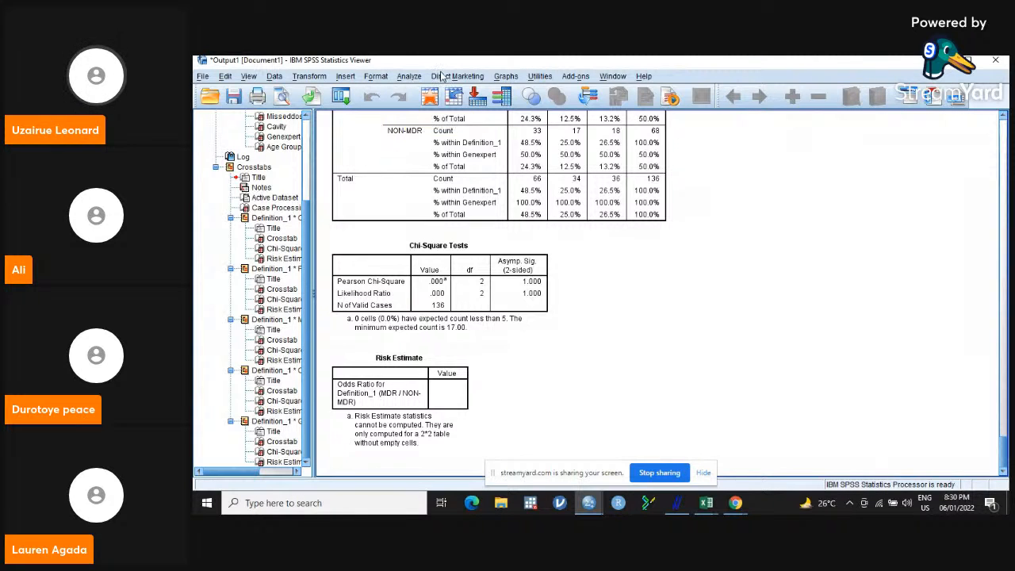
# Start a binary logistic regression with Definition_1 as the dependent variable.
pyautogui.click(408, 76)
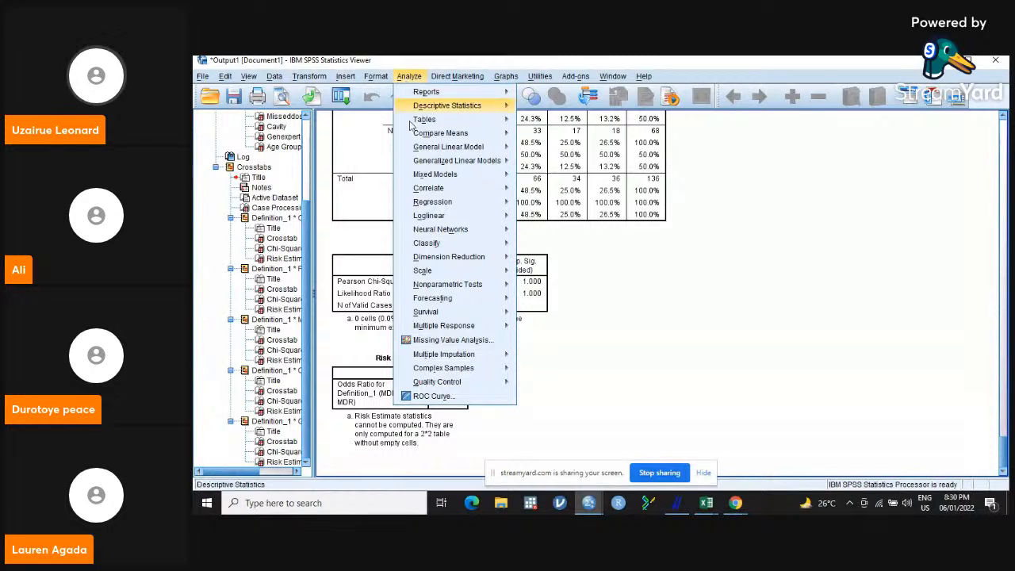
pyautogui.moveTo(427, 205)
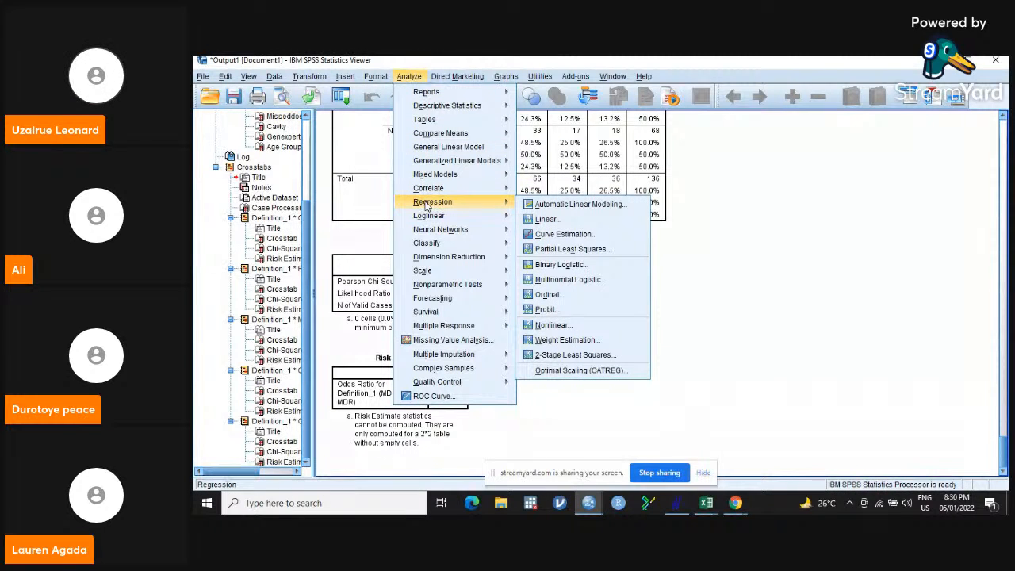
pyautogui.click(410, 76)
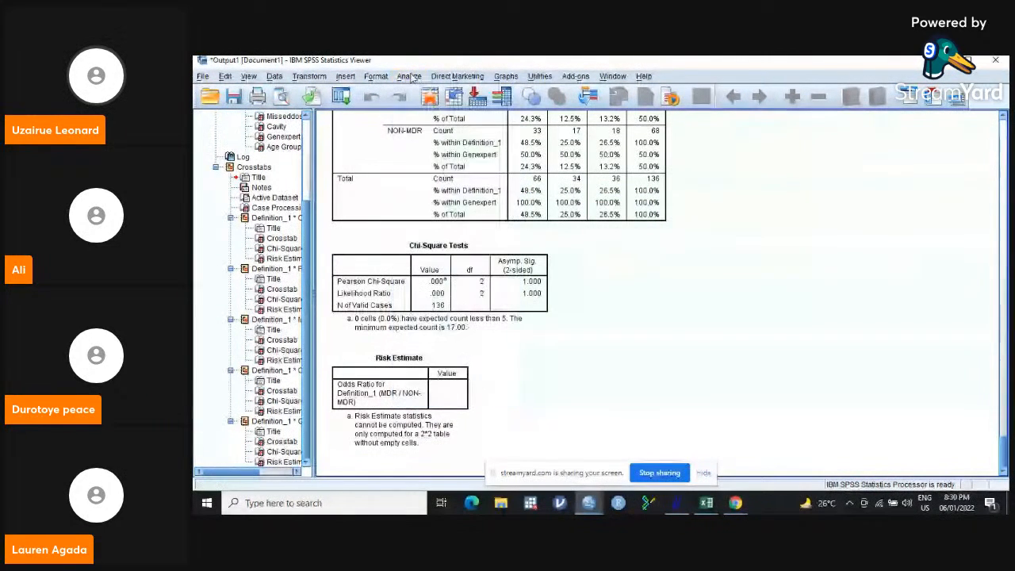
pyautogui.click(410, 77)
pyautogui.moveTo(432, 205)
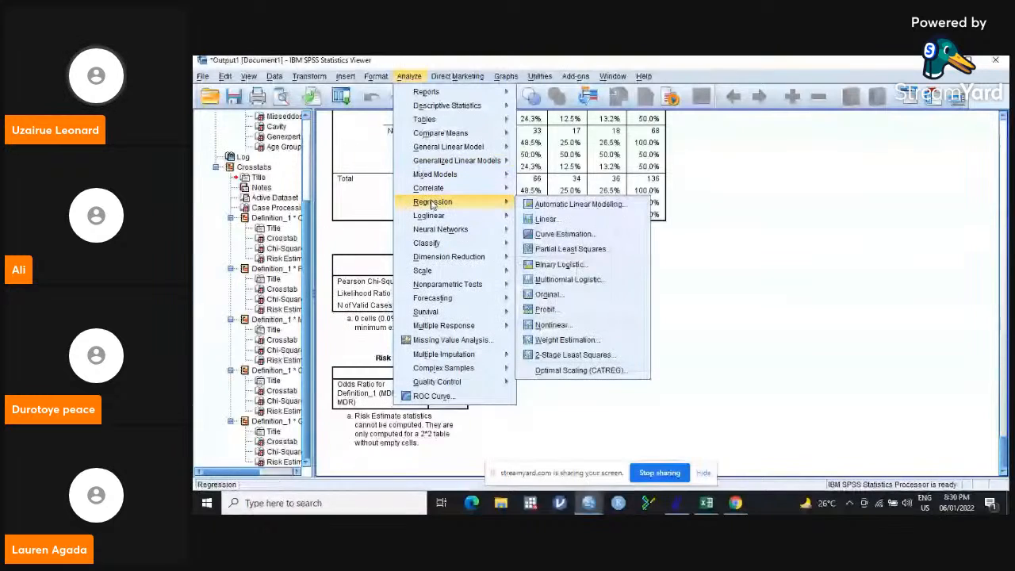
pyautogui.click(562, 267)
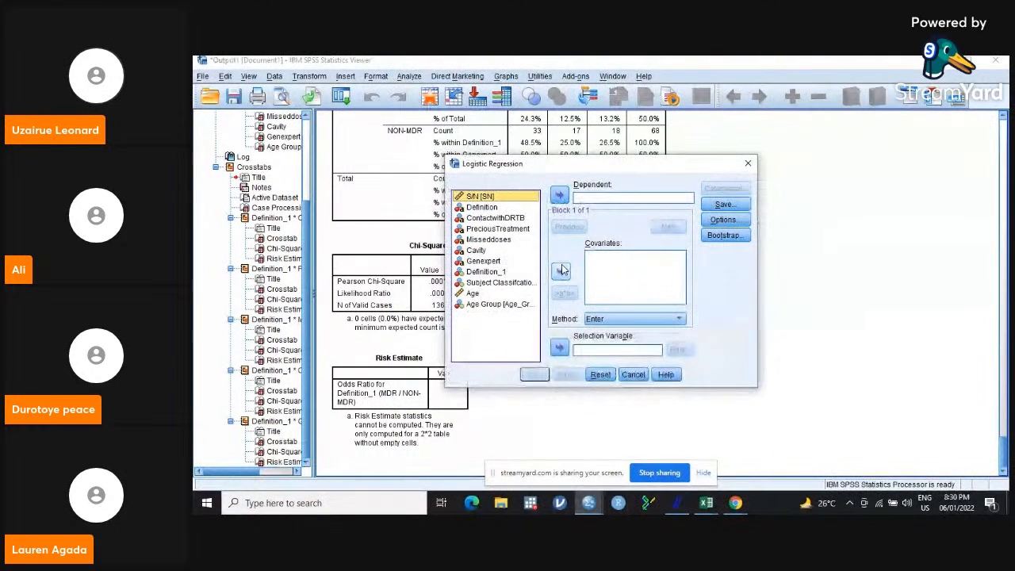
pyautogui.click(488, 272)
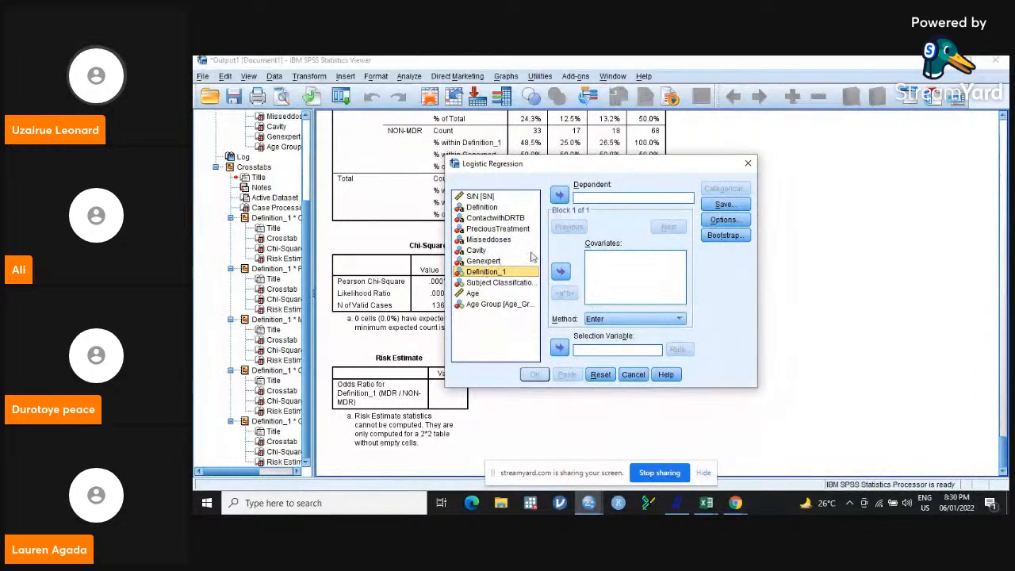
pyautogui.click(560, 196)
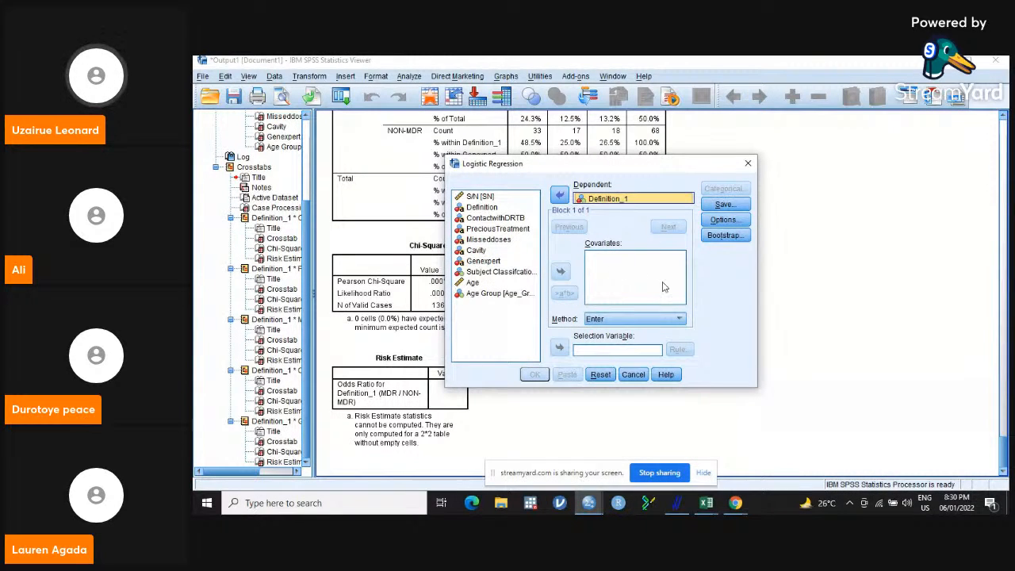
# Add ContactwithDRTB, PreciousTreatment, Misseddoses, Cavity and Genexpert as covariates of the regression, keeping the Enter method.
pyautogui.click(485, 218)
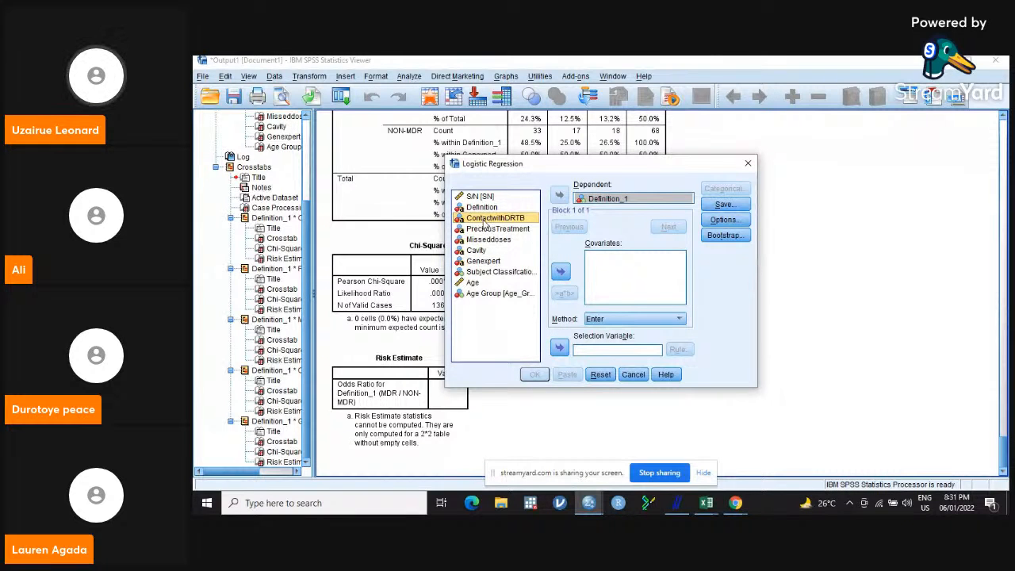
pyautogui.keyDown('ctrl'); pyautogui.click(484, 230); pyautogui.keyUp('ctrl')
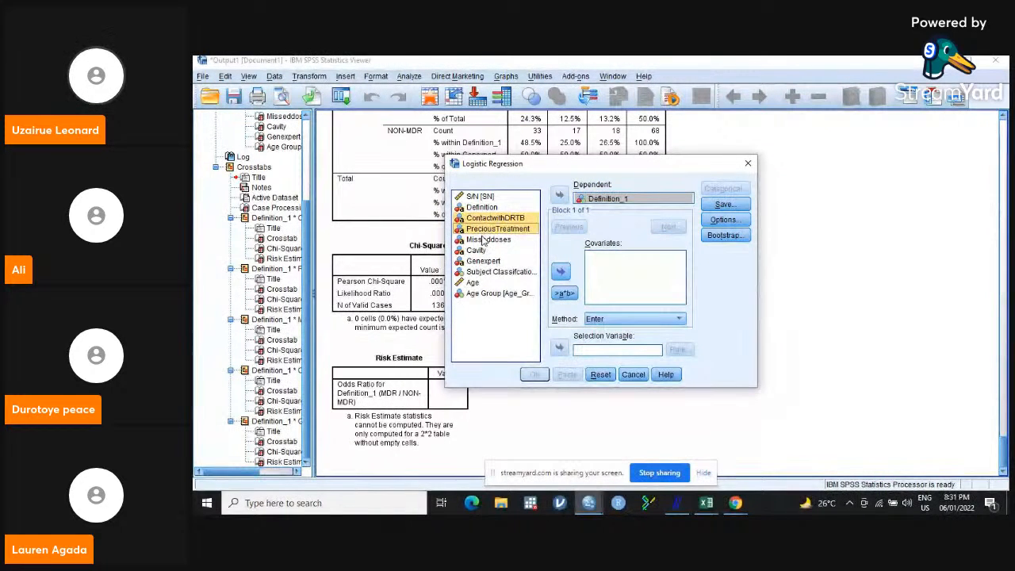
pyautogui.keyDown('ctrl'); pyautogui.click(482, 240); pyautogui.keyUp('ctrl')
pyautogui.keyDown('ctrl'); pyautogui.click(480, 251); pyautogui.keyUp('ctrl')
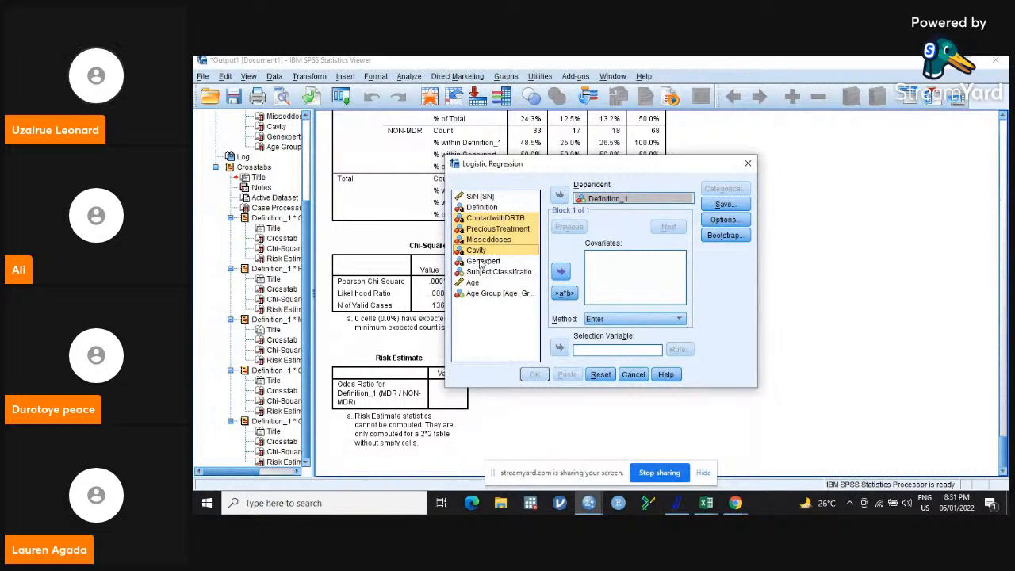
pyautogui.keyDown('ctrl'); pyautogui.click(482, 262); pyautogui.keyUp('ctrl')
pyautogui.click(560, 273)
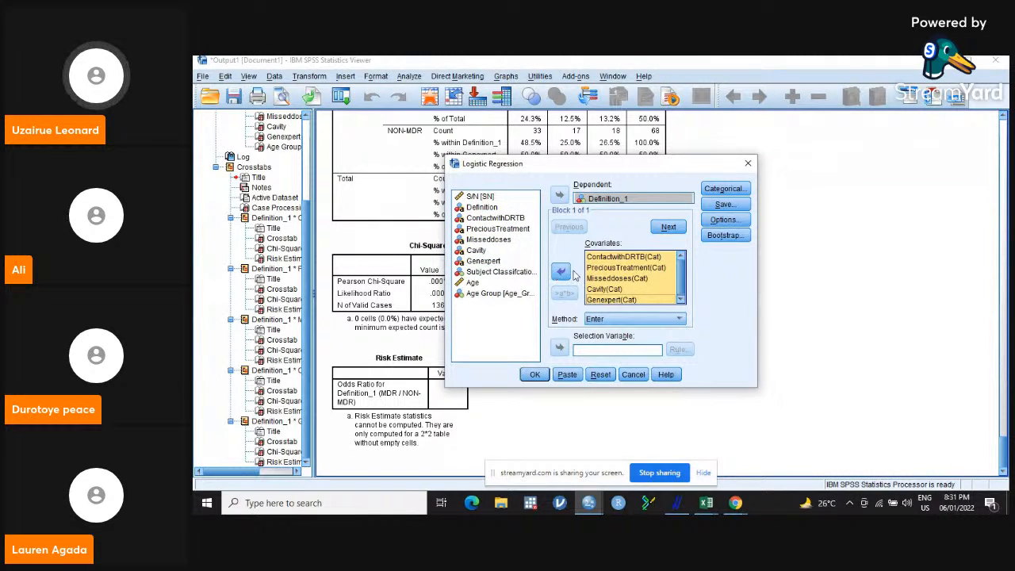
pyautogui.click(670, 321)
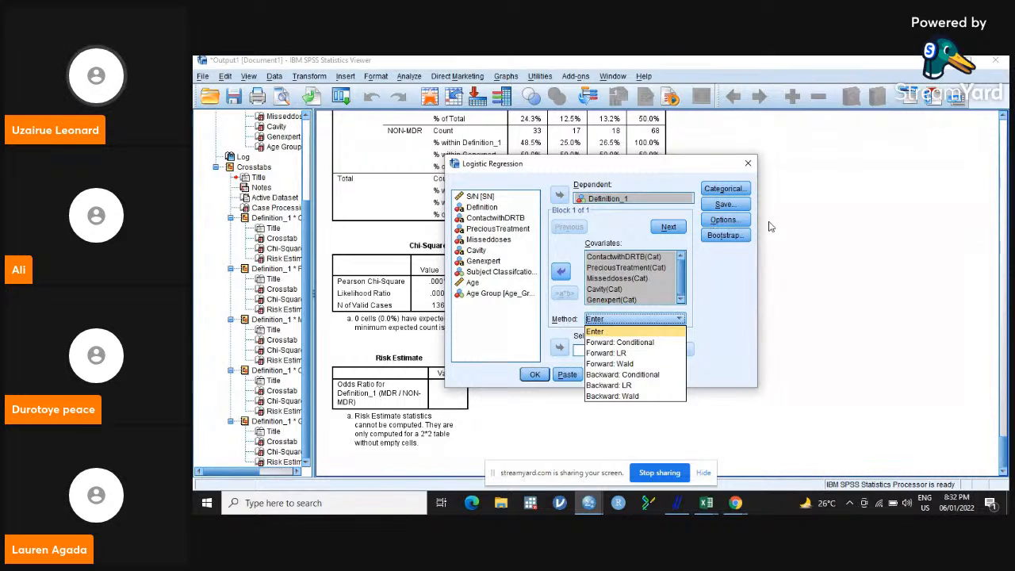
pyautogui.click(744, 291)
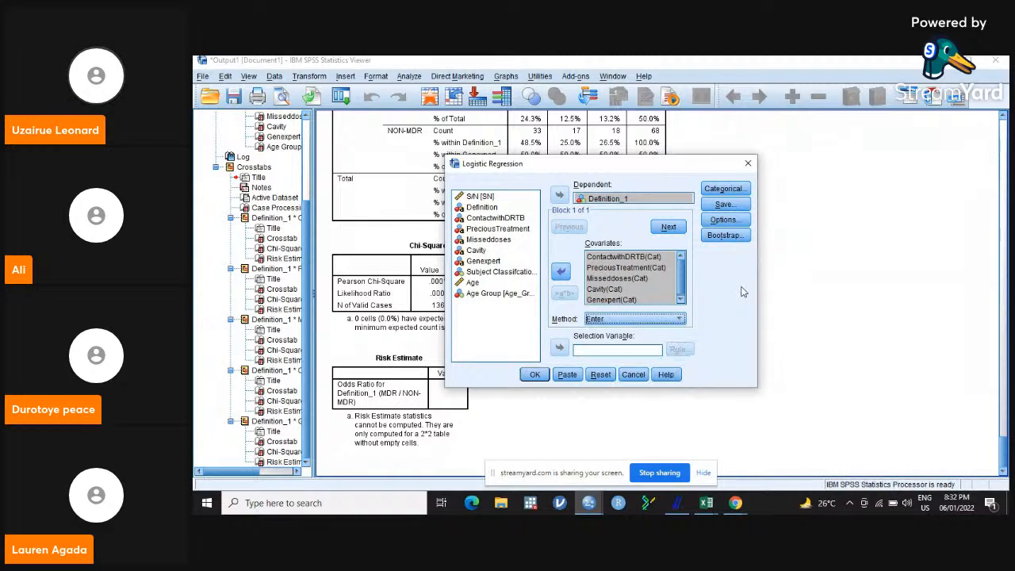
pyautogui.click(637, 204)
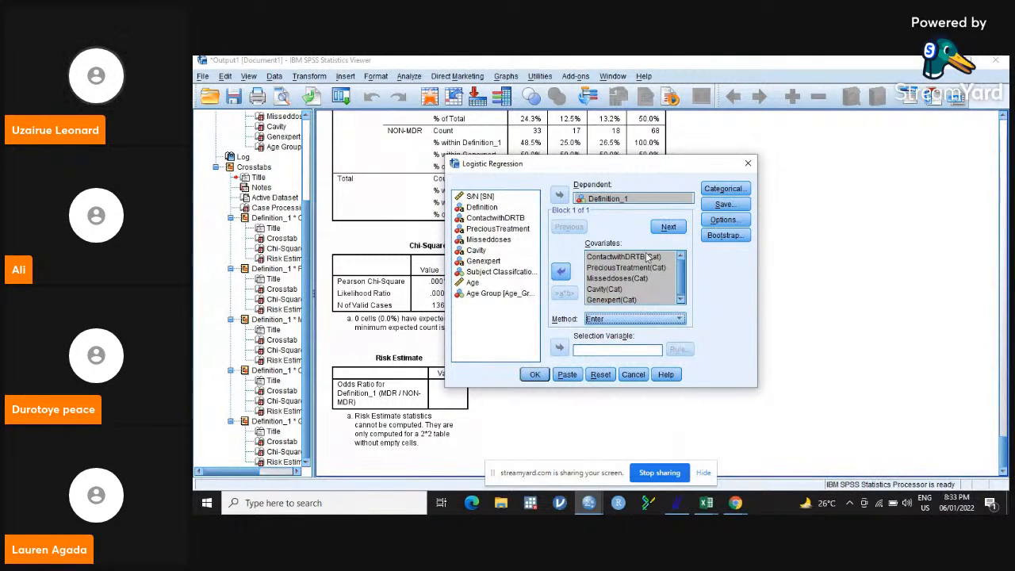
# Review the contrast and reference category settings of the categorical covariates, such as Genexpert and Misseddoses, keeping them as they are.
pyautogui.click(724, 190)
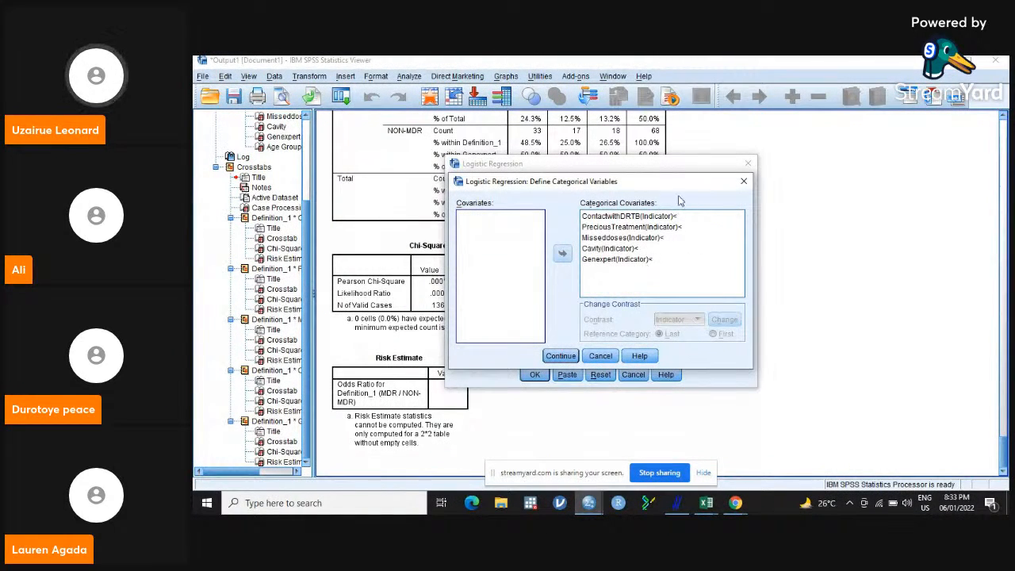
pyautogui.click(629, 260)
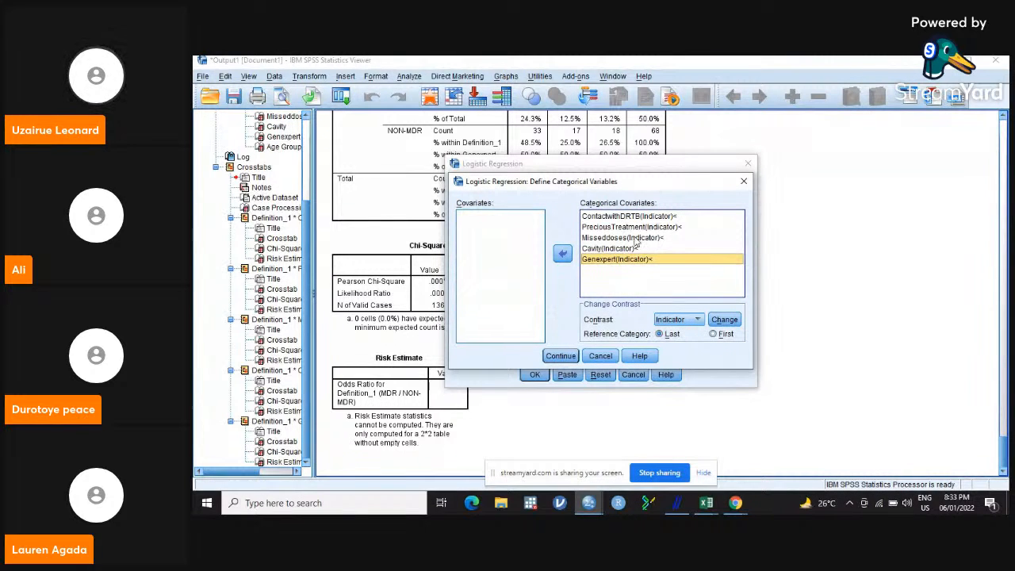
pyautogui.click(635, 240)
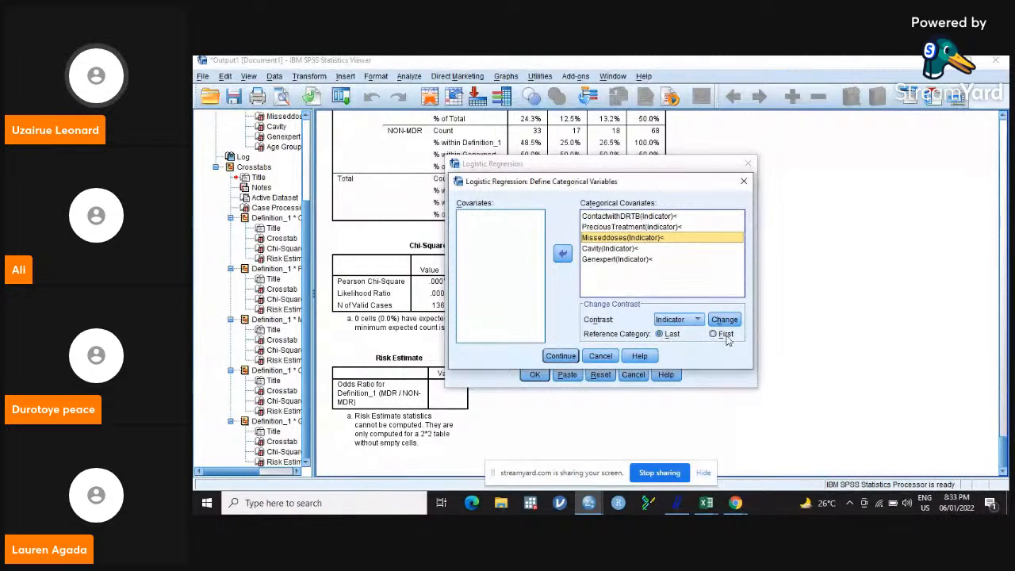
pyautogui.click(641, 216)
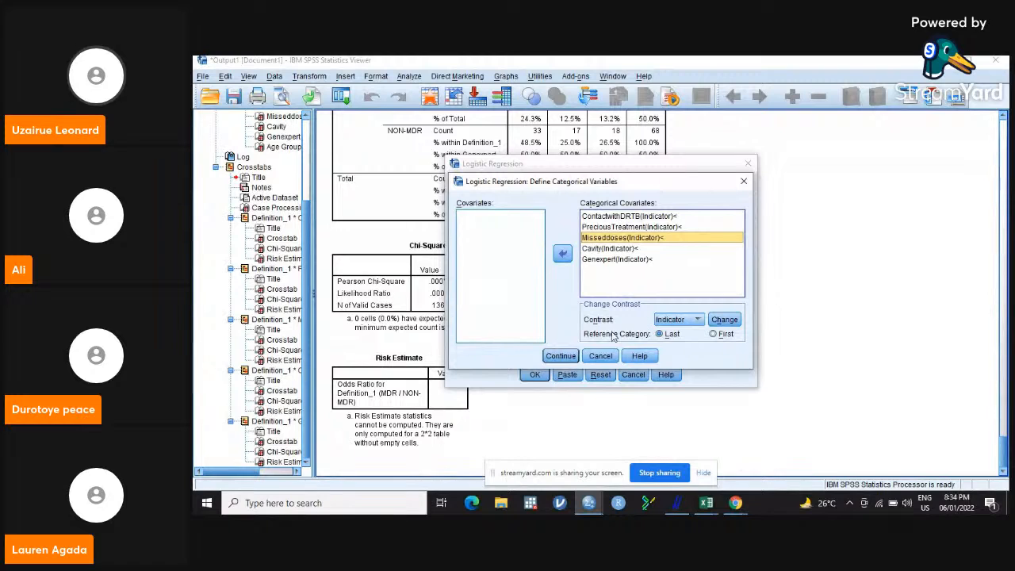
pyautogui.click(562, 356)
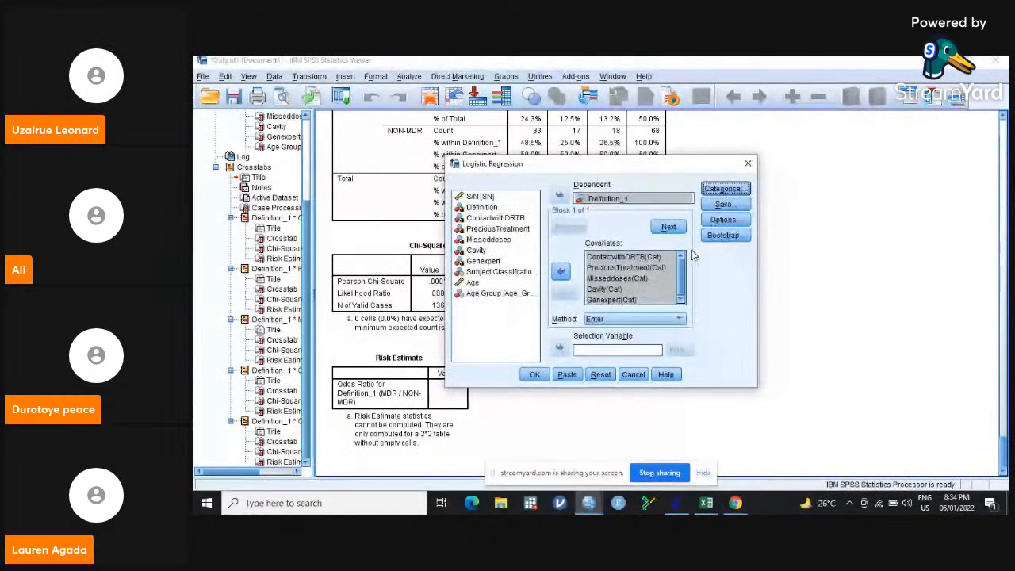
# Set the regression to save the predicted probabilities and group membership.
pyautogui.click(736, 208)
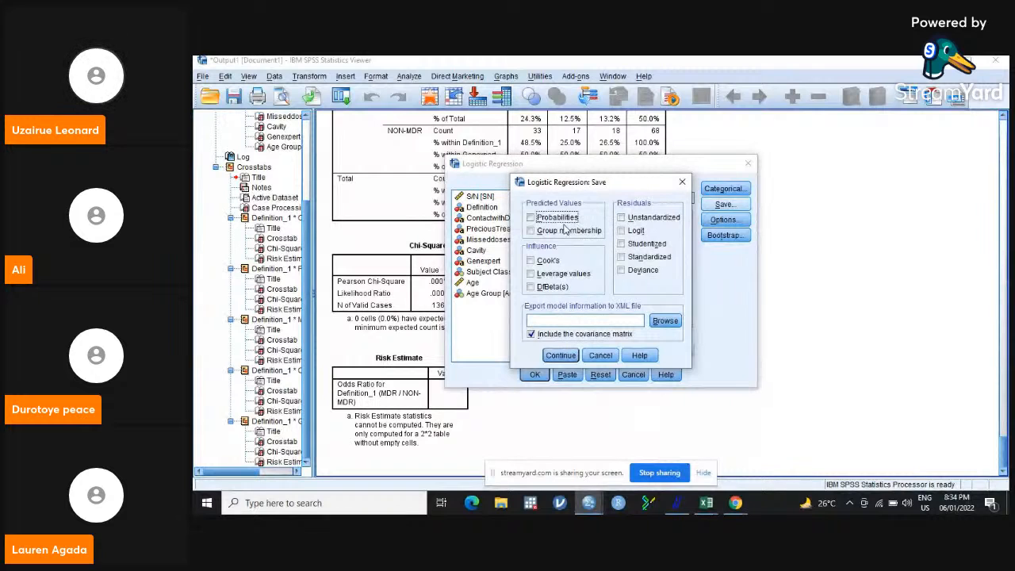
pyautogui.click(531, 230)
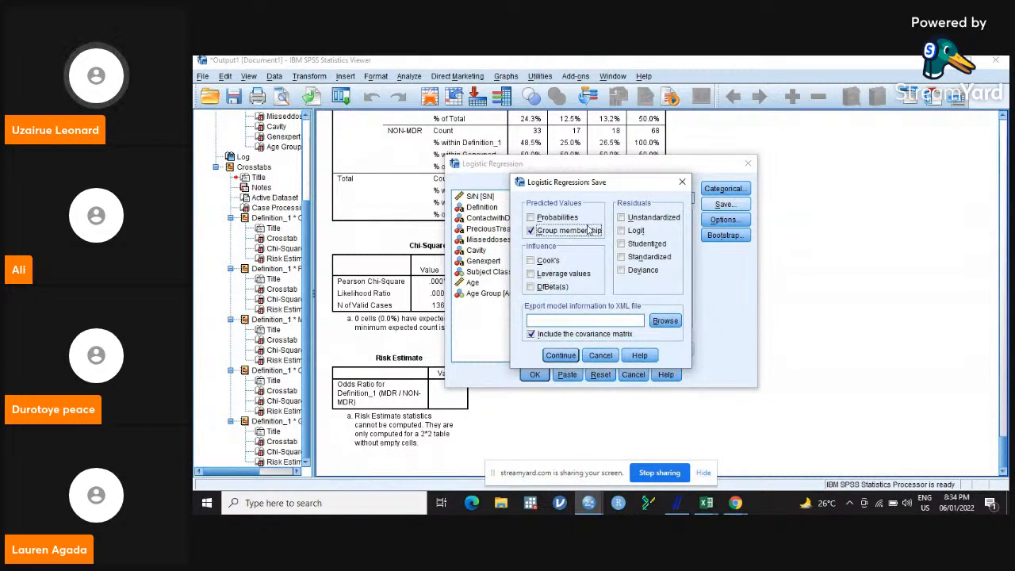
pyautogui.click(531, 218)
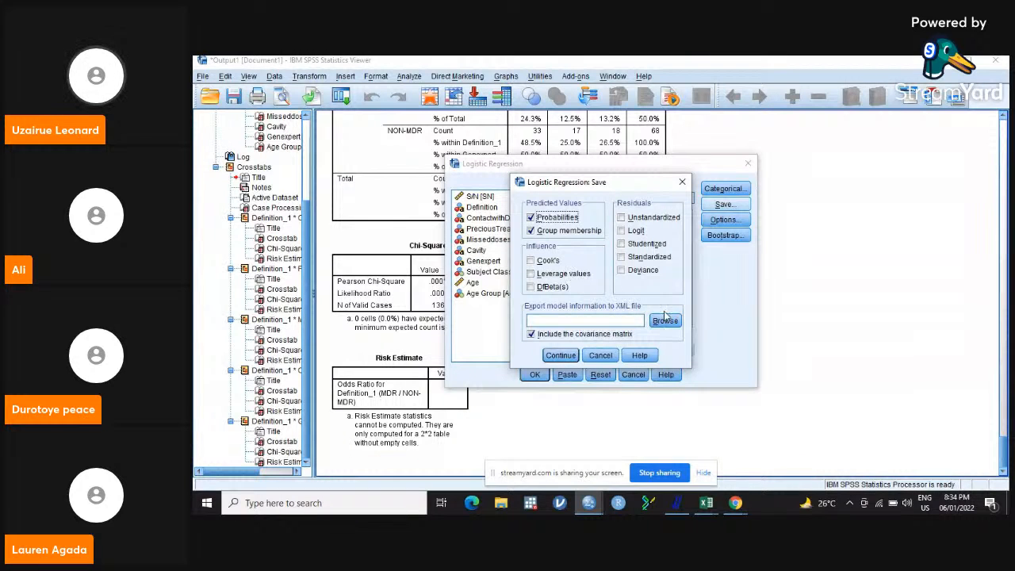
pyautogui.click(560, 355)
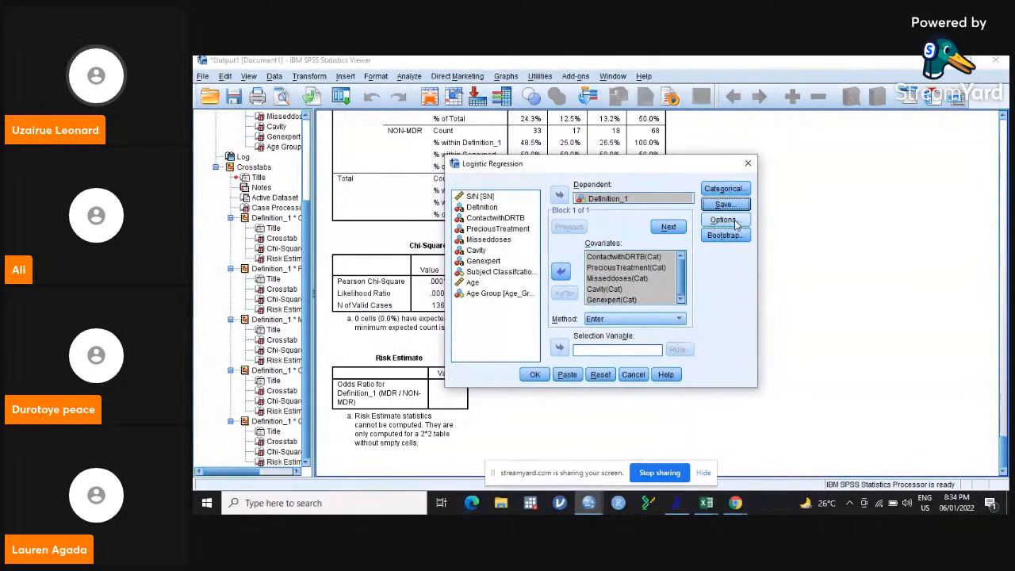
# Include the Hosmer-Lemeshow goodness-of-fit and a 95% confidence interval for exp(B) in the regression options.
pyautogui.click(734, 222)
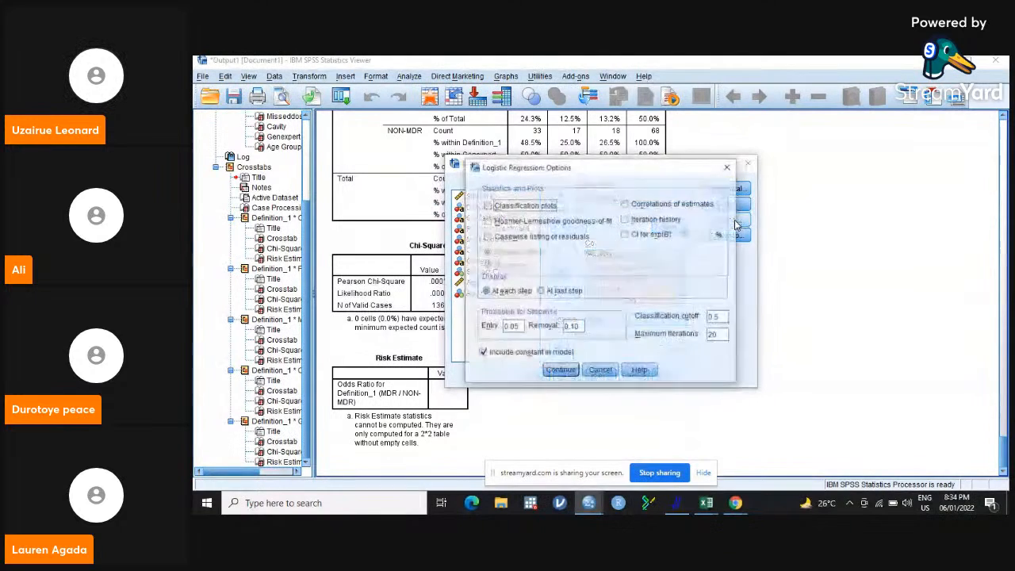
pyautogui.click(626, 236)
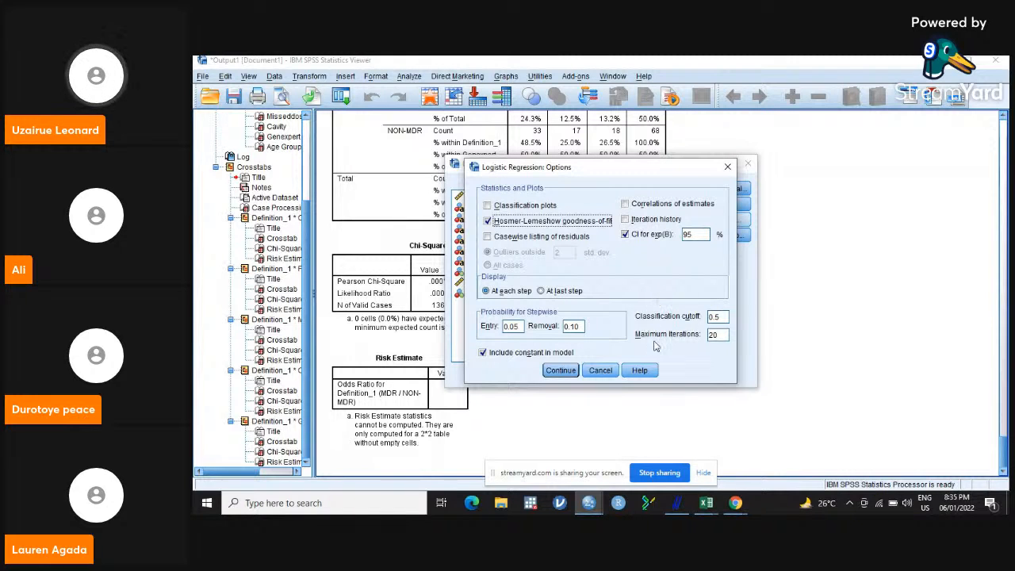
pyautogui.click(574, 371)
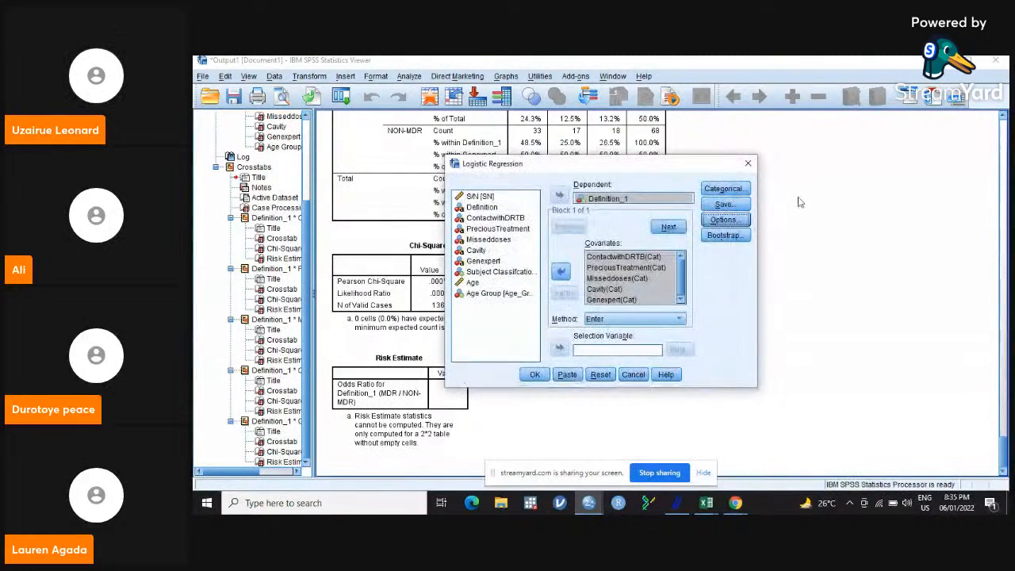
# Exclude the predicted probabilities from the saved values, leaving group membership, and run the logistic regression.
pyautogui.click(724, 205)
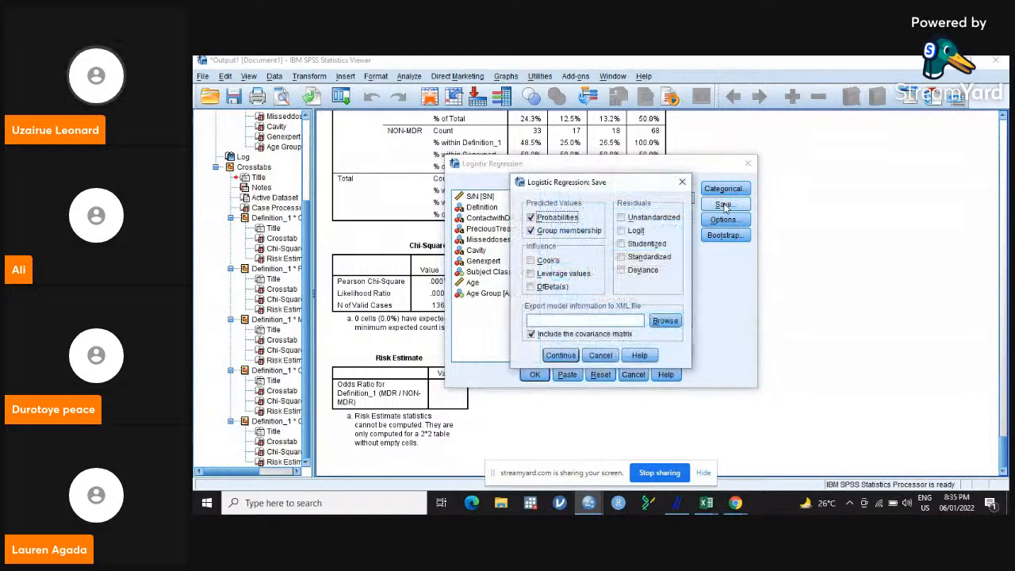
pyautogui.click(530, 219)
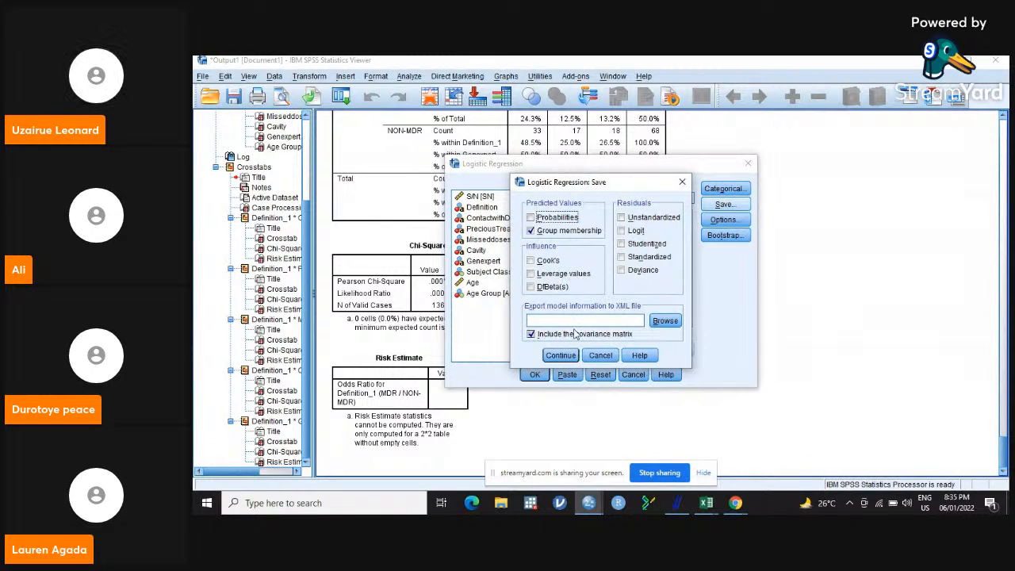
pyautogui.click(559, 356)
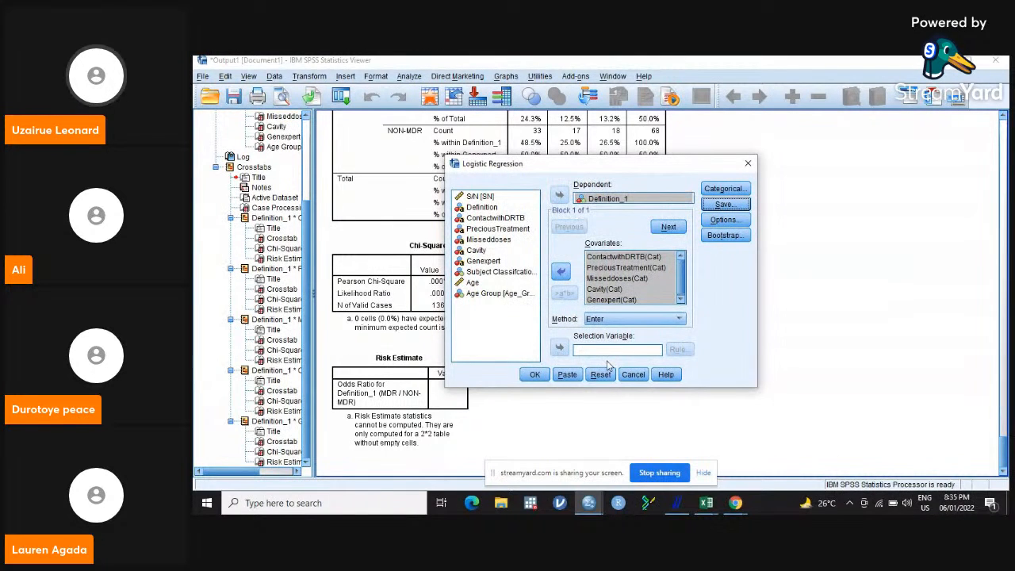
pyautogui.click(536, 374)
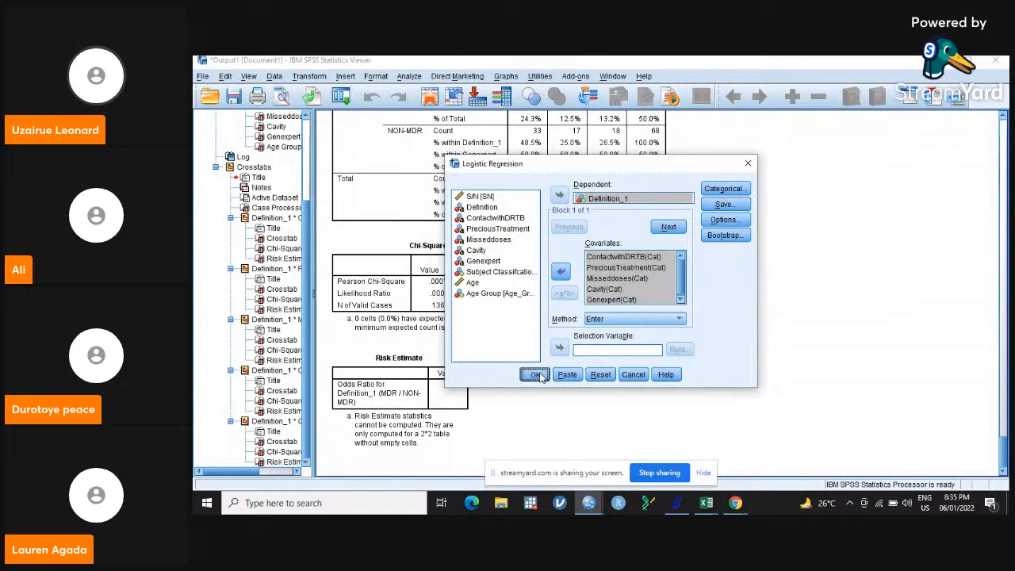